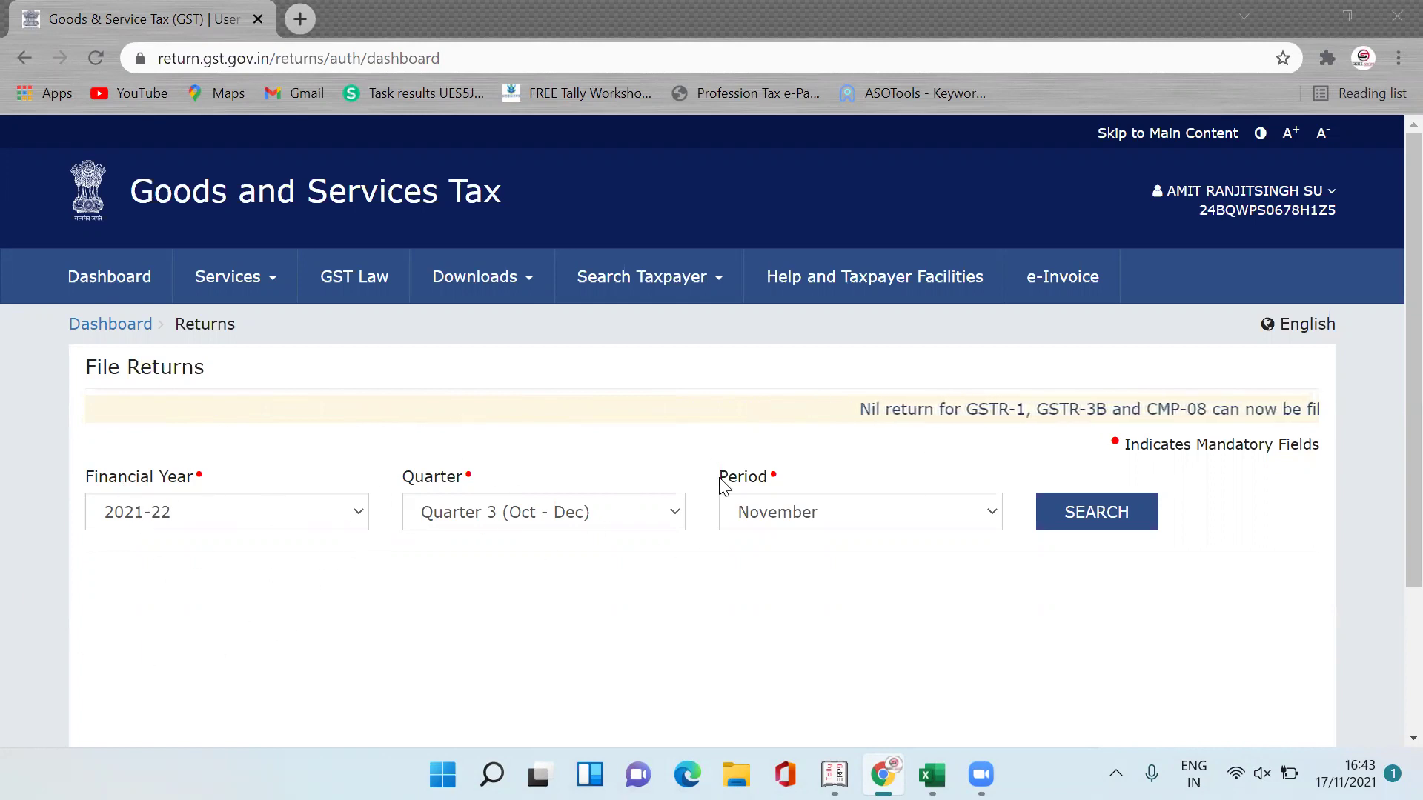
Search the 2021-22 Quarter 3 returns for October and open the GSTR-2B offline download page
click(863, 517)
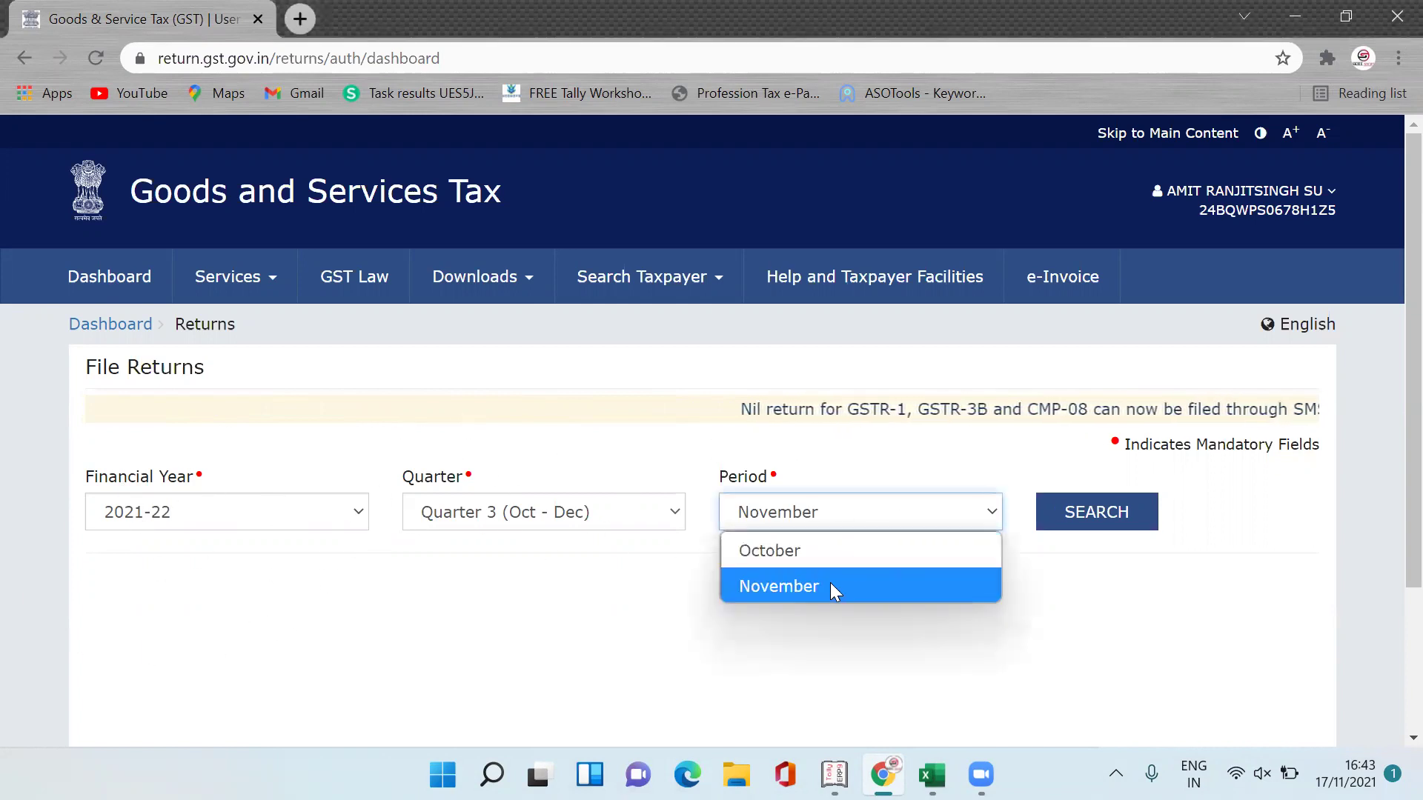
click(865, 555)
click(1138, 510)
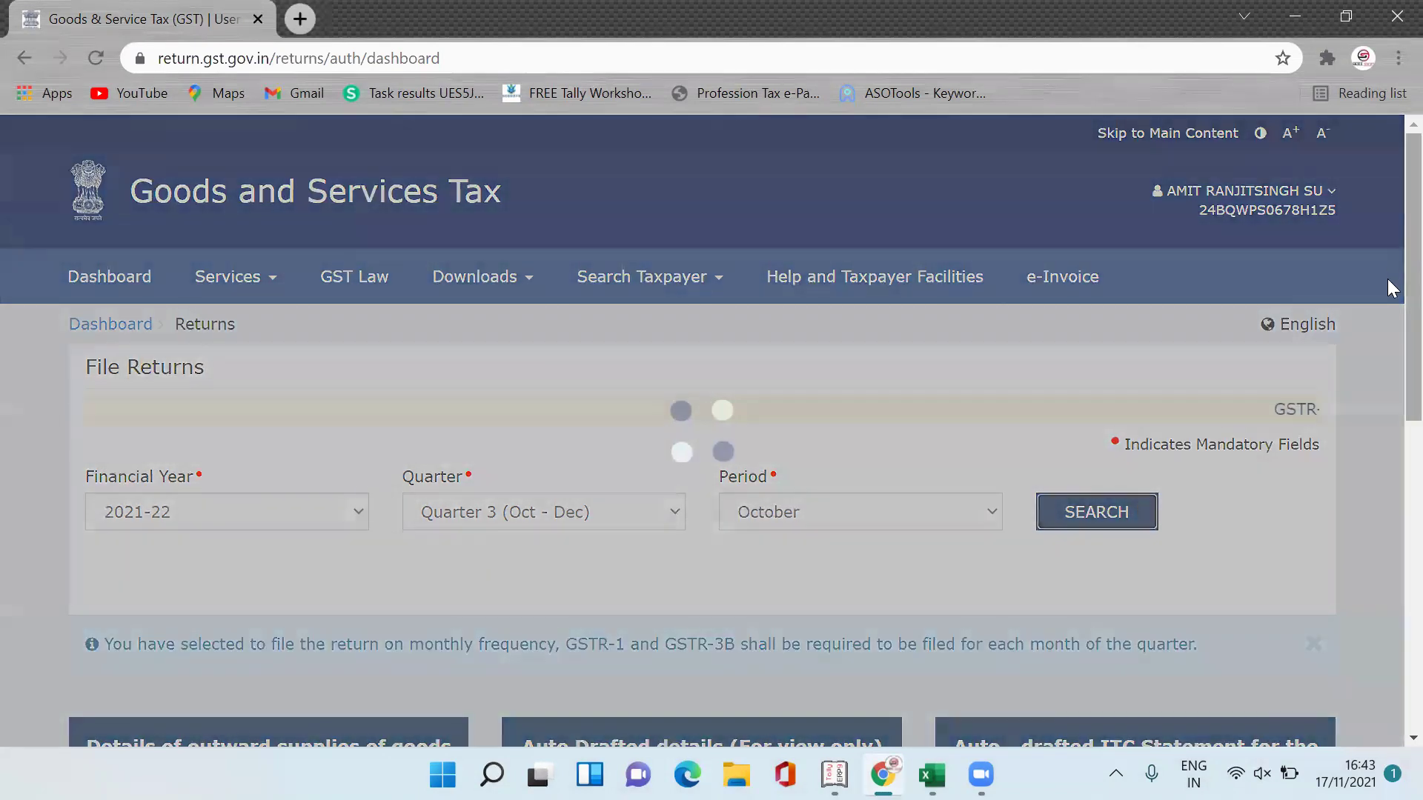
scroll(1387, 459, down, 7)
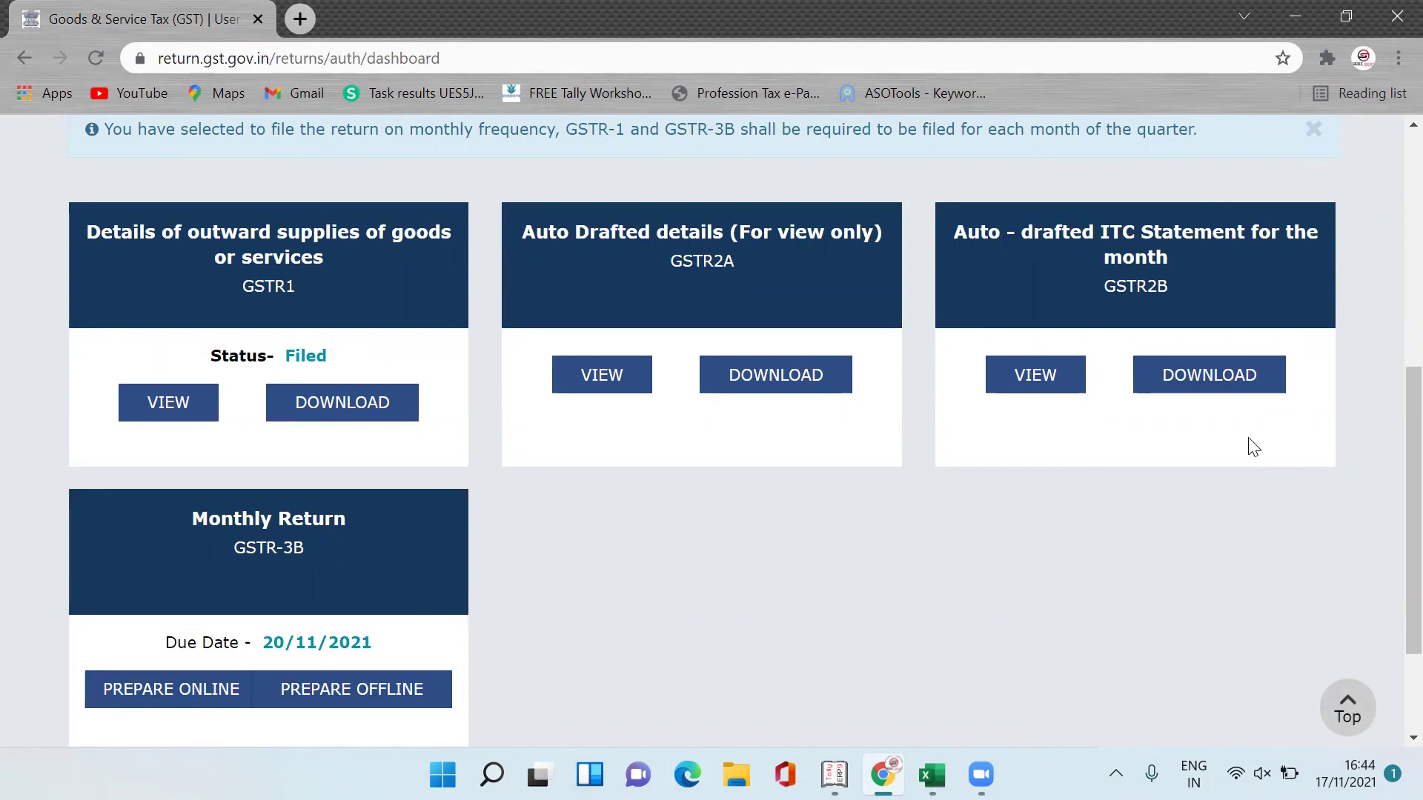
click(1232, 399)
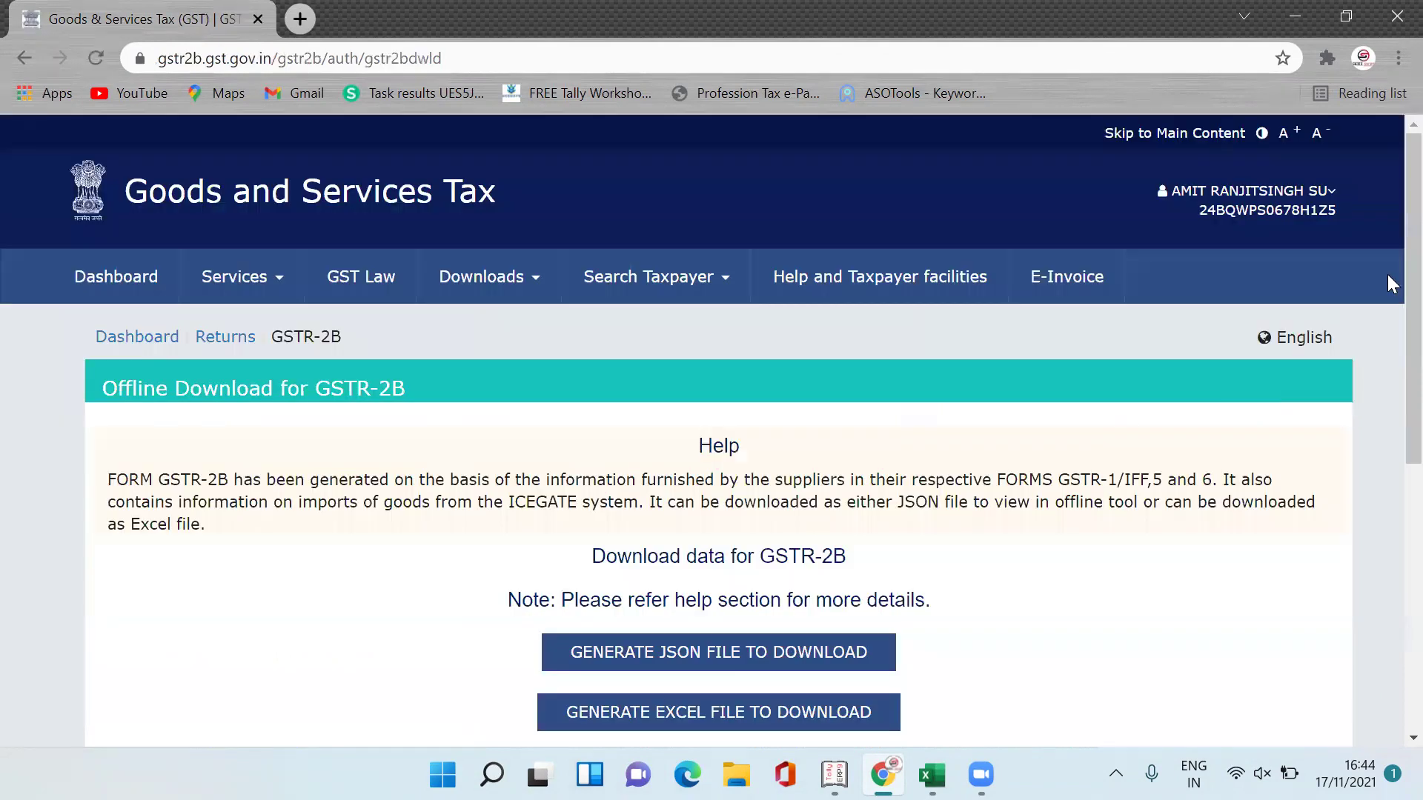
scroll(1387, 470, down, 5)
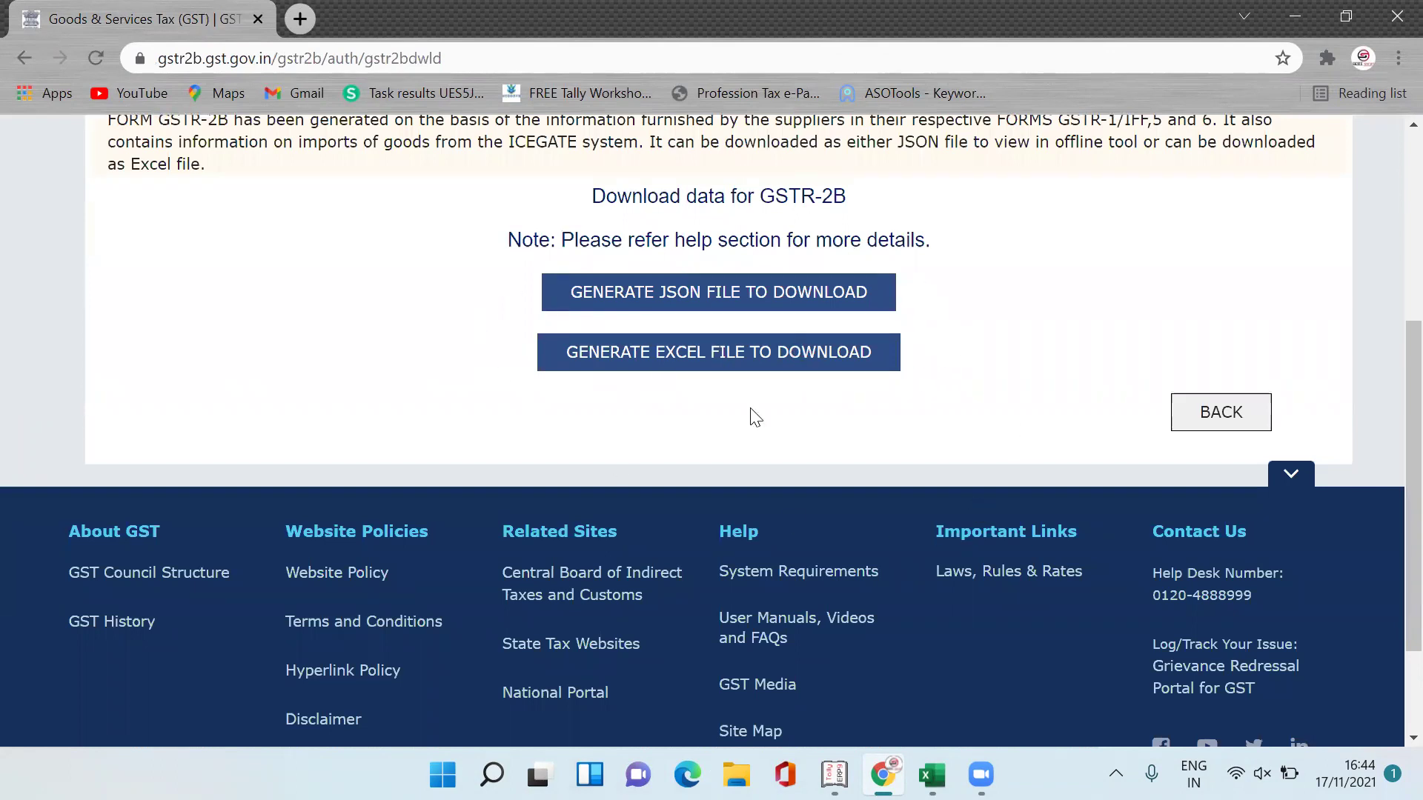
Go back to File Returns, search the October period again and open the monthly GSTR-3B for online preparation
click(1227, 429)
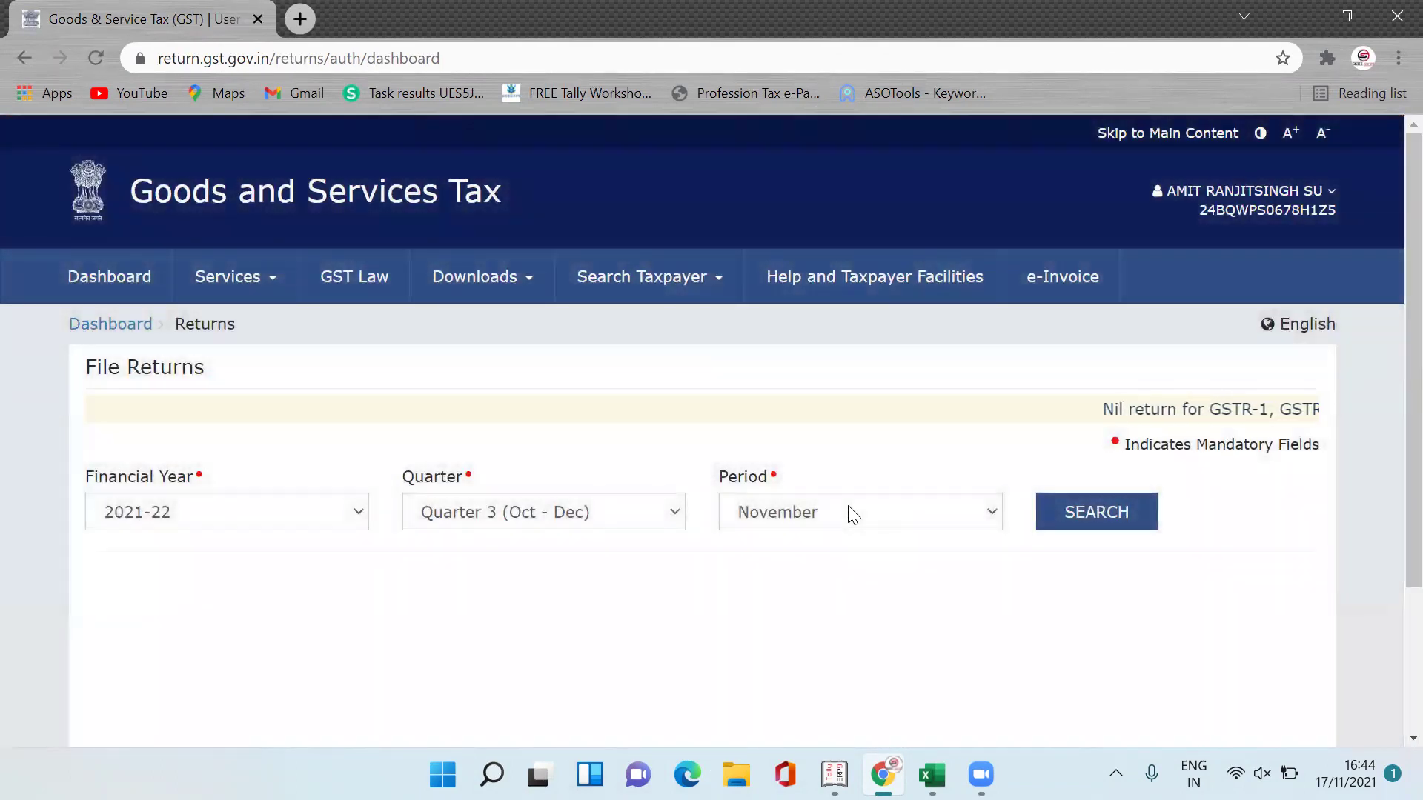
click(853, 515)
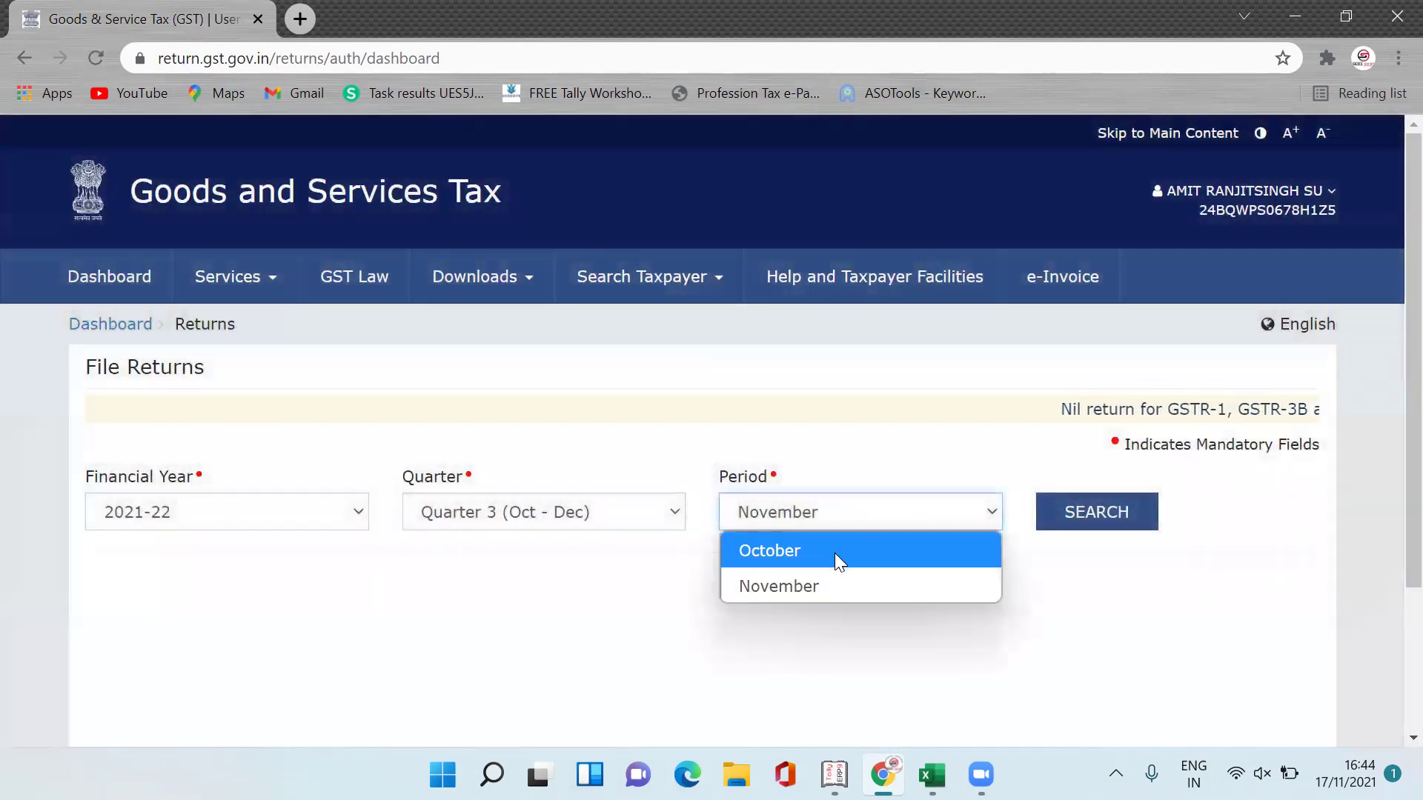
click(832, 553)
click(1150, 529)
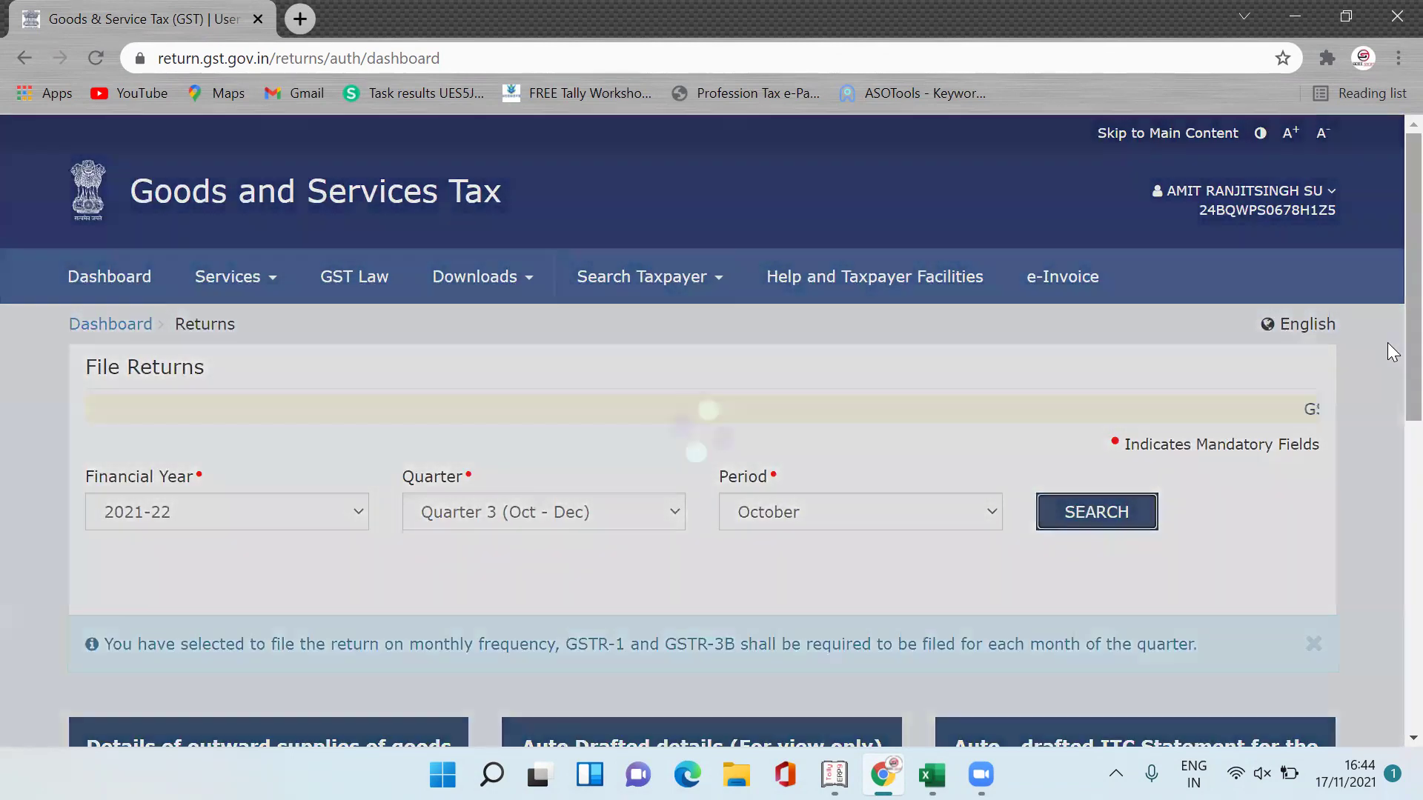
scroll(1387, 332, down, 10)
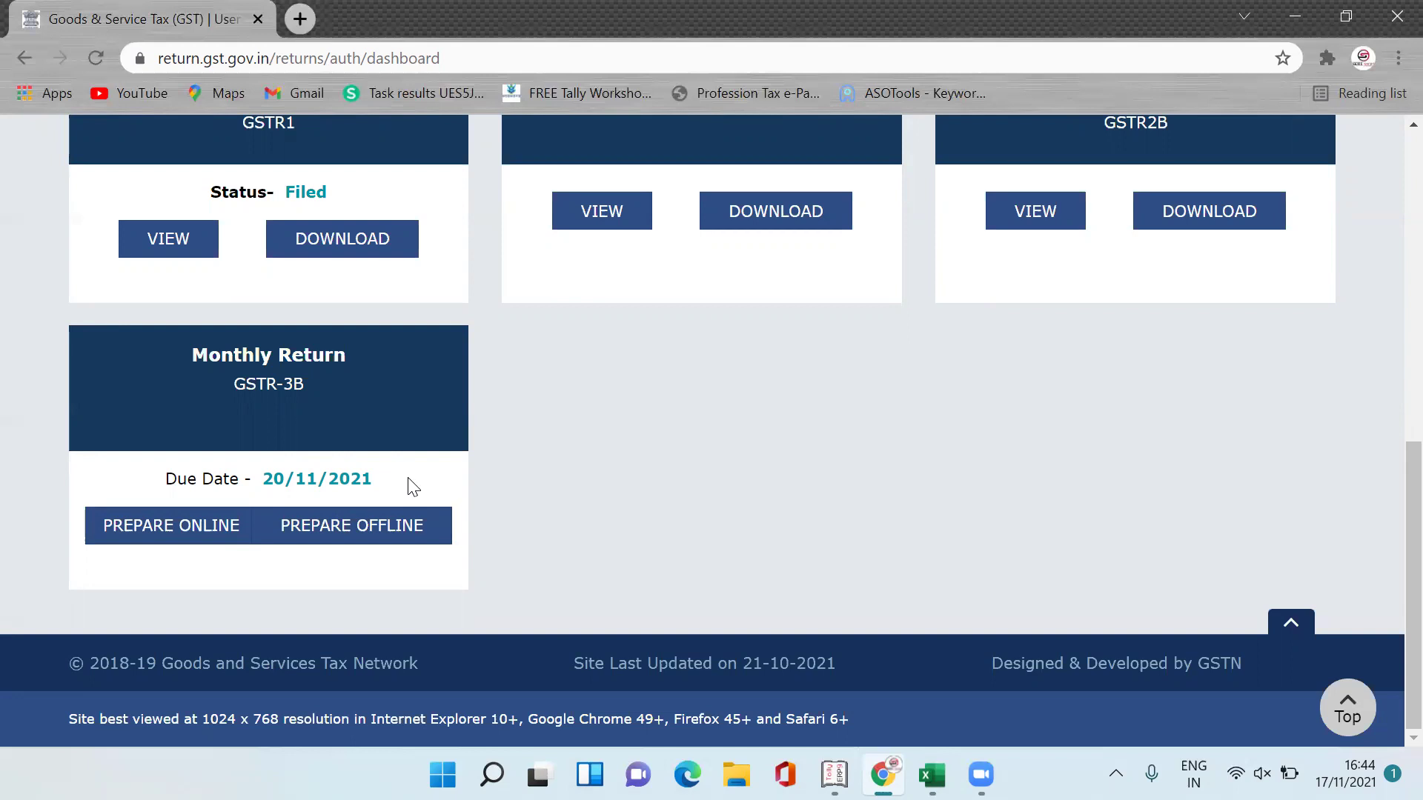
click(185, 546)
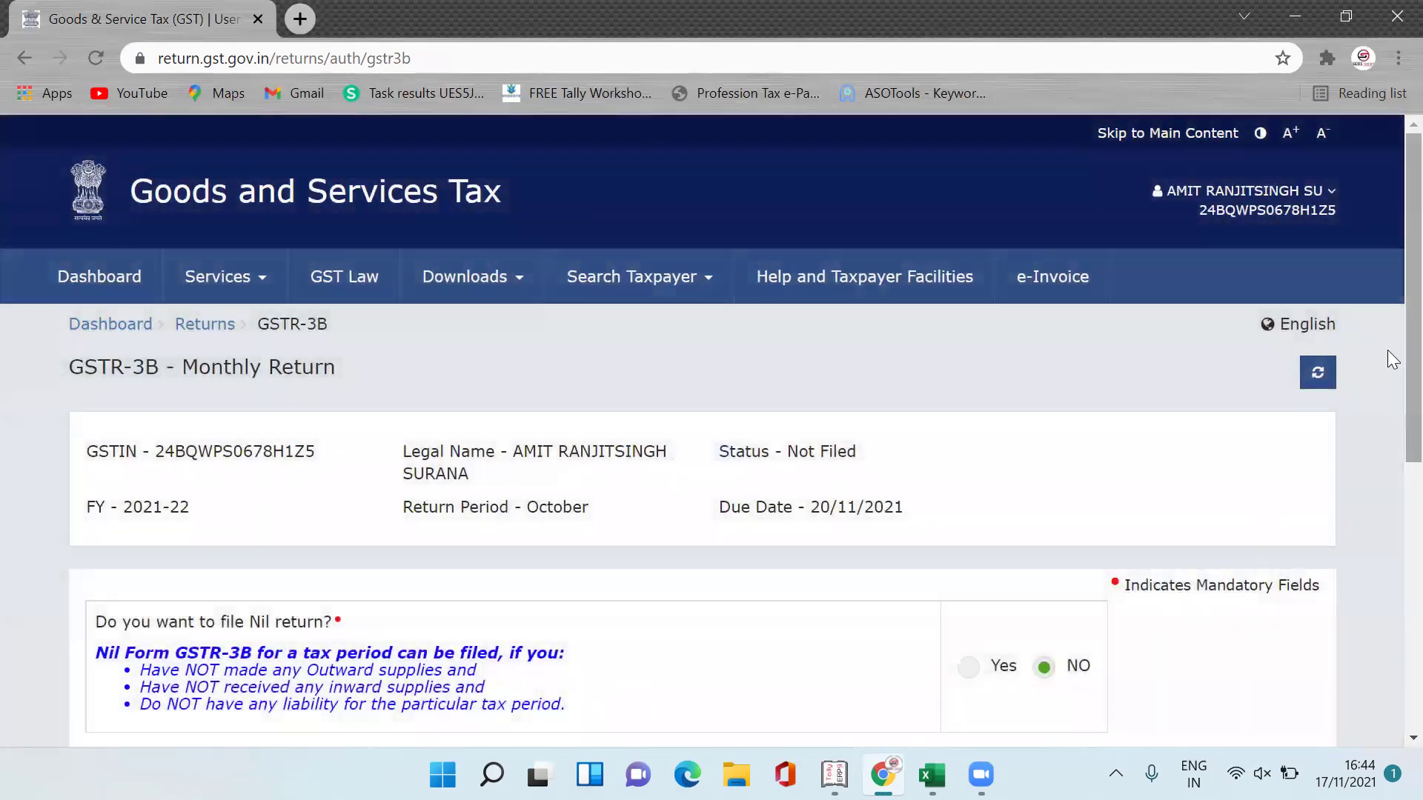
Proceed with GSTR-3B as a non-nil return and close the system generated summary
scroll(1392, 353, down, 5)
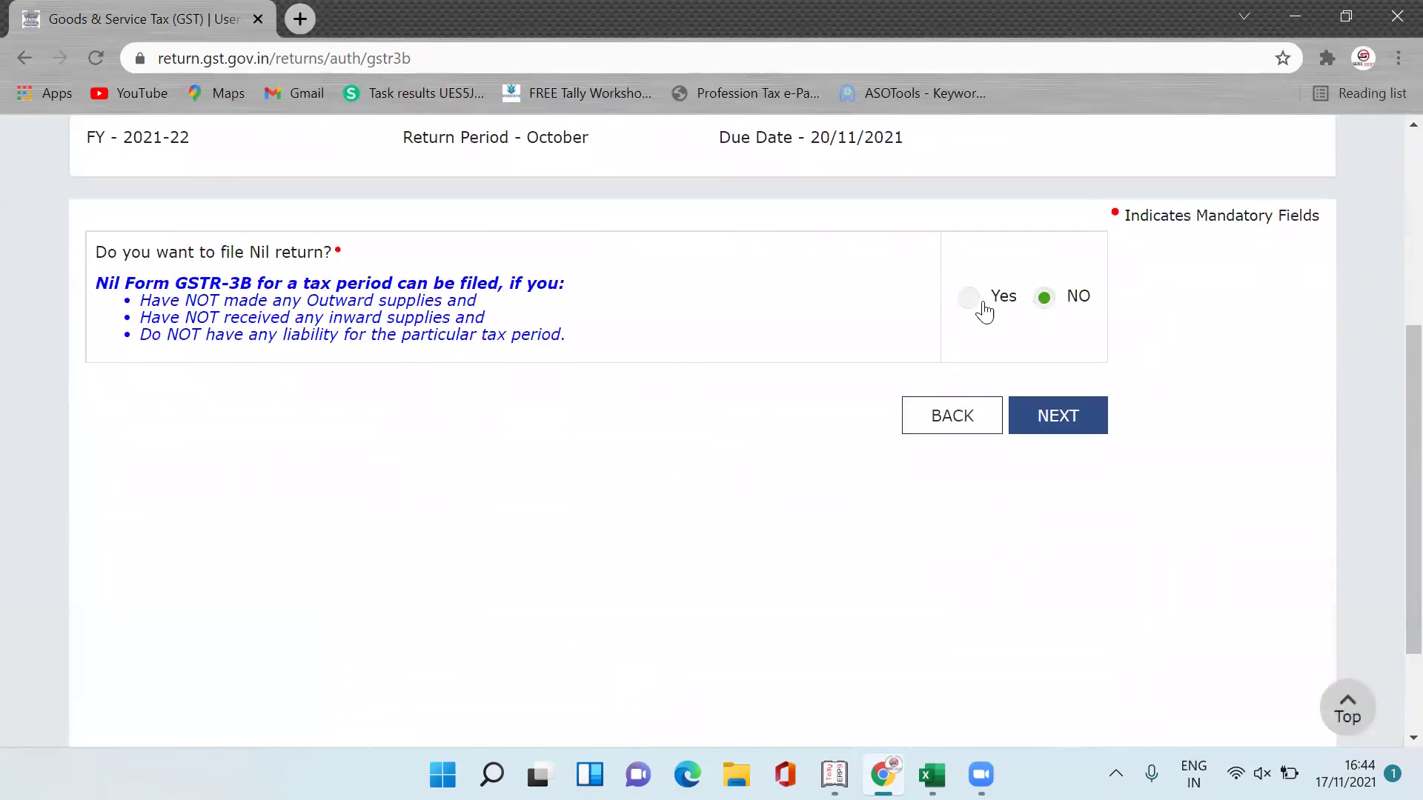
click(1076, 427)
key(ctrl+a)
click(1387, 222)
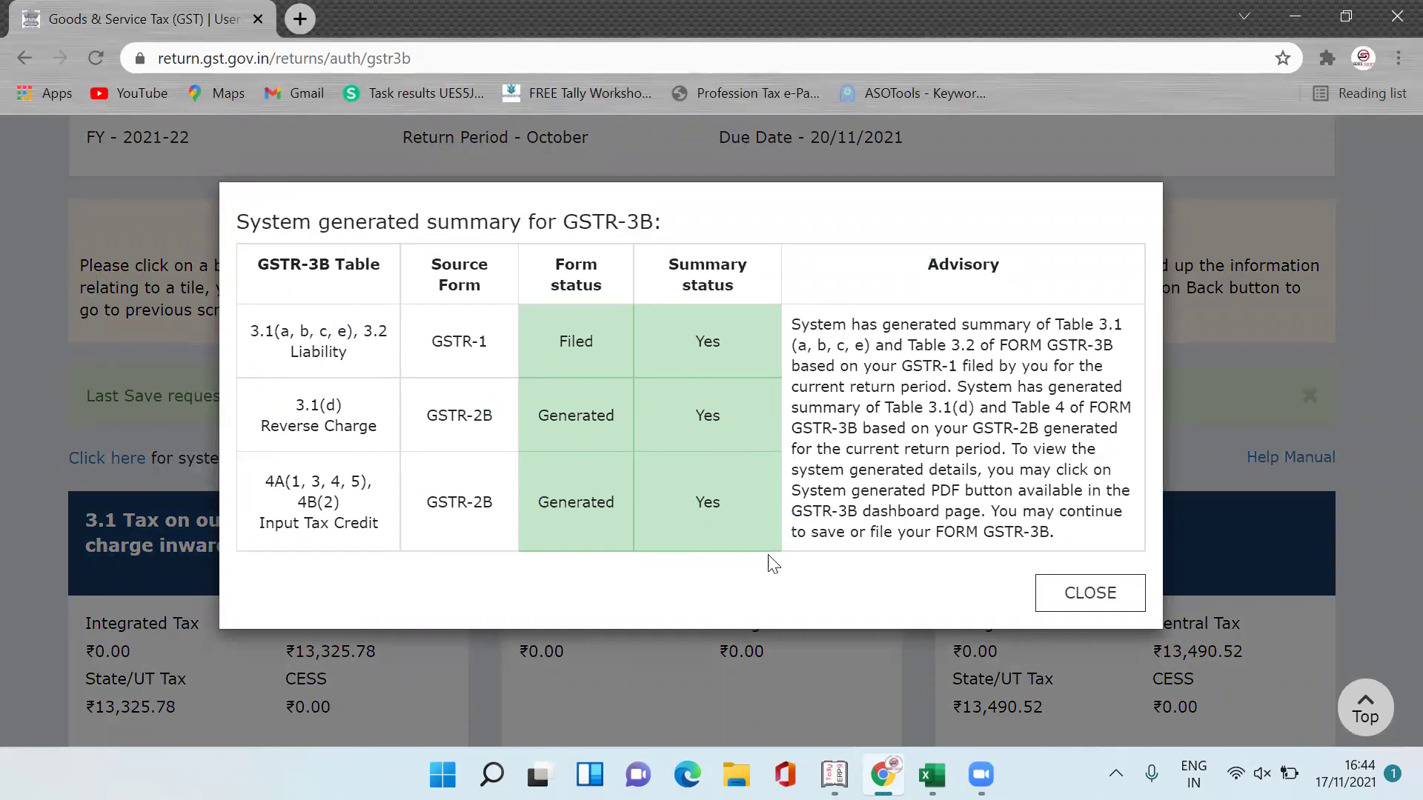
click(1095, 604)
Open table 3.1 for tax on outward and reverse charge inward supplies and accept the IGST refund guidelines
scroll(1386, 281, down, 4)
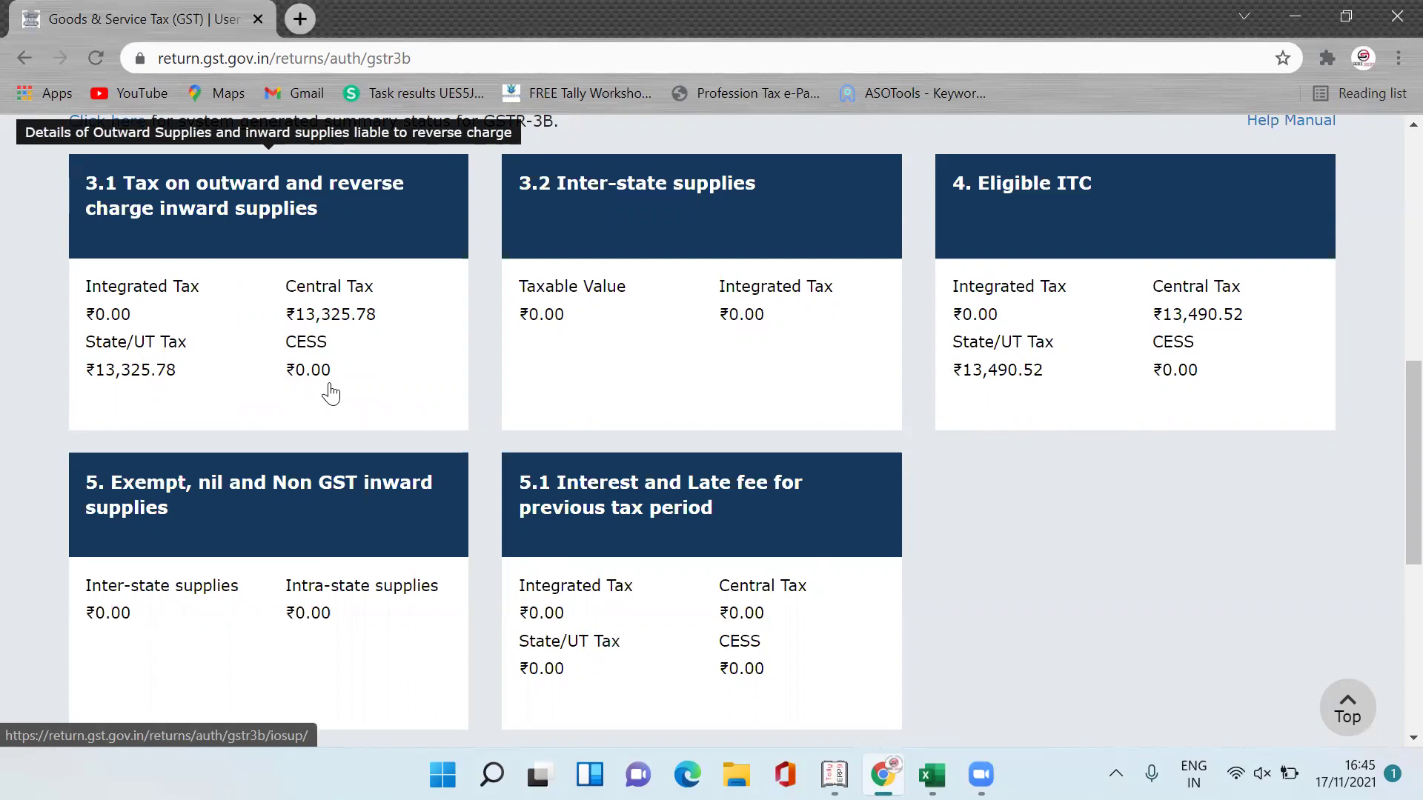
click(369, 222)
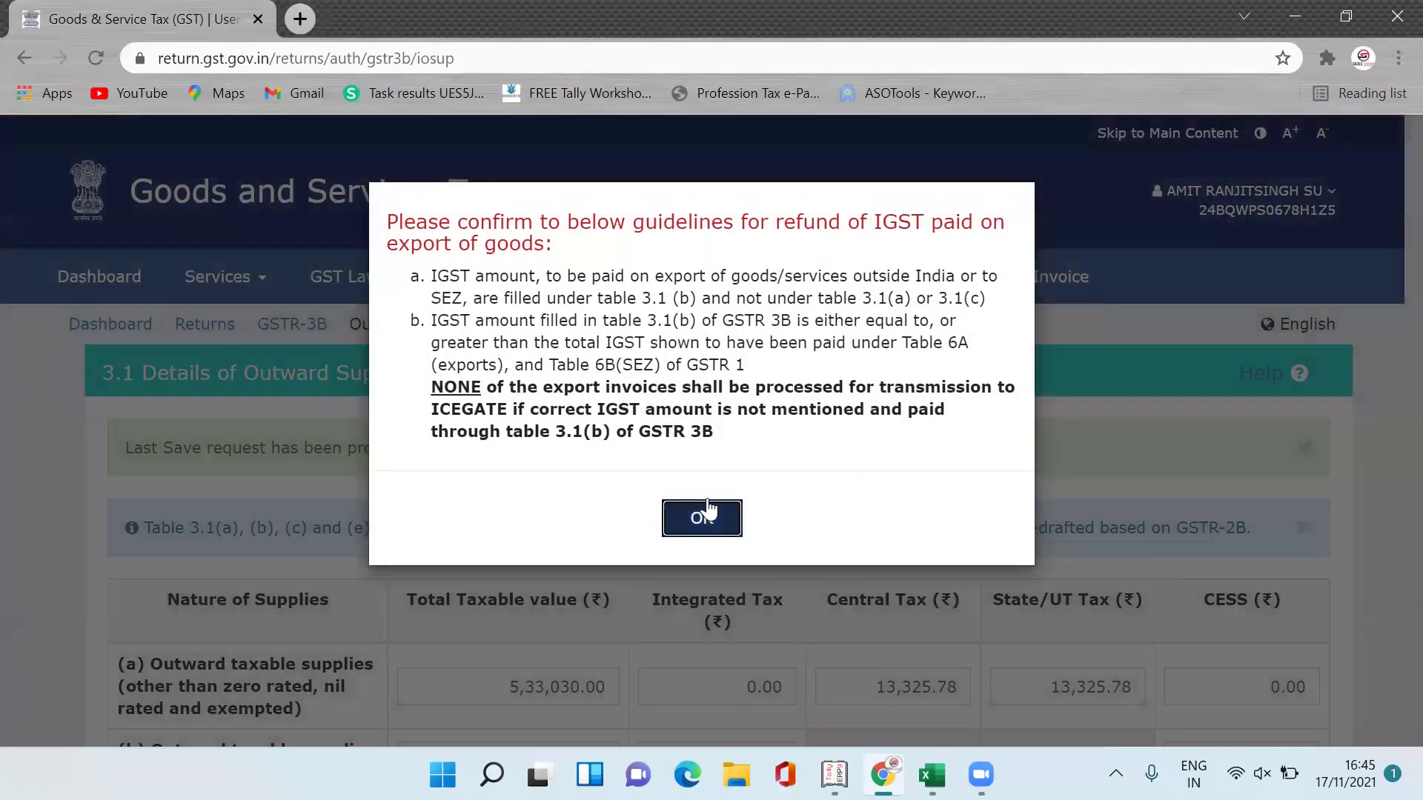
click(702, 517)
drag(1387, 262, 1387, 457)
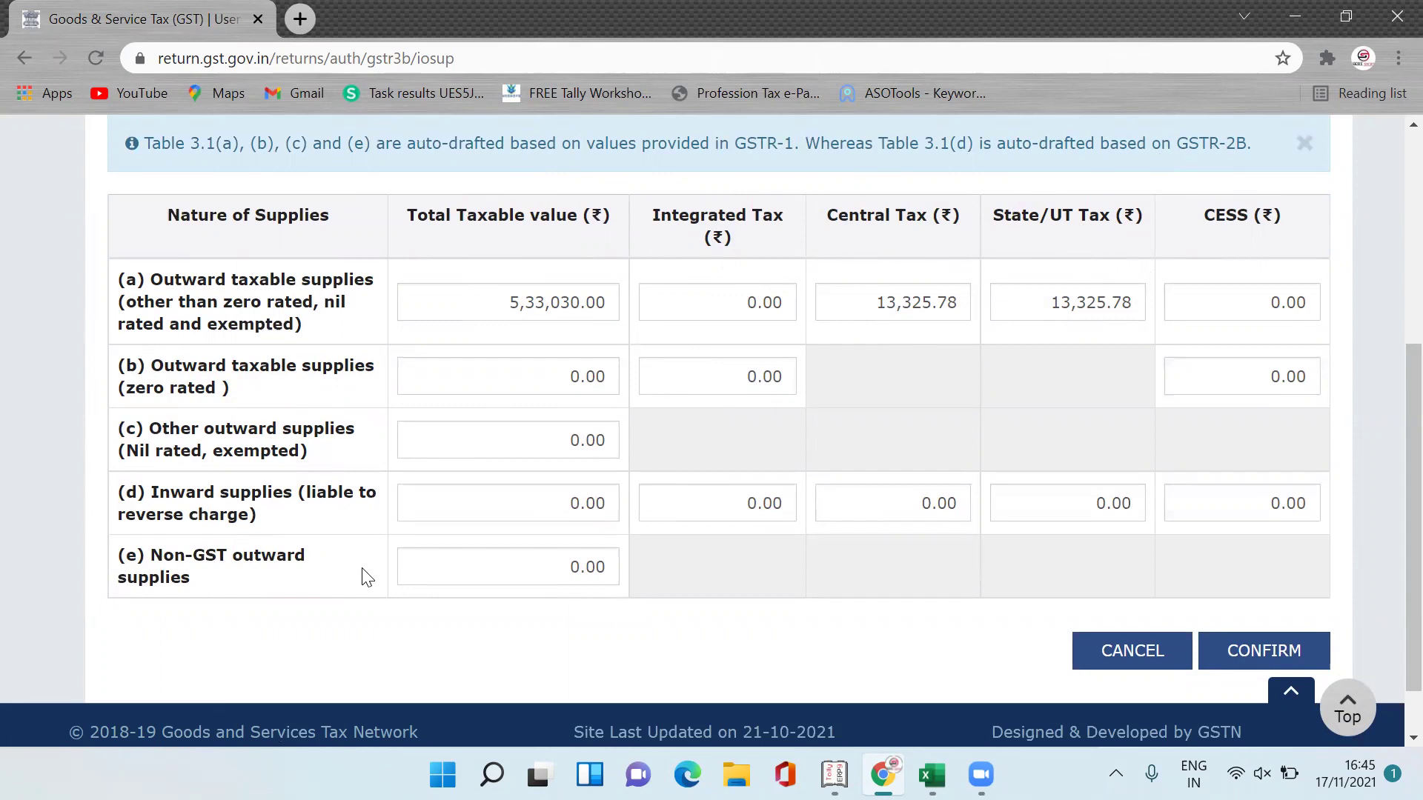
Compare the table 3.1 figures with Tally's GSTR-3B report and confirm the table on the GST portal
key(alt+Tab)
key(alt+Tab)
key(alt+Tab)
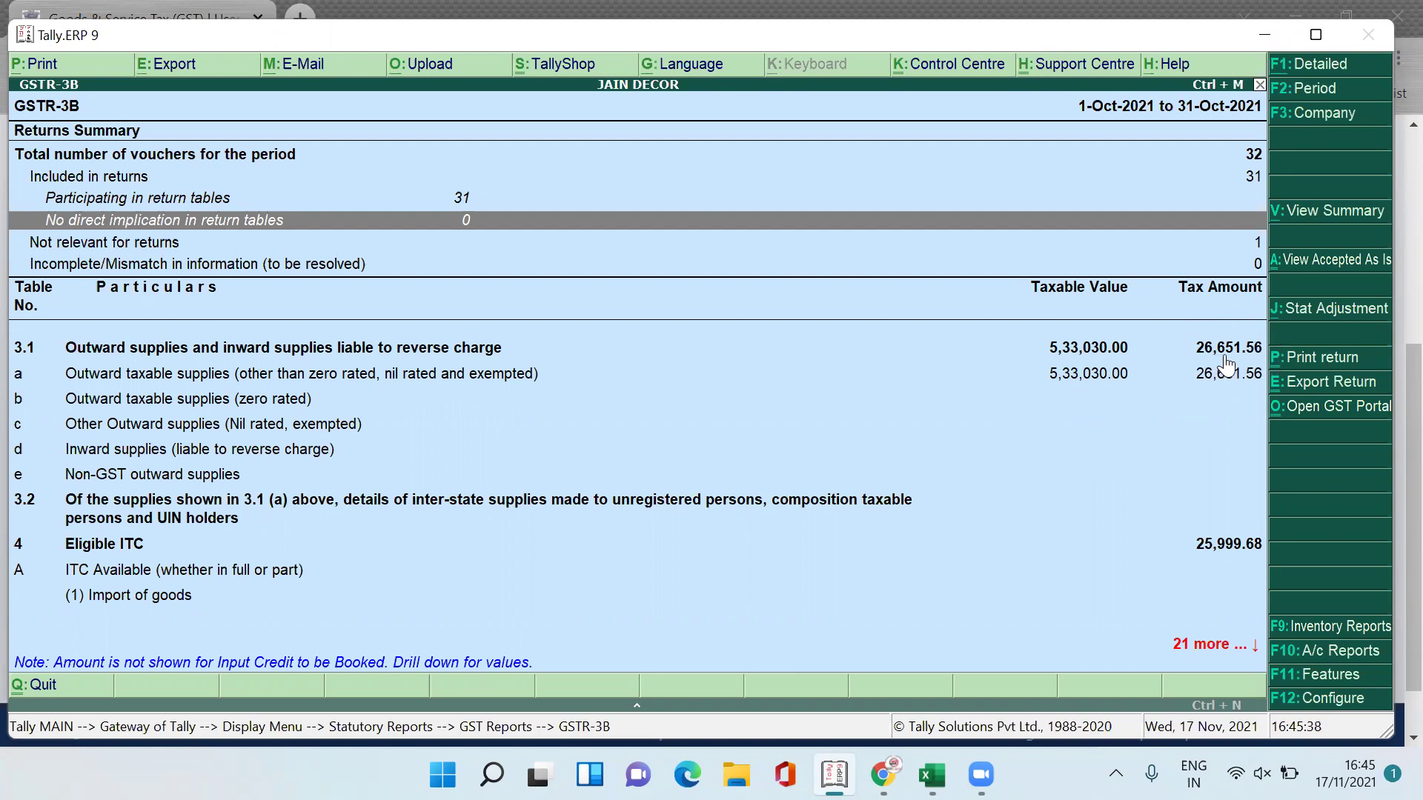
key(alt+Tab)
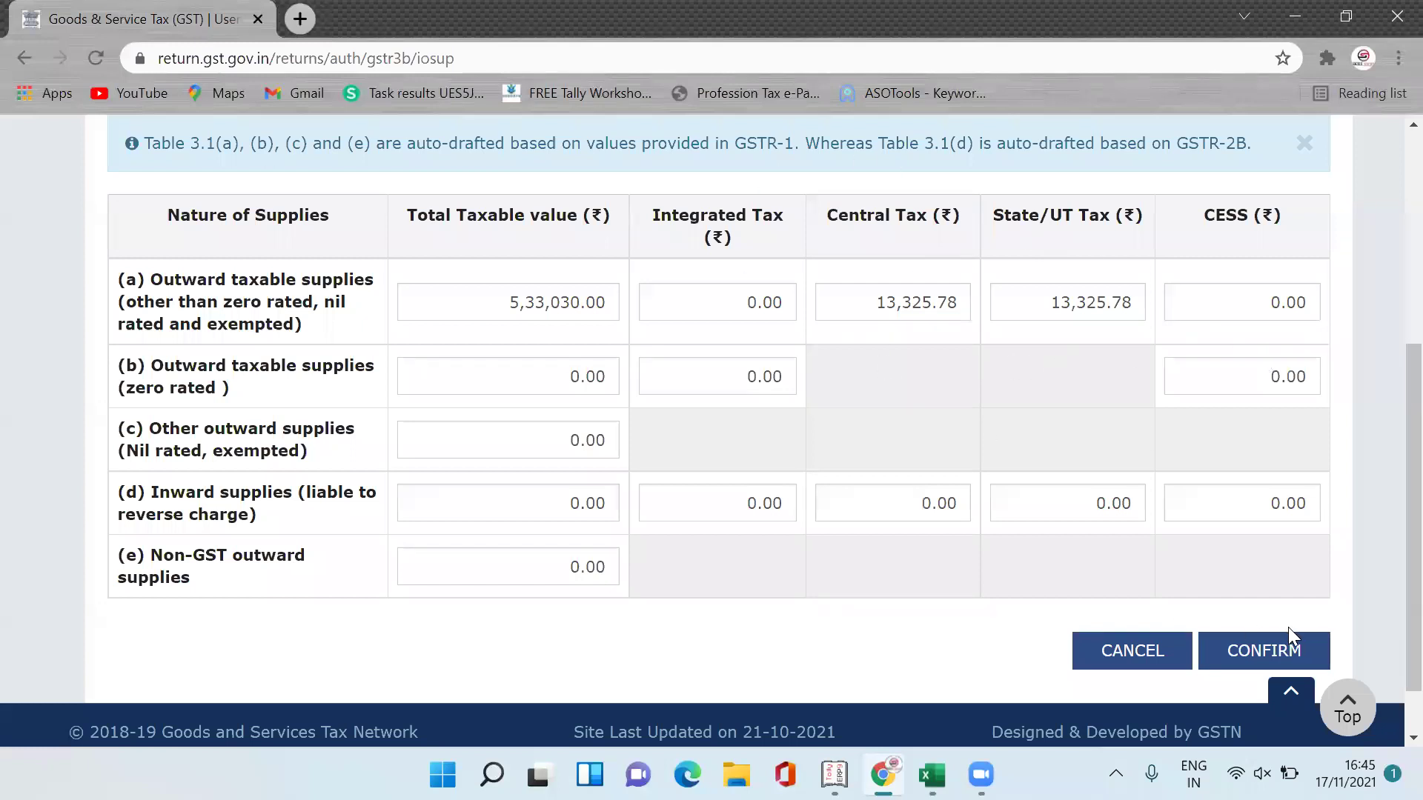
click(1289, 649)
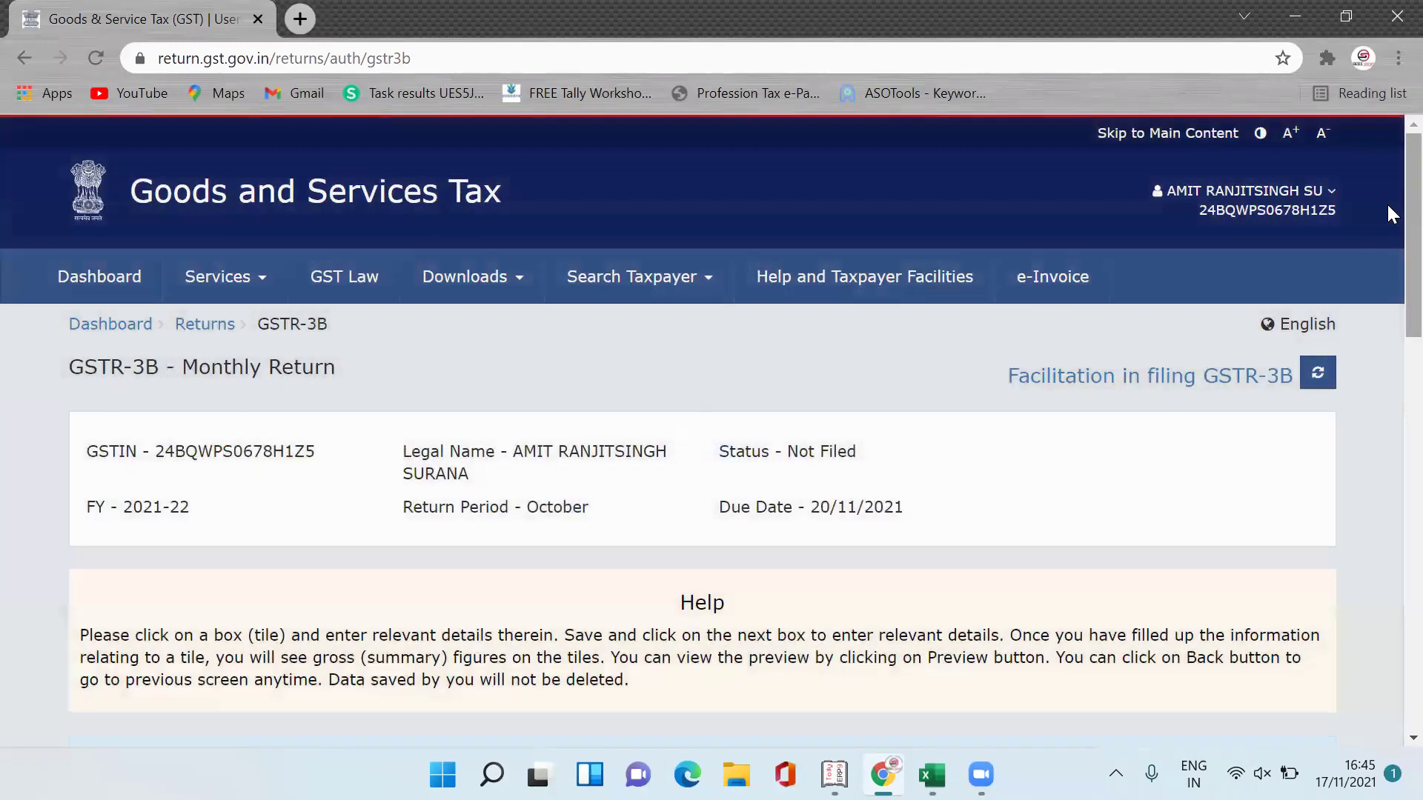
Open table 4, Eligible ITC, and review the ITC available, reversed and net rows
scroll(1387, 323, down, 10)
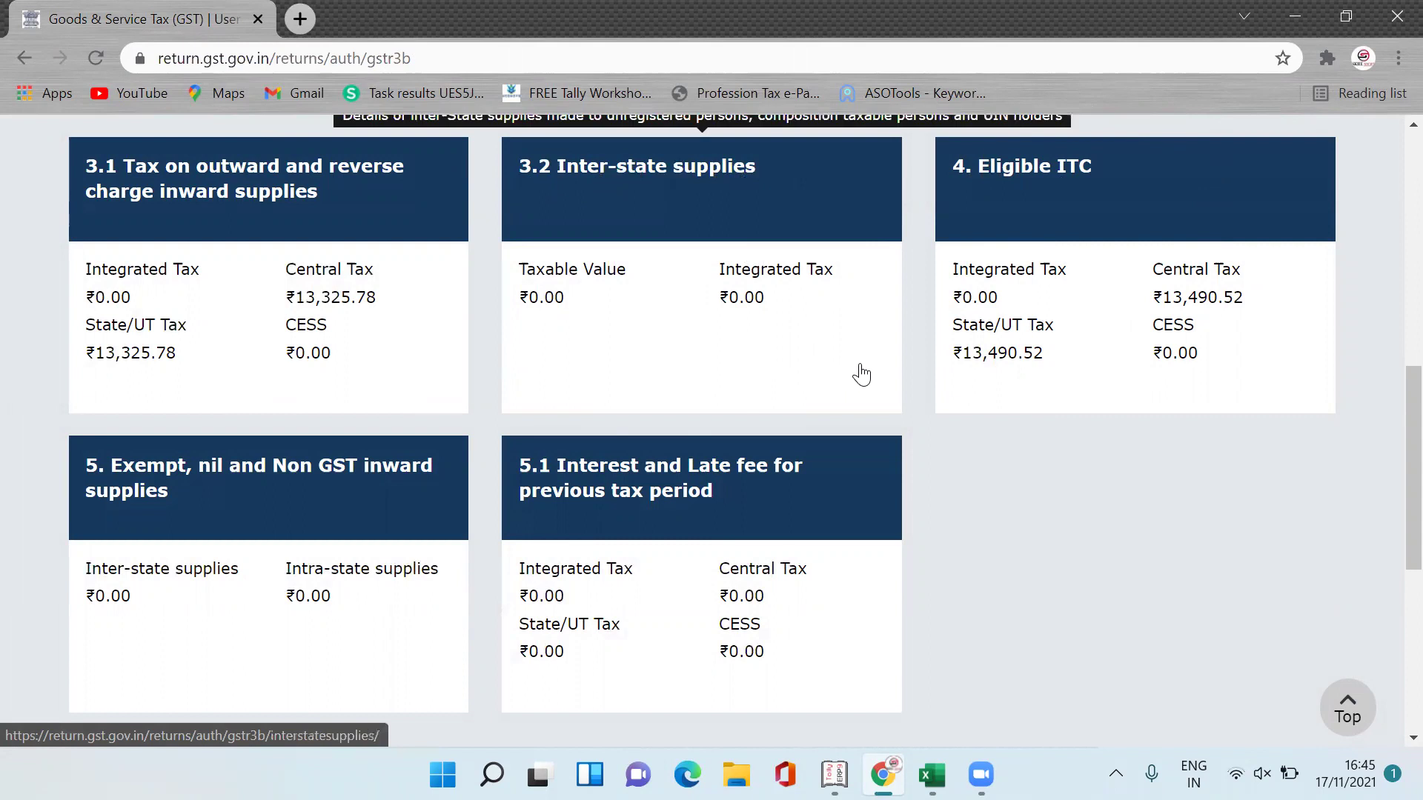
click(1106, 280)
scroll(1387, 311, down, 5)
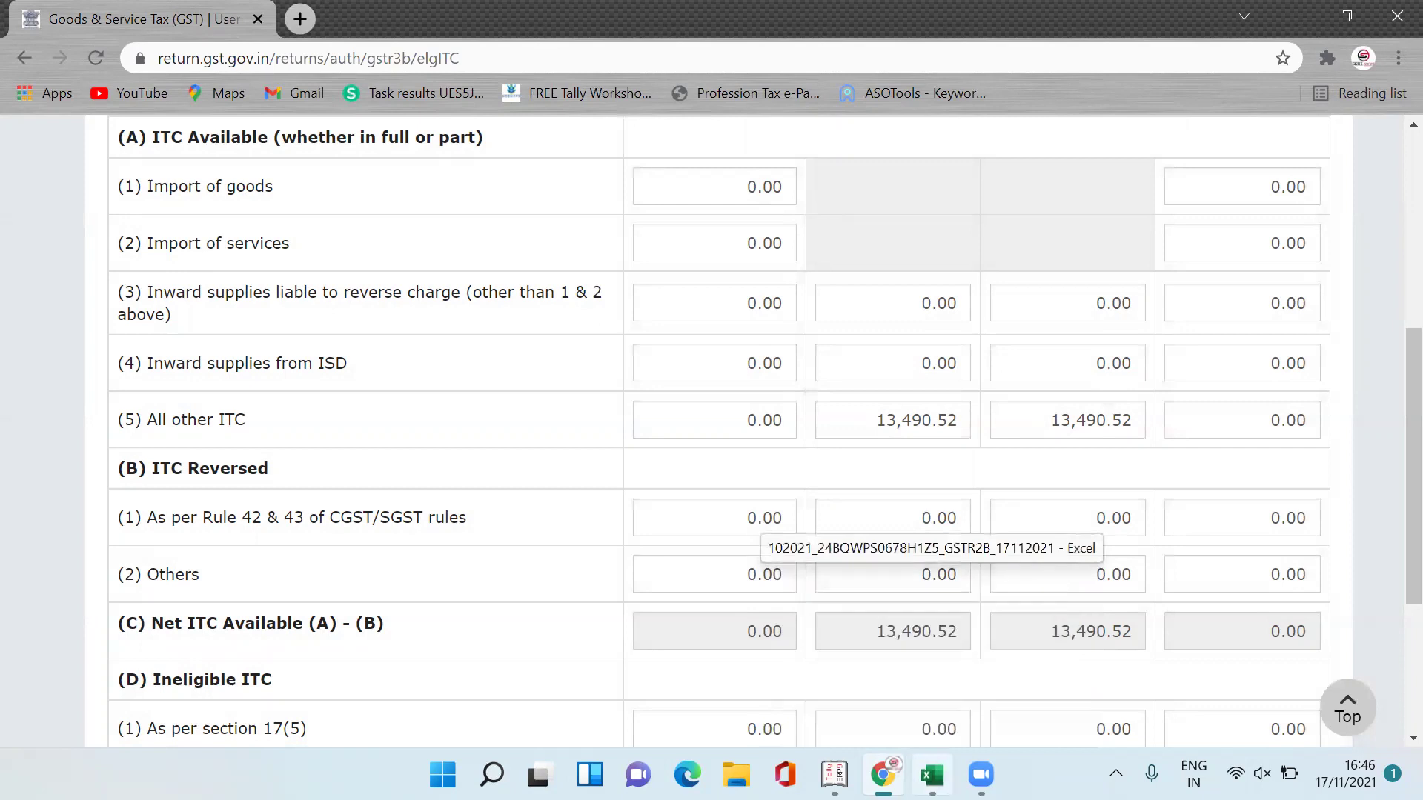
View the GSTR-2B workbook's B2B sheet in Excel, switch to Tally and open the vouchers behind All other ITC
click(932, 774)
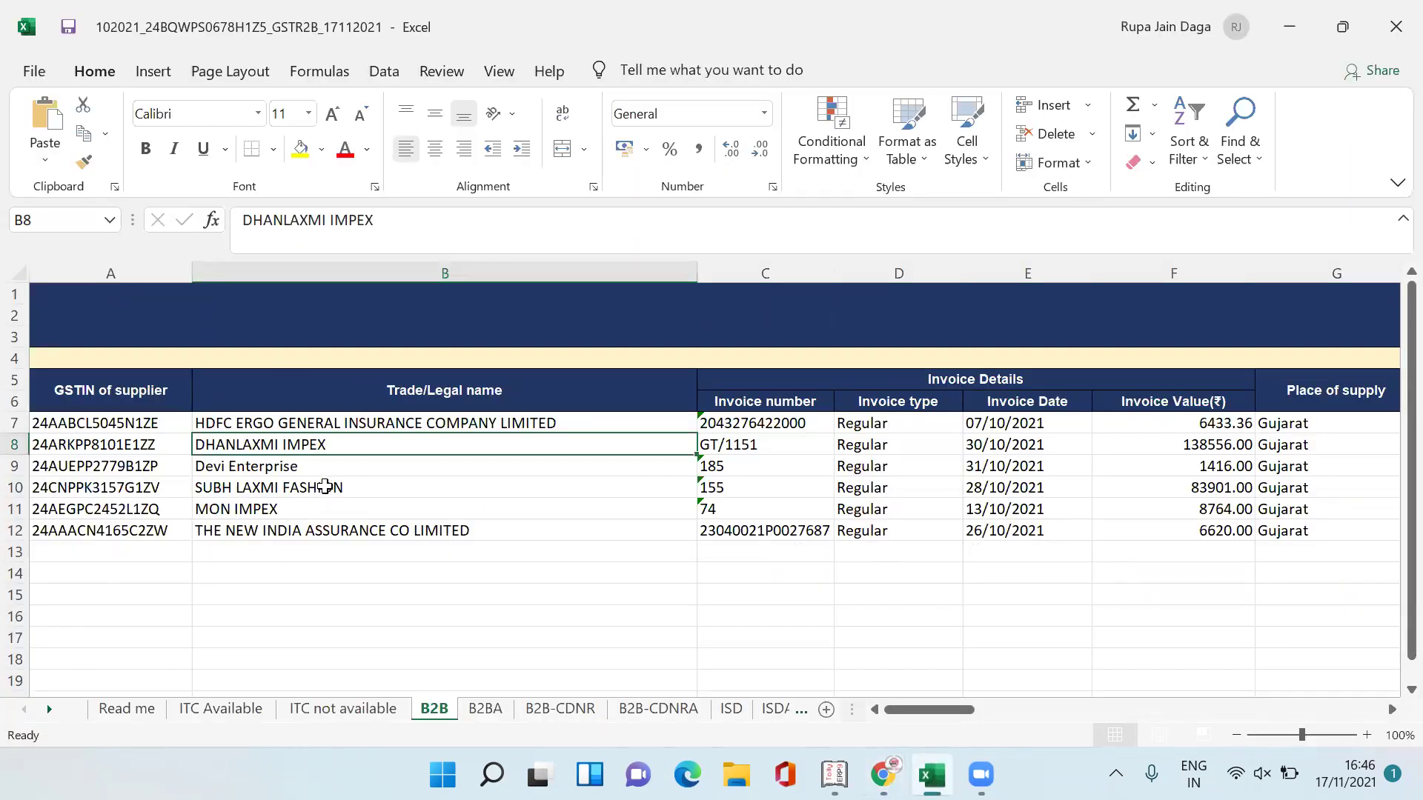
key(alt+Tab)
key(Down)
key(Down)
key(Down)
key(Down)
key(Down)
key(Down)
key(Down)
key(Down)
key(Down)
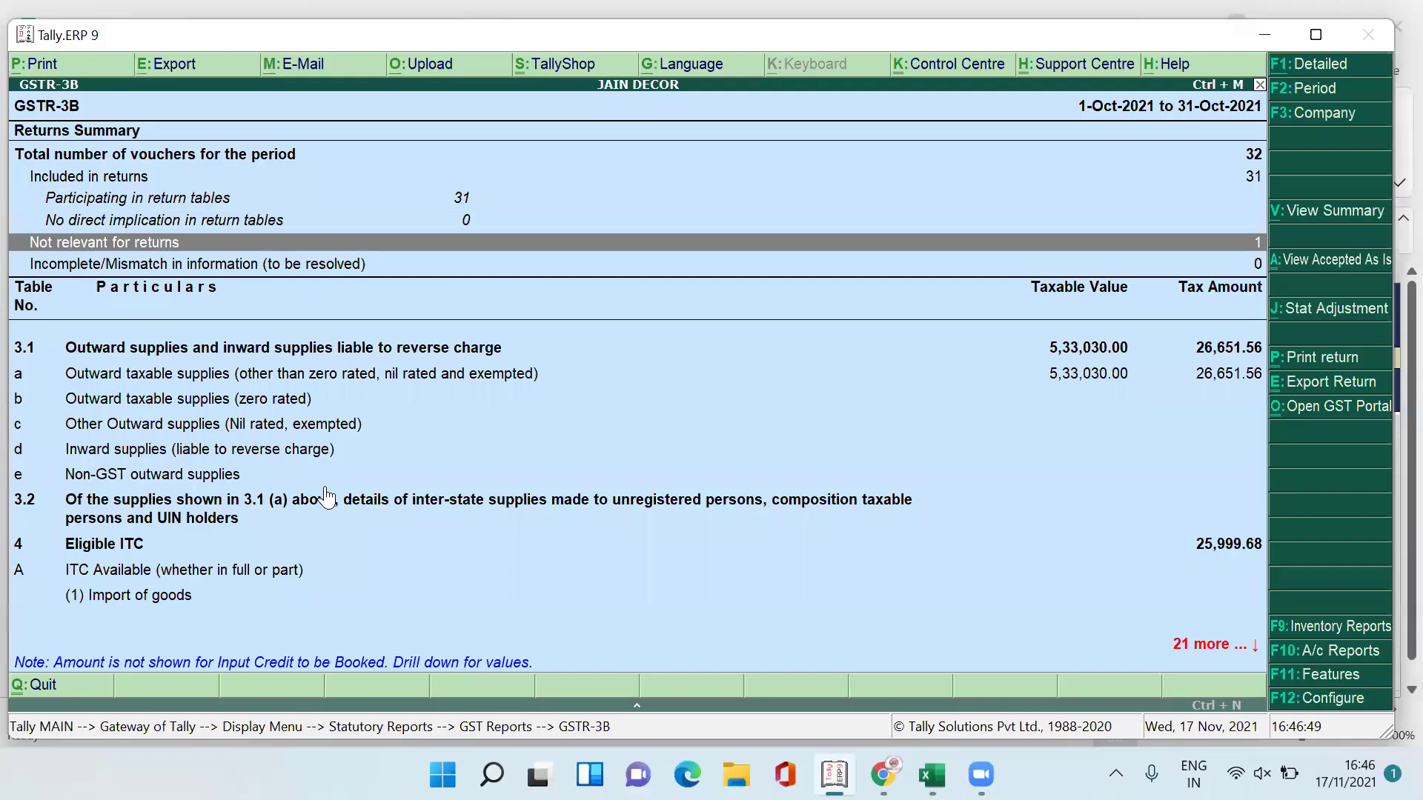
key(Down)
key(Down)
key(Down)
key(Down)
key(Down)
key(Down)
key(Down)
key(Down)
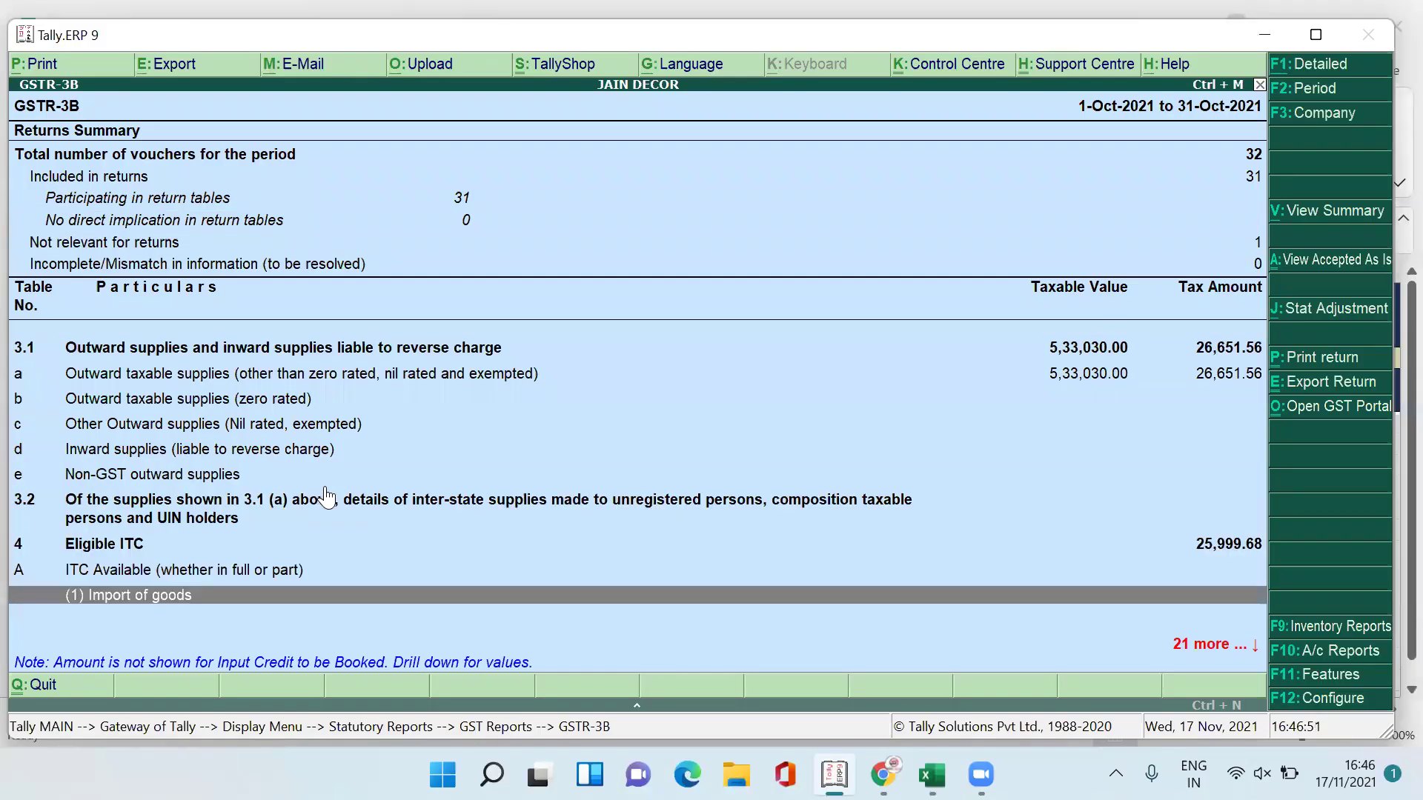
key(Up)
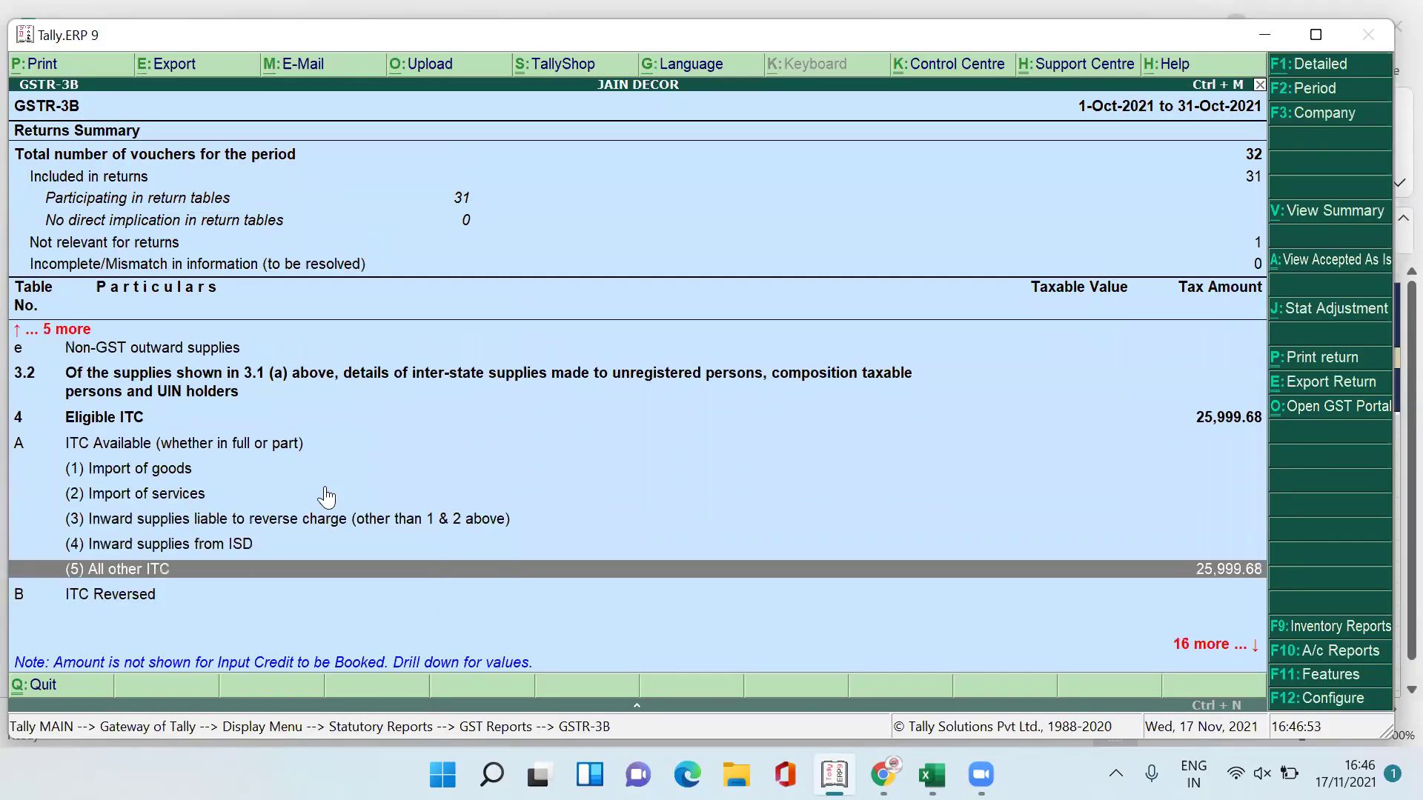
key(Return)
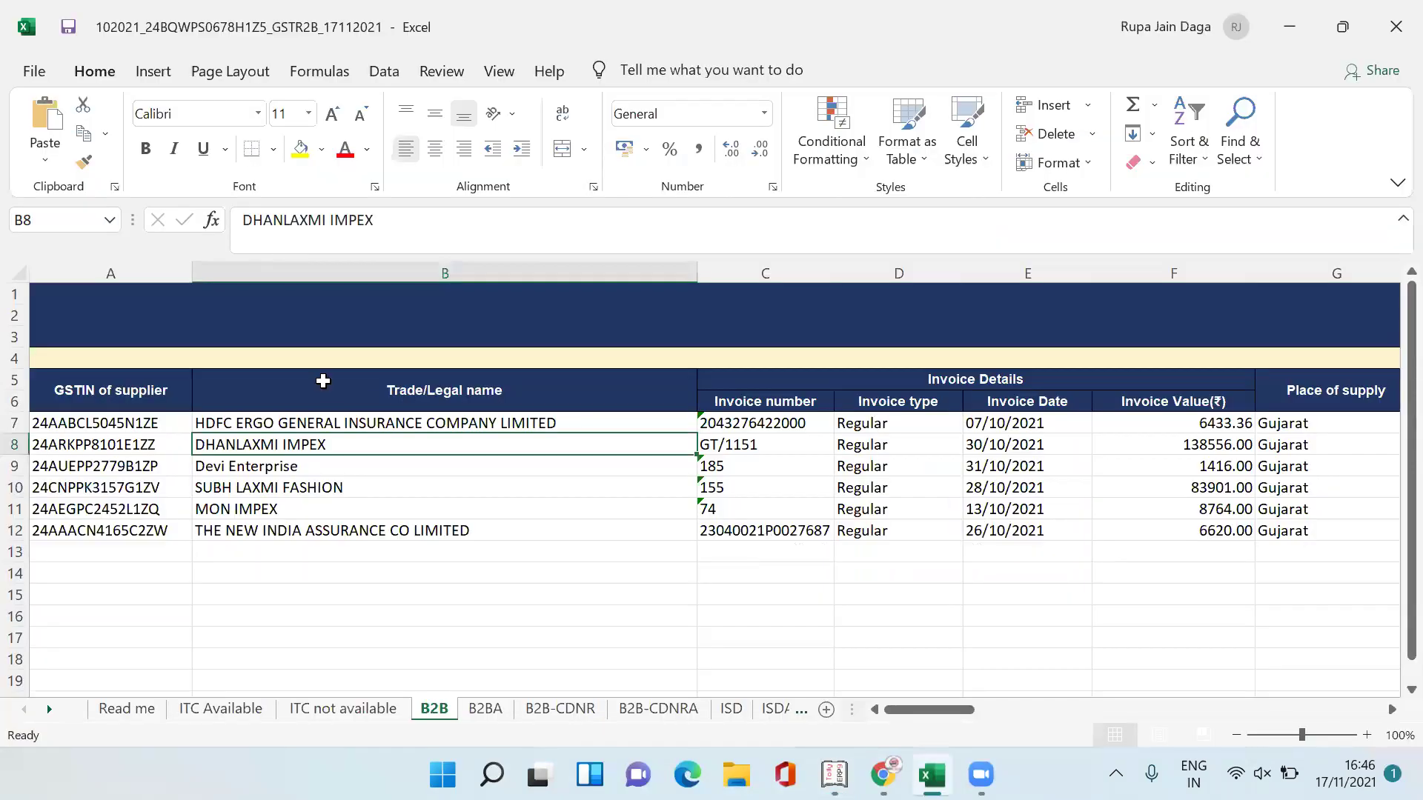
Compare the purchase vouchers in Tally with the suppliers on Excel's B2B sheet
key(alt+Tab)
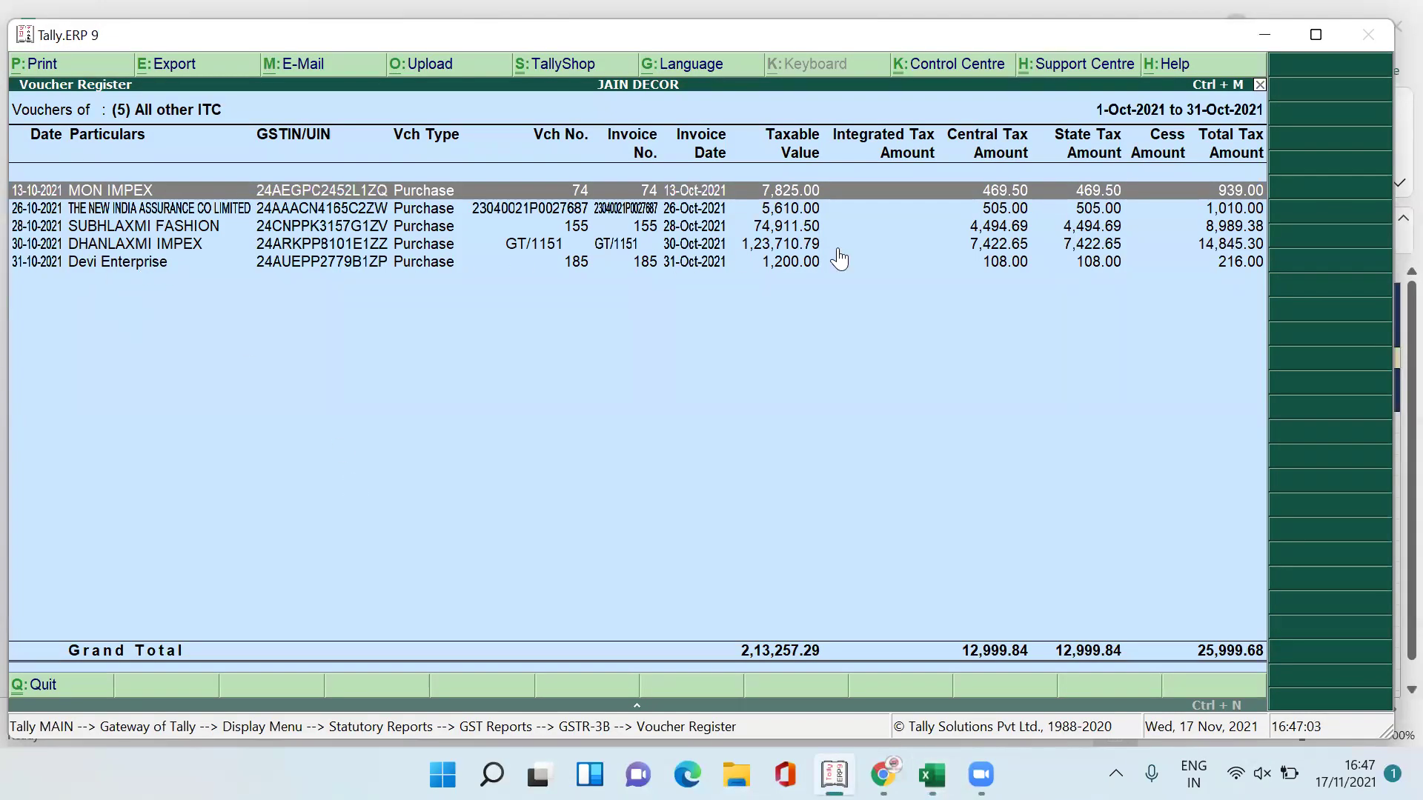
key(alt+Tab)
key(Down)
key(Right)
key(Down)
key(Left)
key(Left)
key(Right)
key(Down)
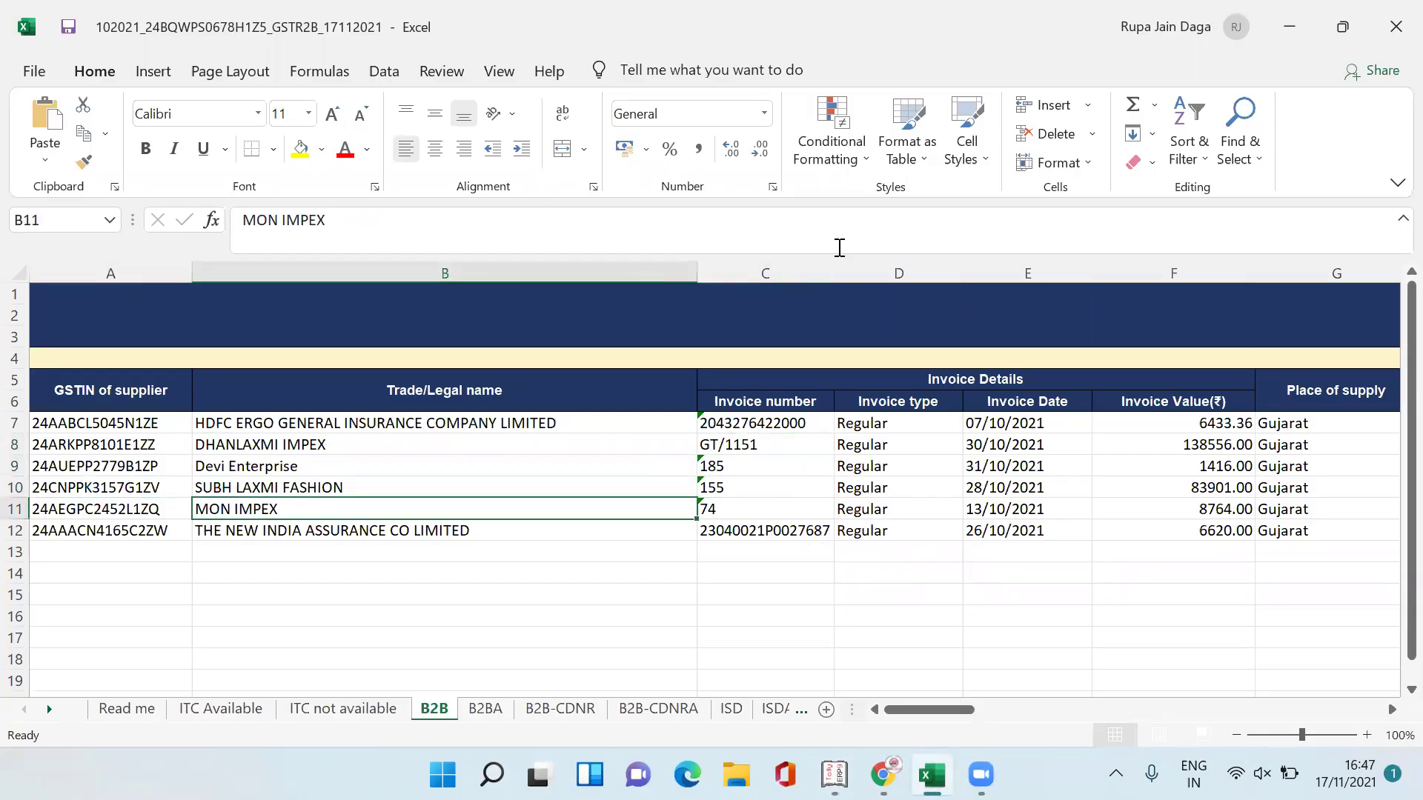
Highlight the entire DHANLAXMI IMPEX row on the B2B sheet in yellow
key(Up)
key(Up)
key(Up)
key(shift+space)
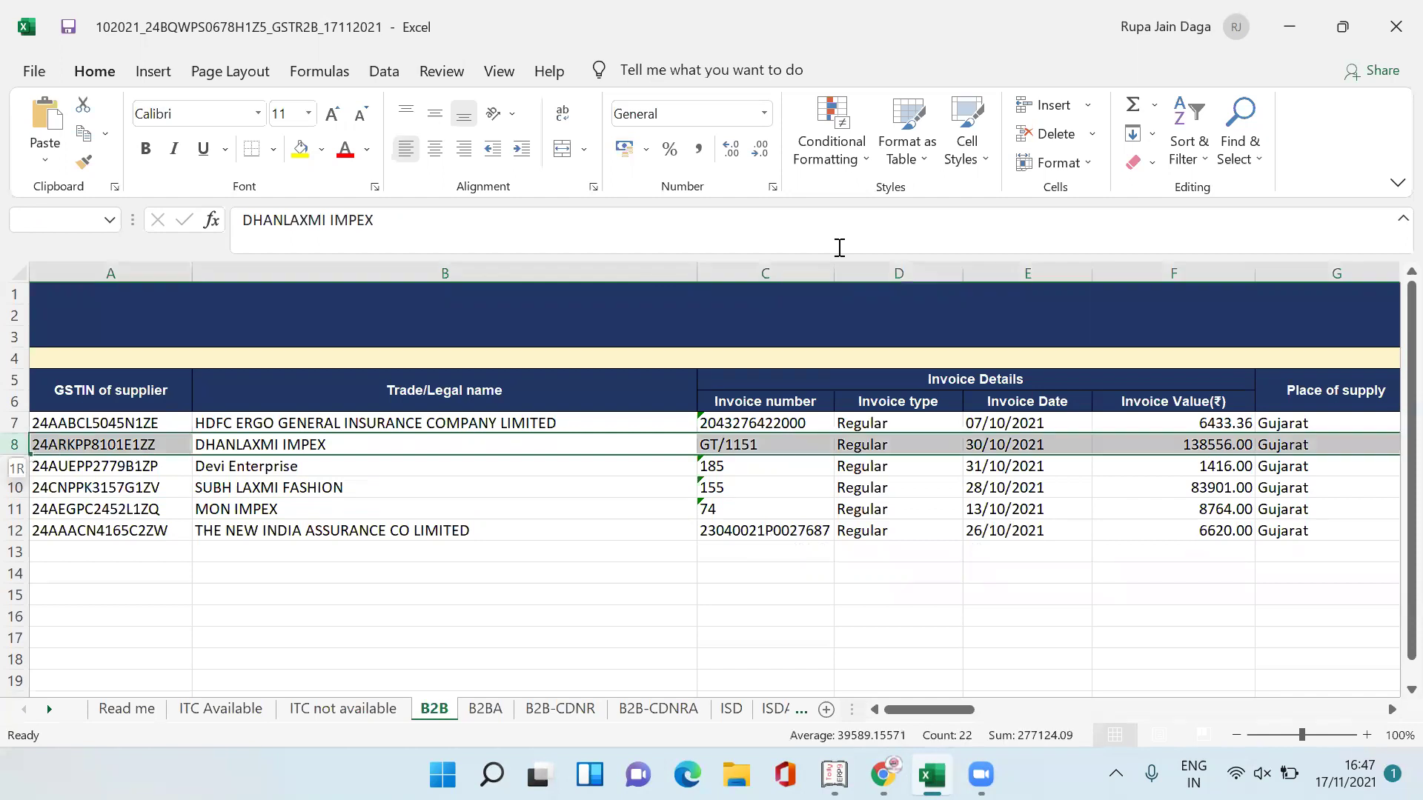
click(300, 148)
Compare the DHANLAXMI IMPEX invoice's taxable value and tax amounts in Excel with its voucher in Tally
key(Right)
key(Right)
key(Right)
key(Right)
key(Right)
key(Right)
key(Right)
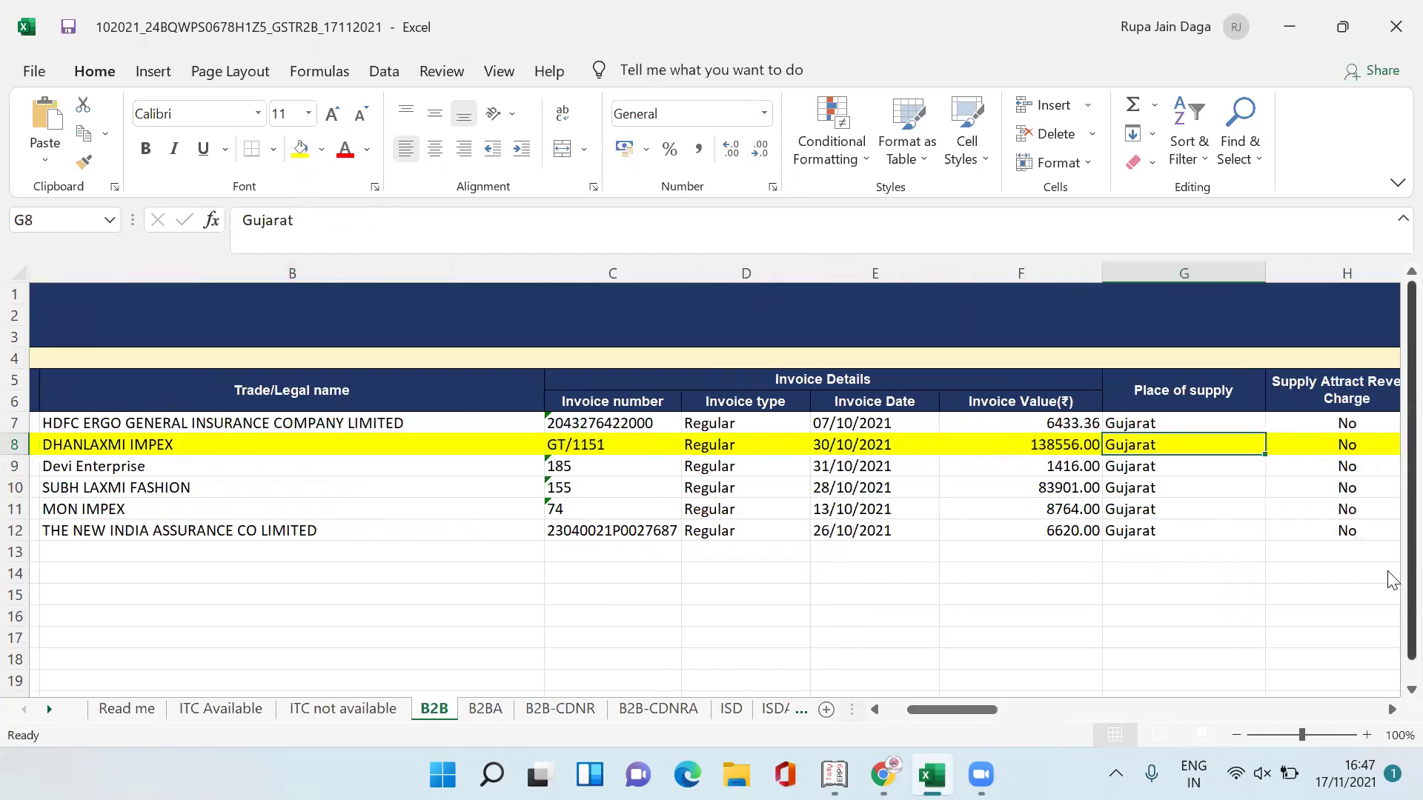
key(Right)
key(alt+Tab)
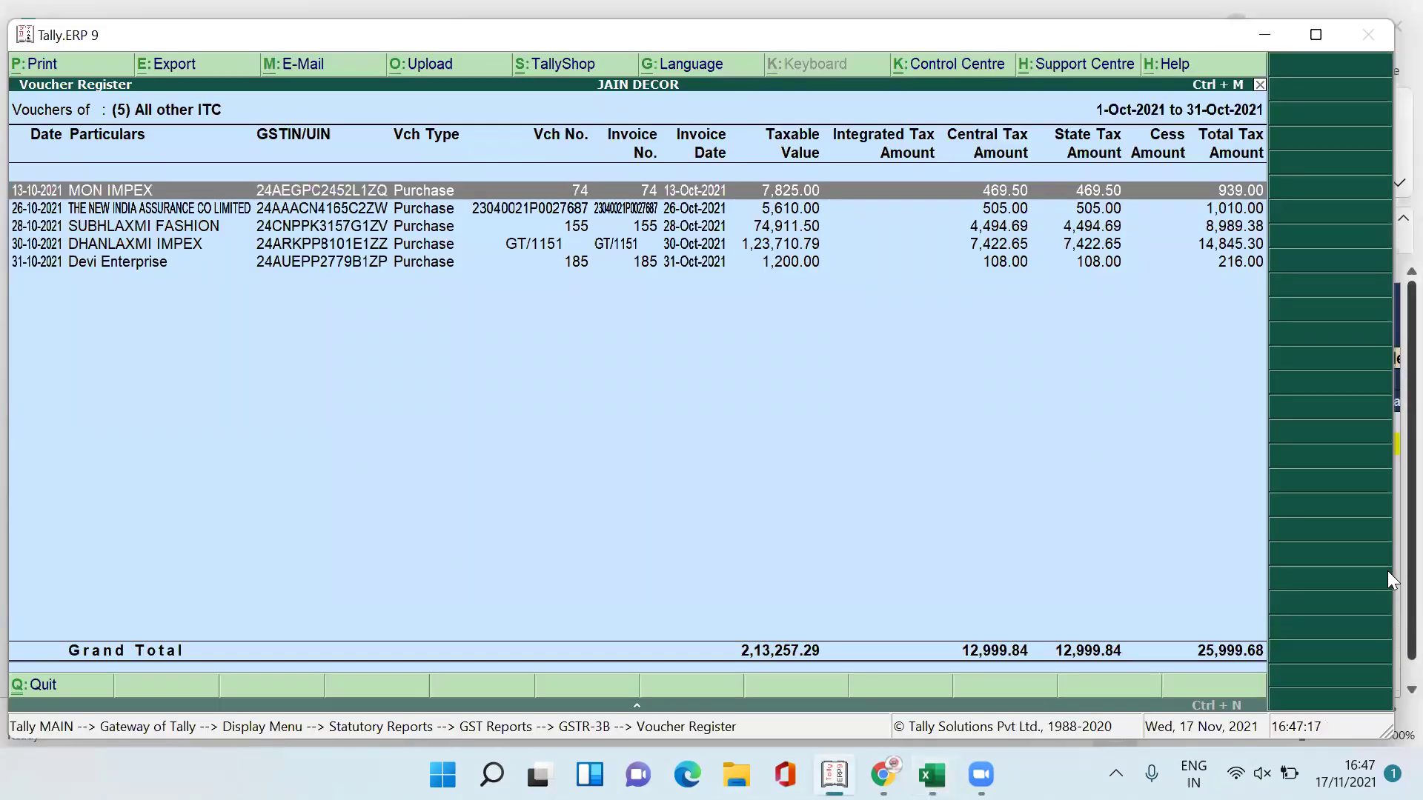
key(Down)
key(Down)
key(Down)
key(alt+Tab)
key(Right)
key(Right)
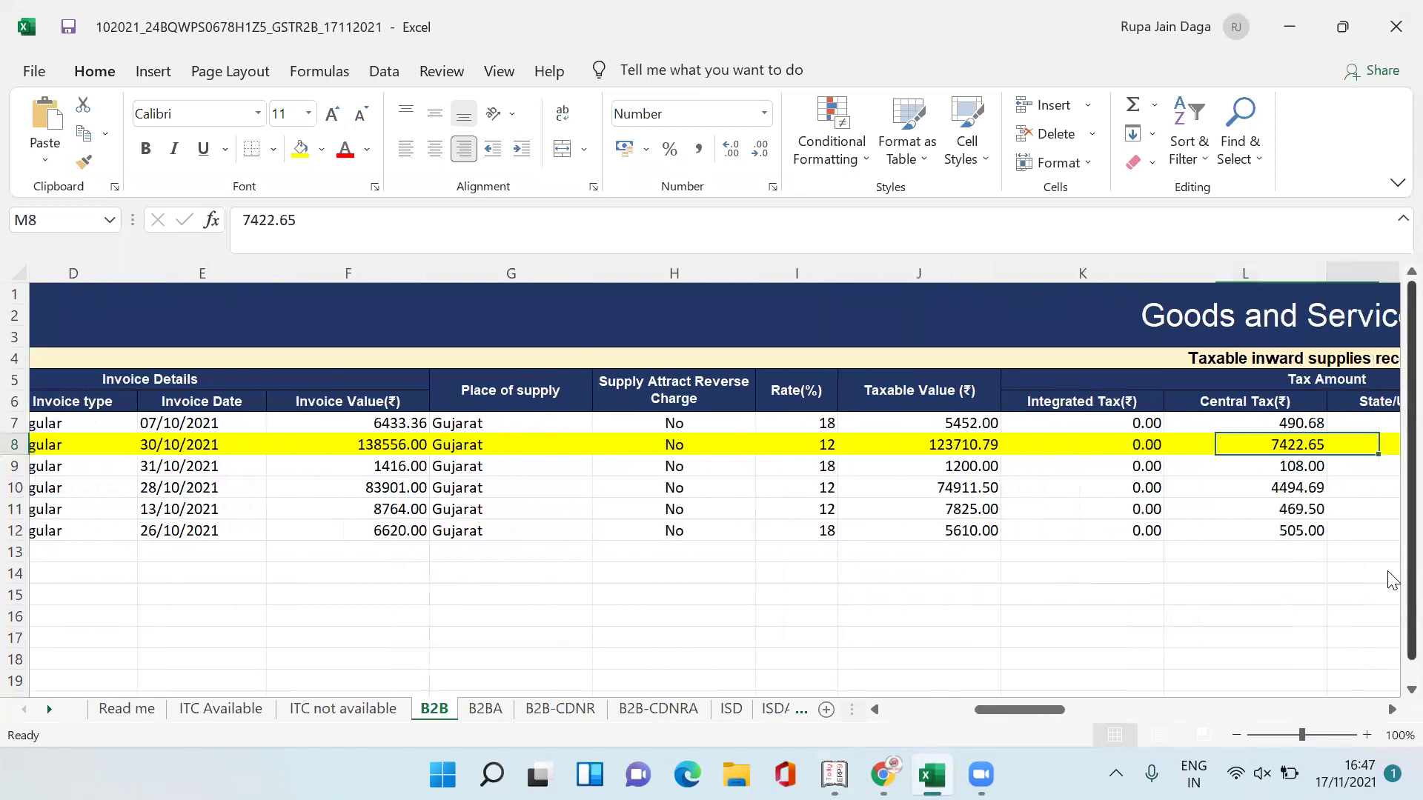
Check the Devi Enterprise invoice against its Tally voucher and highlight its entire B2B row in yellow
key(Down)
key(alt+Tab)
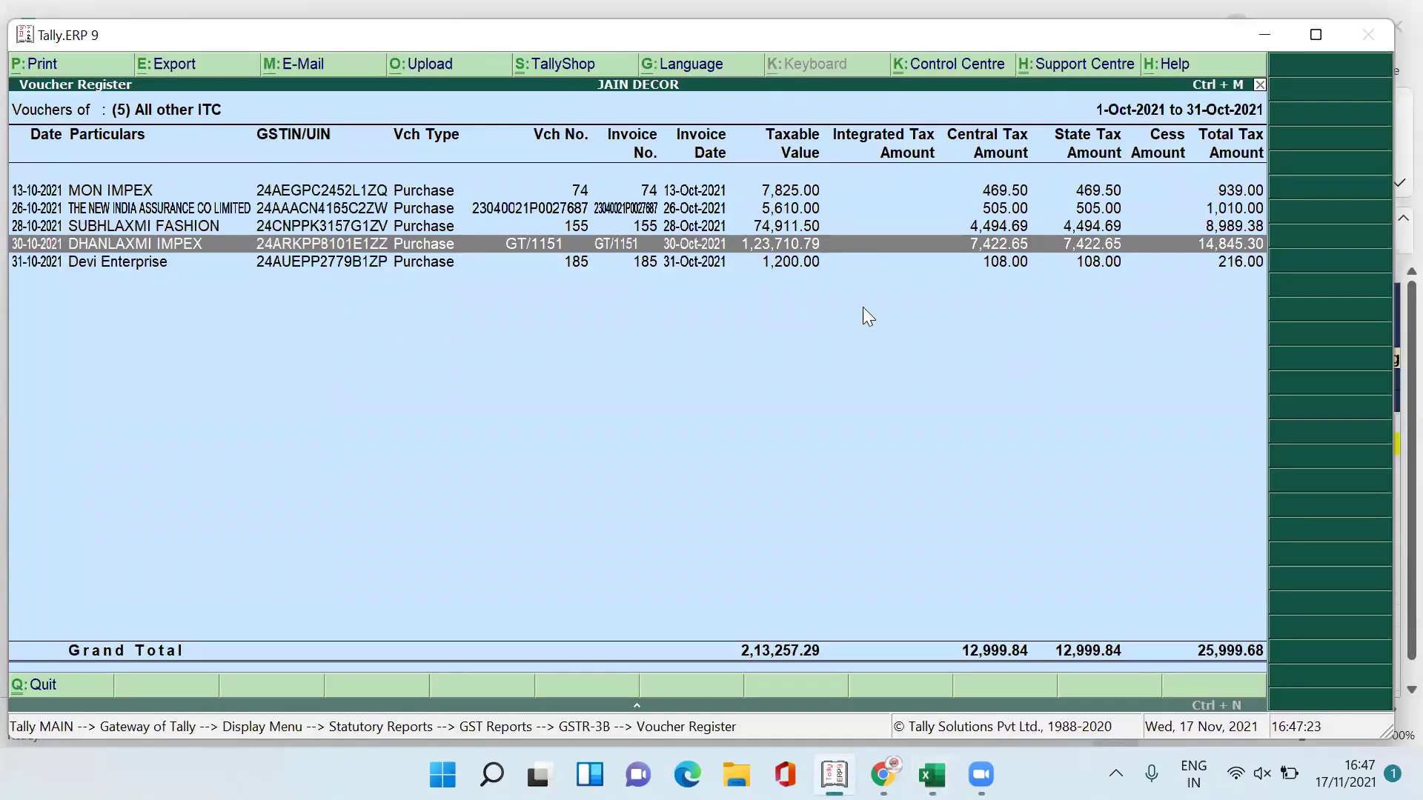
key(alt+Tab)
key(shift+space)
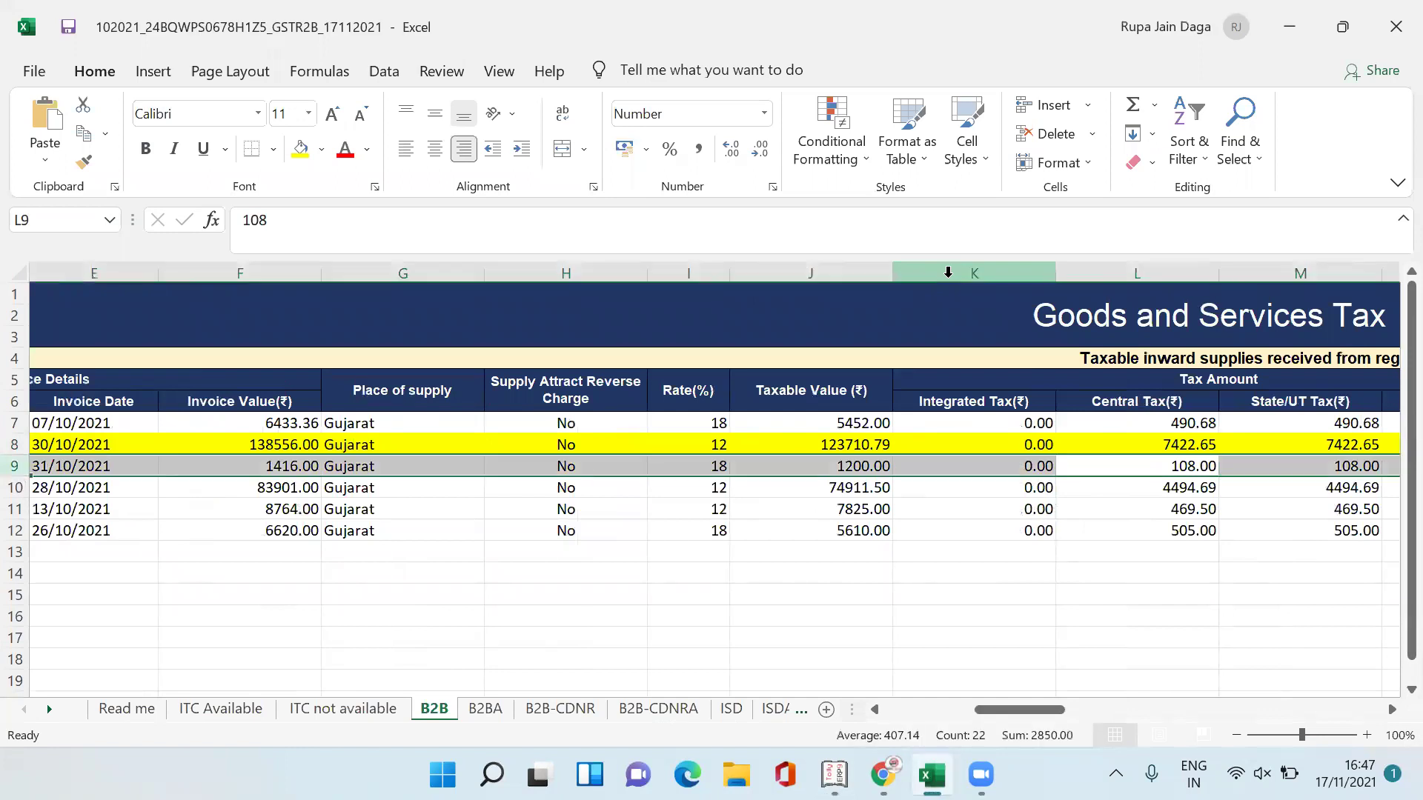
click(306, 161)
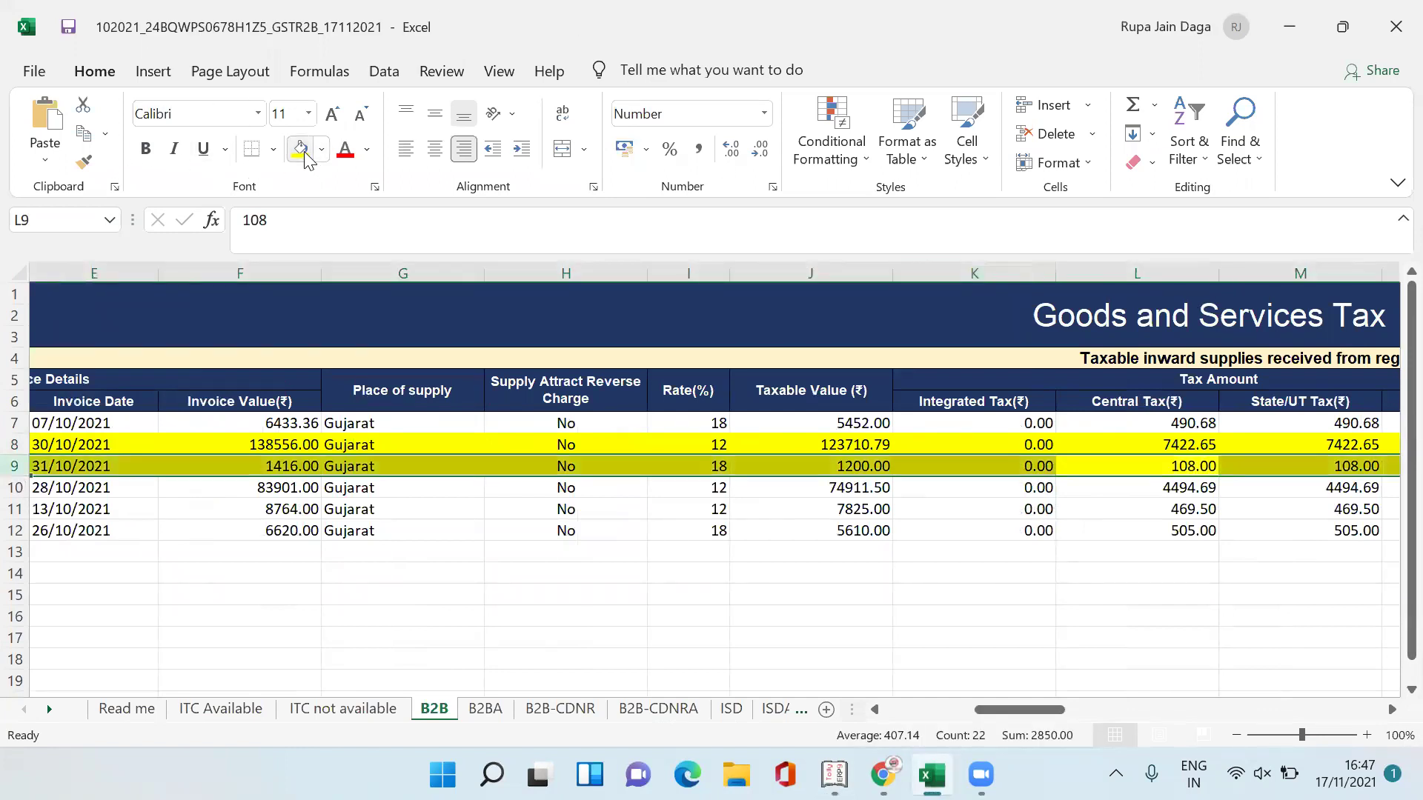
key(Home)
key(Left)
key(Left)
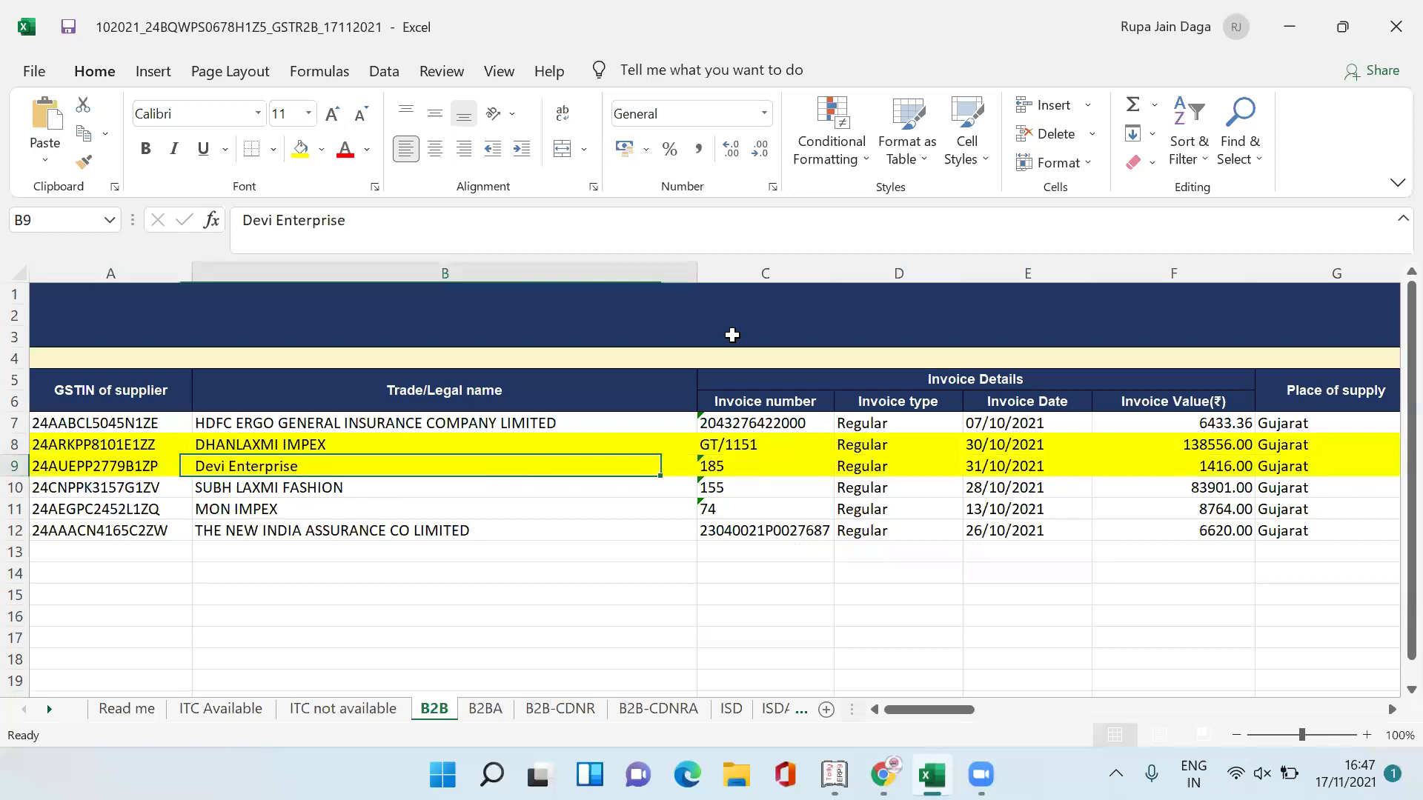
Find the SUBHLAXMI FASHION voucher in Tally and highlight the supplier's entire row on Excel's B2B sheet in yellow
key(alt+Tab)
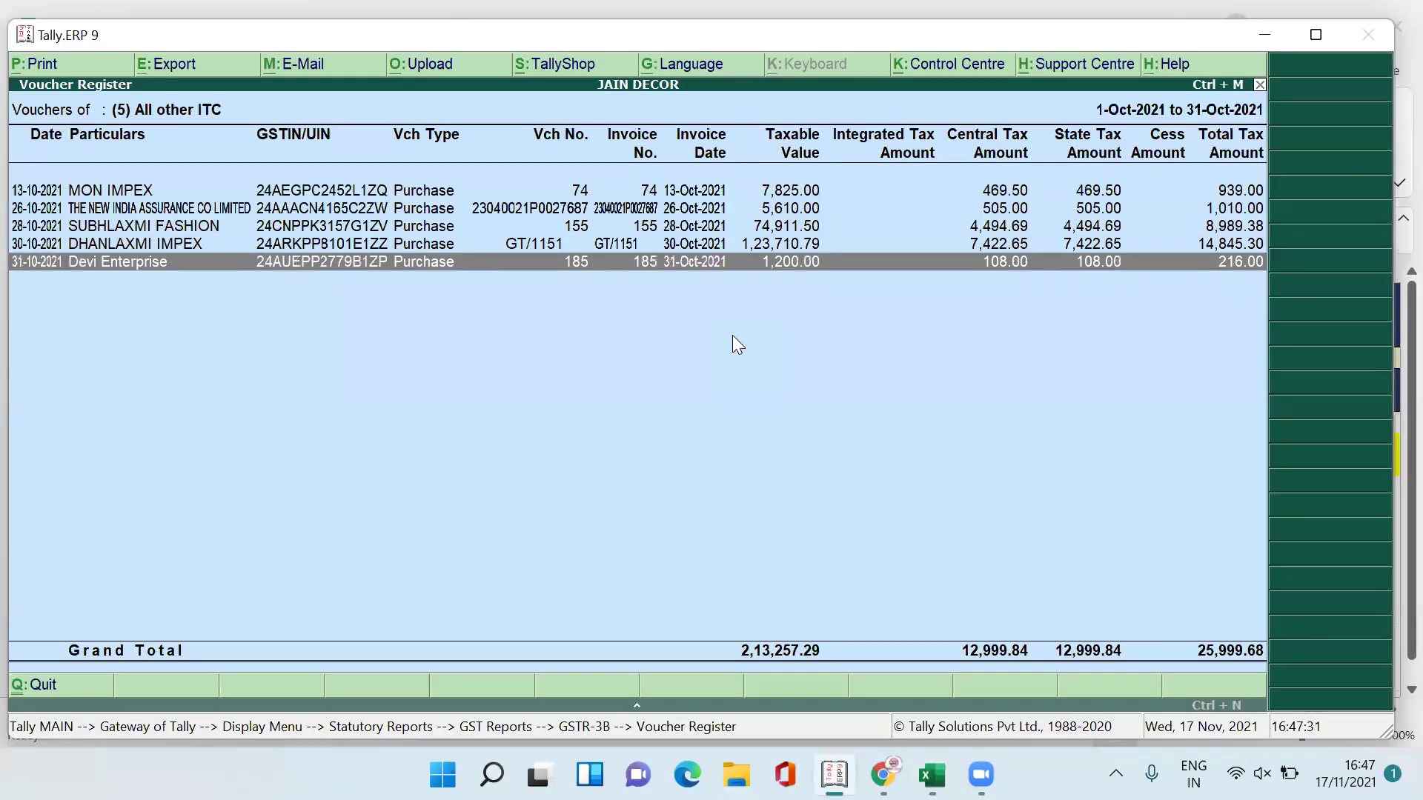
key(Up)
key(Up)
key(alt+Tab)
key(Down)
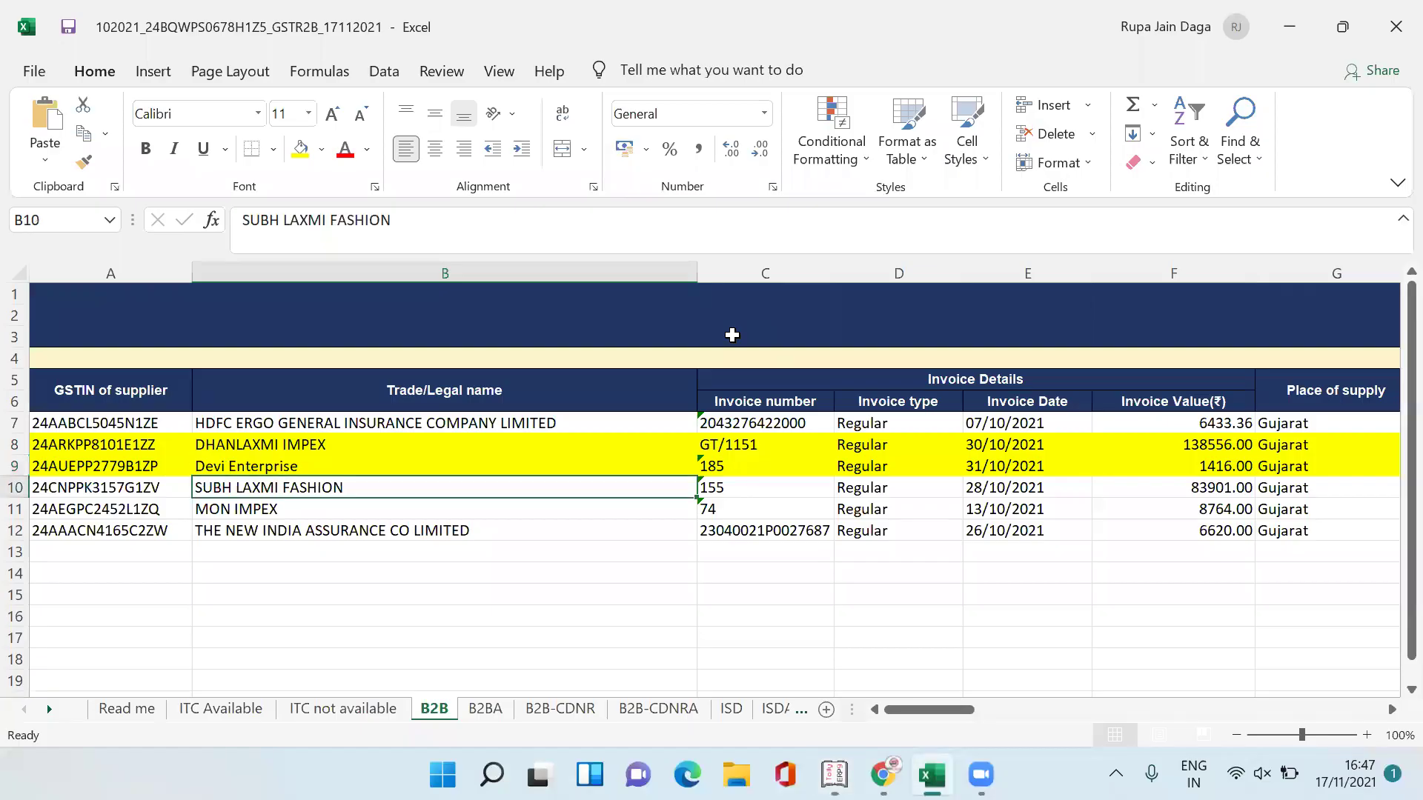
key(shift+space)
click(293, 161)
Compare the SUBH LAXMI FASHION invoice's taxable value and tax amounts in Excel with its voucher in Tally
key(Right)
key(Right)
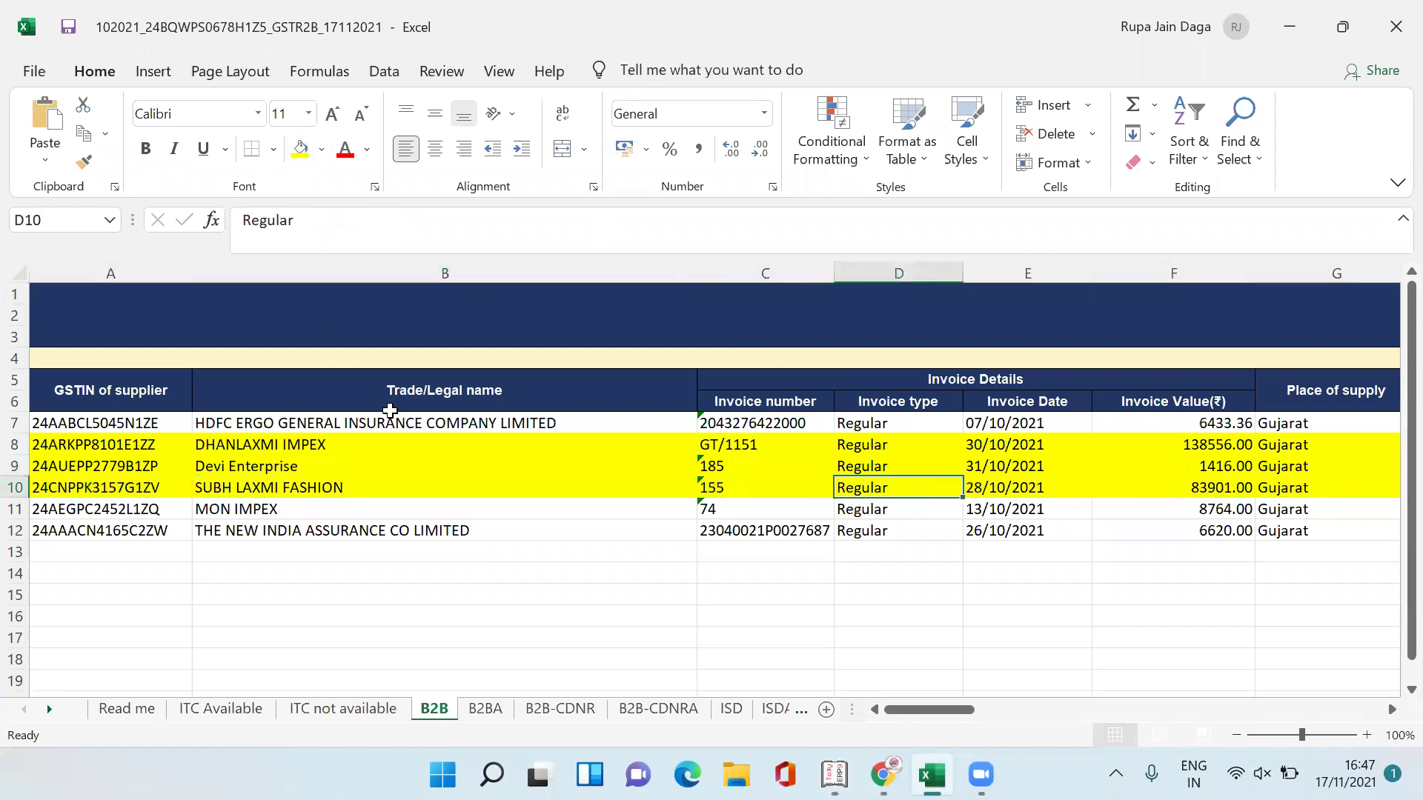
key(Right)
key(Right)
key(Right)
key(Right)
key(Right)
key(Right)
key(Right)
key(Right)
key(alt+Tab)
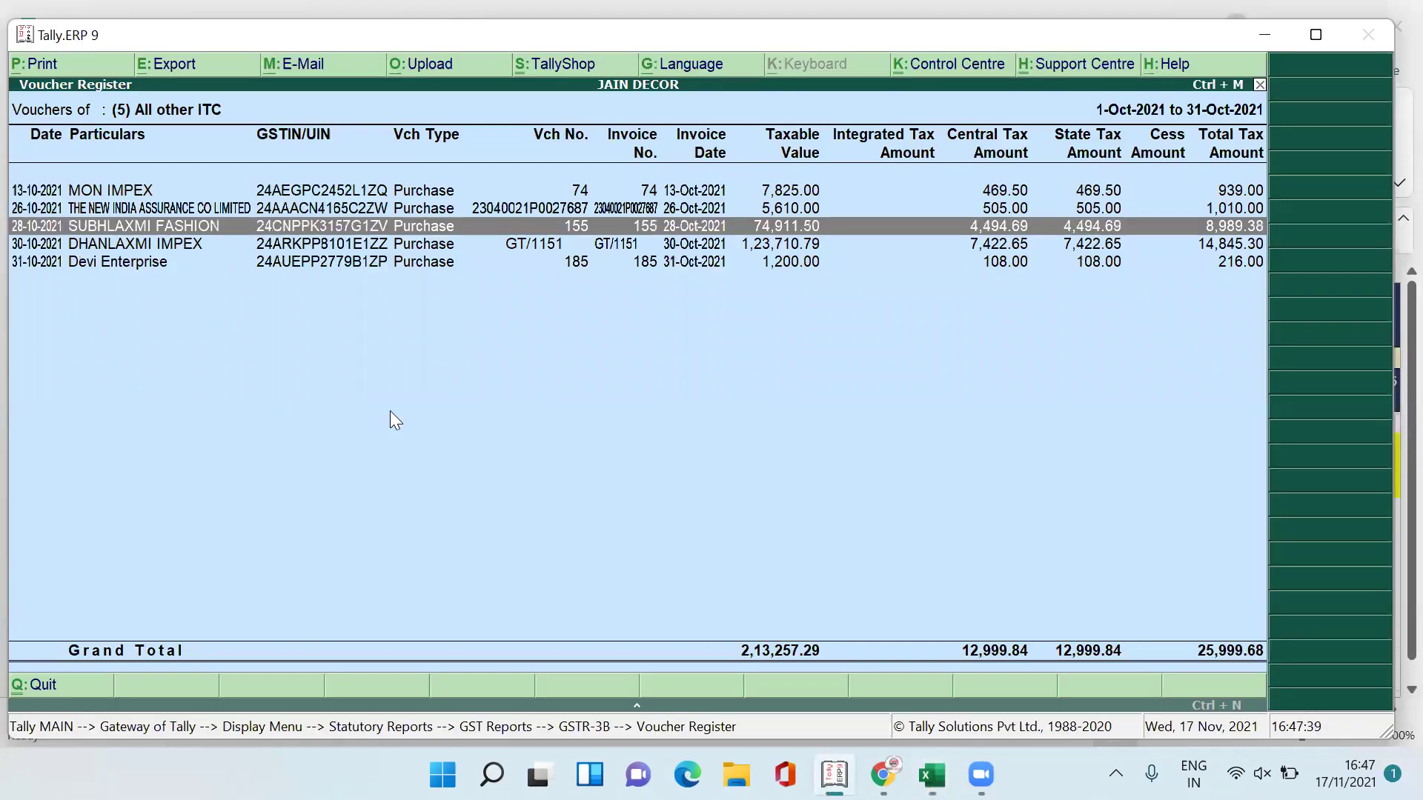
Compare the THE NEW INDIA ASSURANCE CO LIMITED voucher in Tally with its taxable value and taxes on Excel's B2B sheet
key(Up)
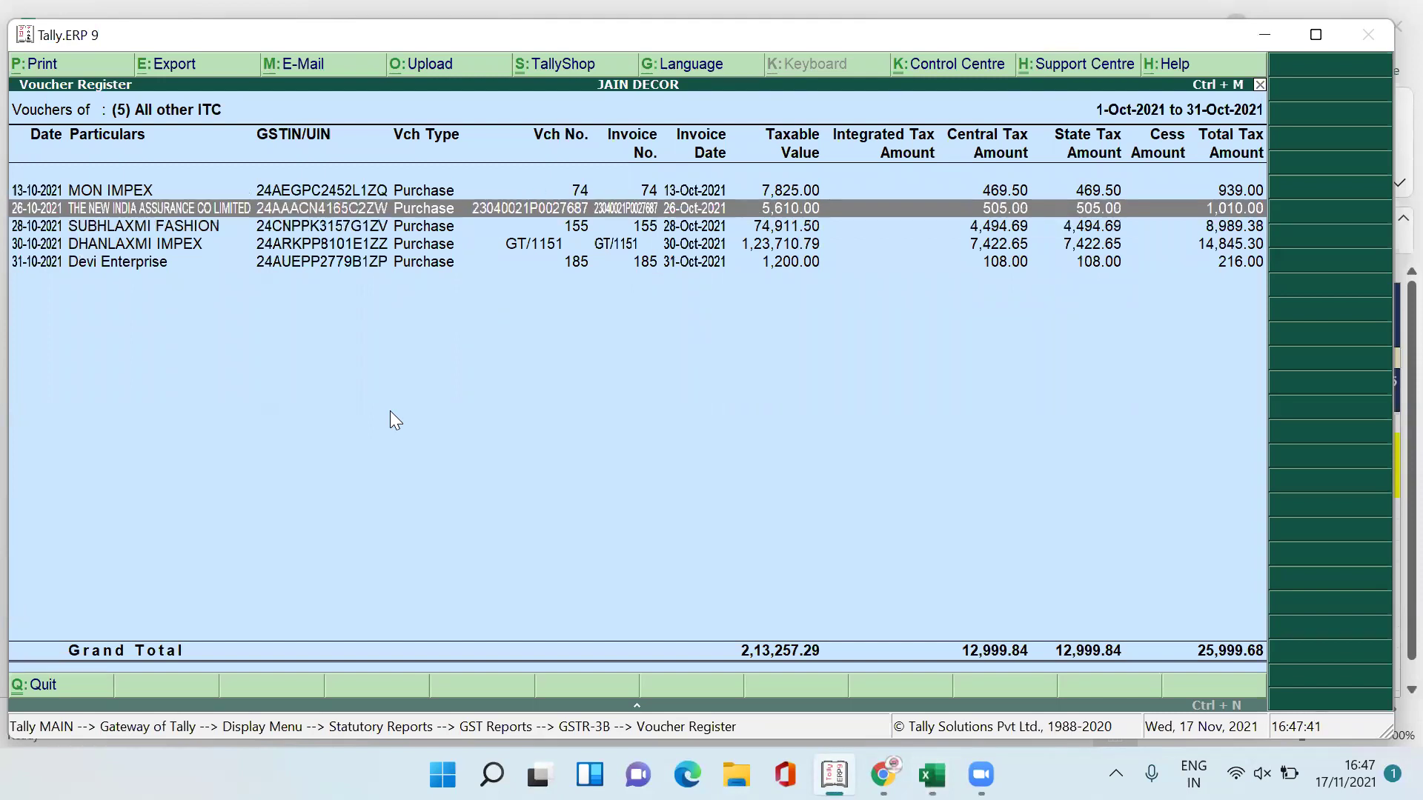
key(alt+Tab)
key(Down)
key(Down)
key(Left)
key(Left)
key(Left)
key(Left)
key(Left)
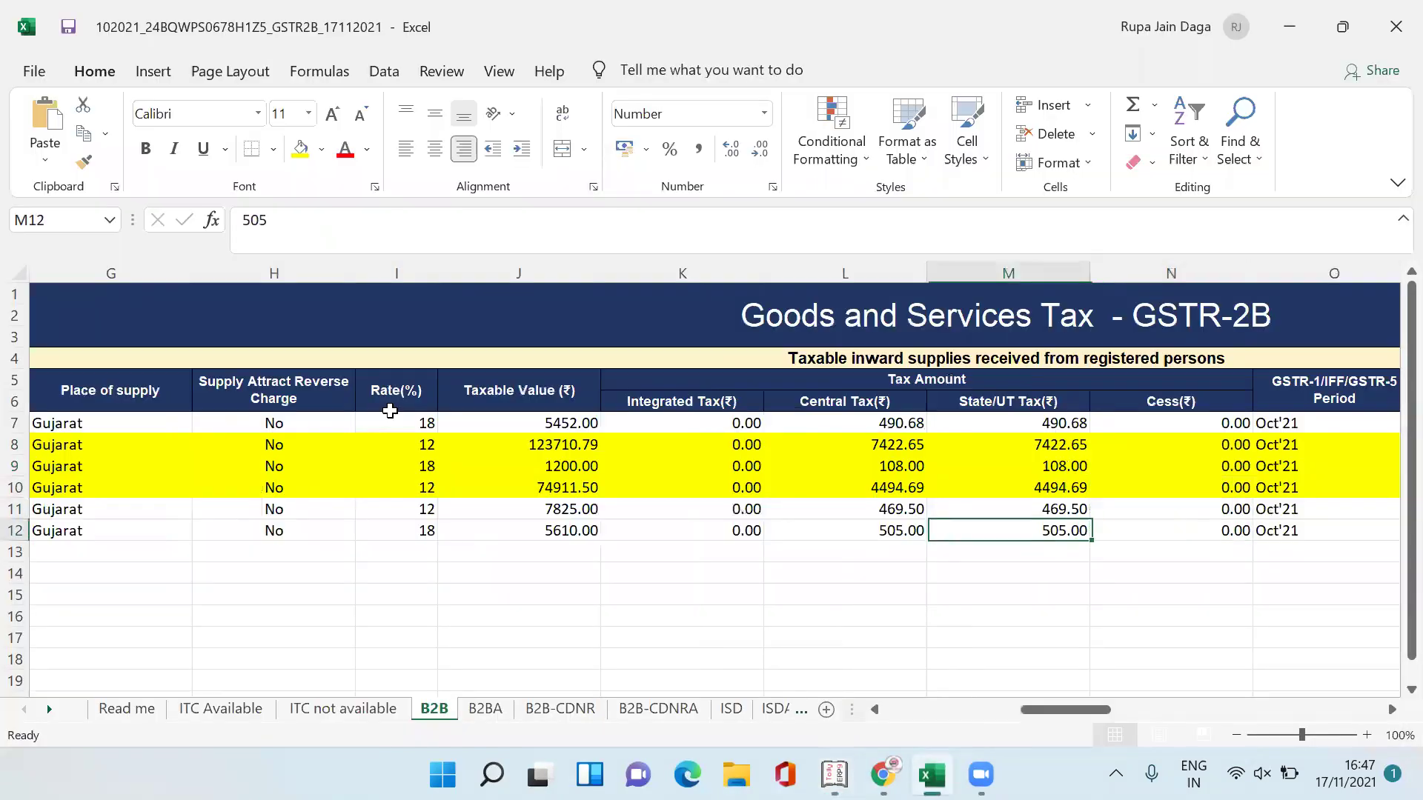
Highlight the entire THE NEW INDIA ASSURANCE CO LIMITED row on the B2B sheet in yellow
key(Home)
key(Up)
key(Down)
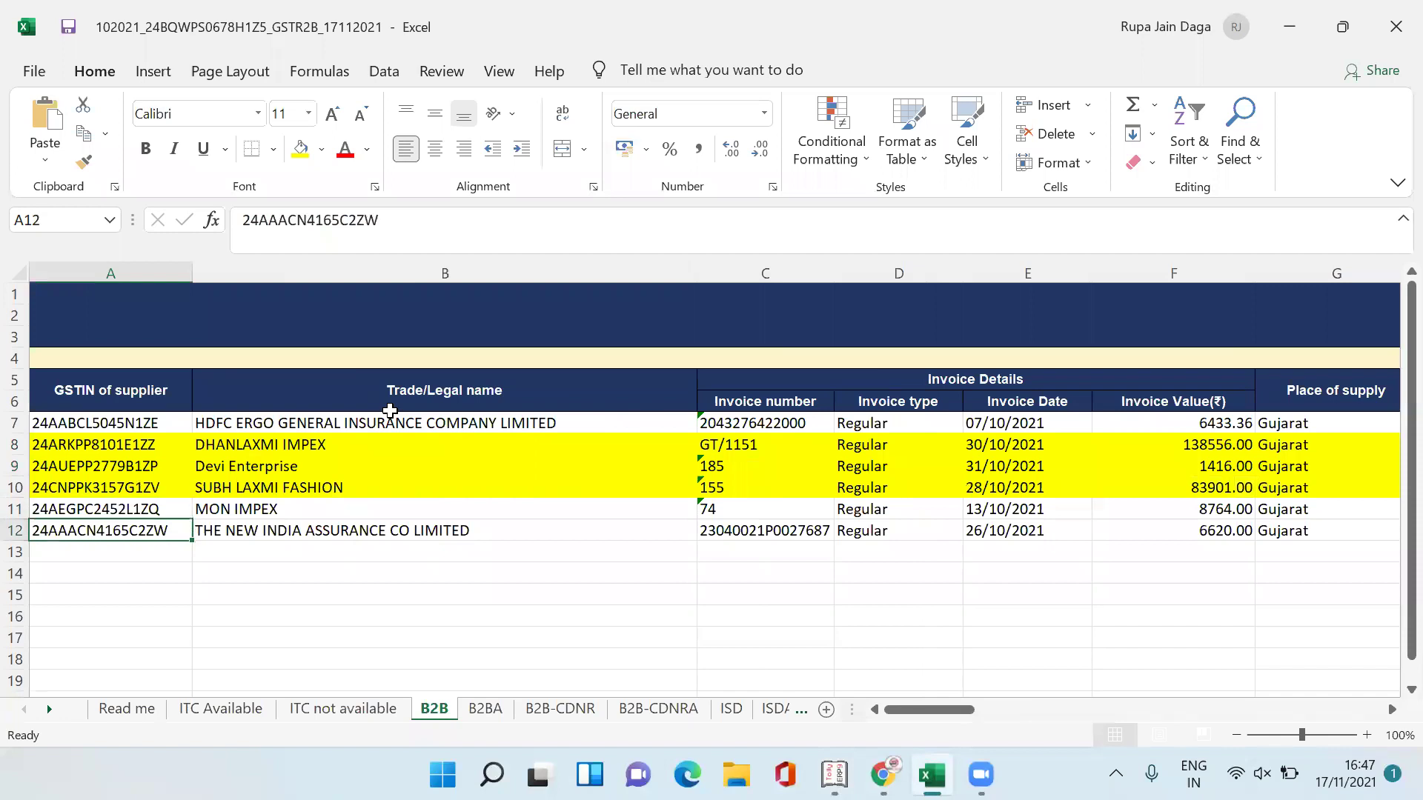
key(shift+space)
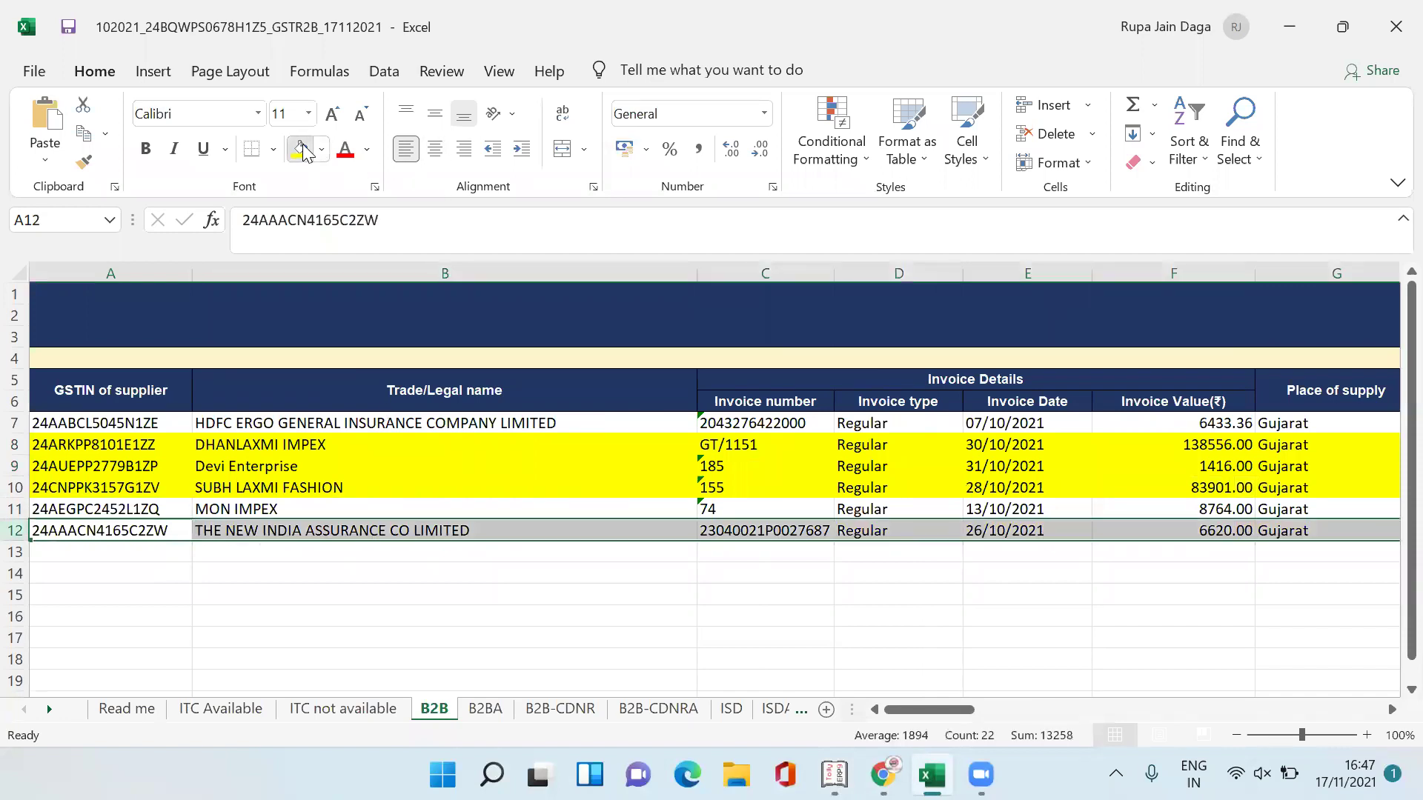
key(F4)
Highlight the entire MON IMPEX row on the B2B sheet in yellow
click(274, 509)
key(shift+space)
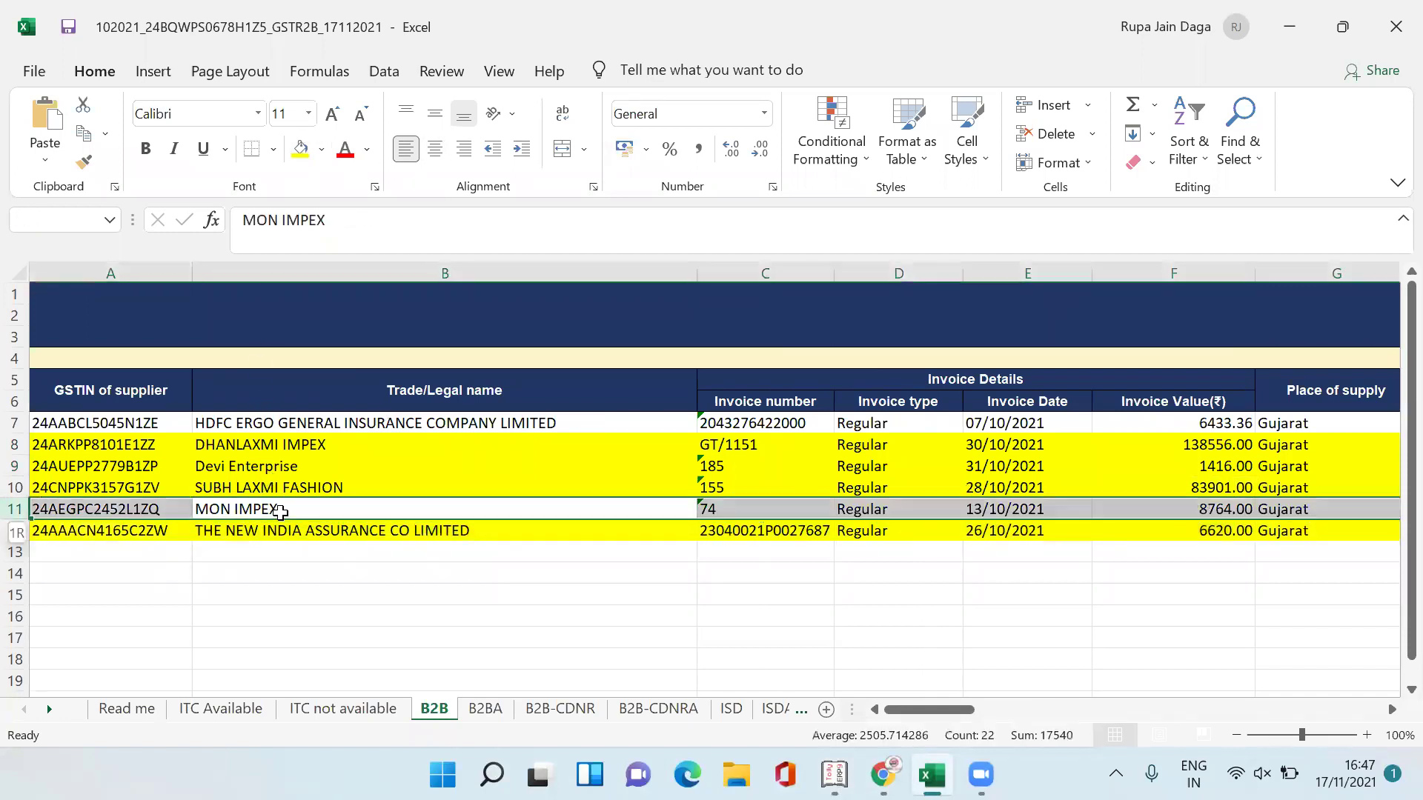
click(295, 144)
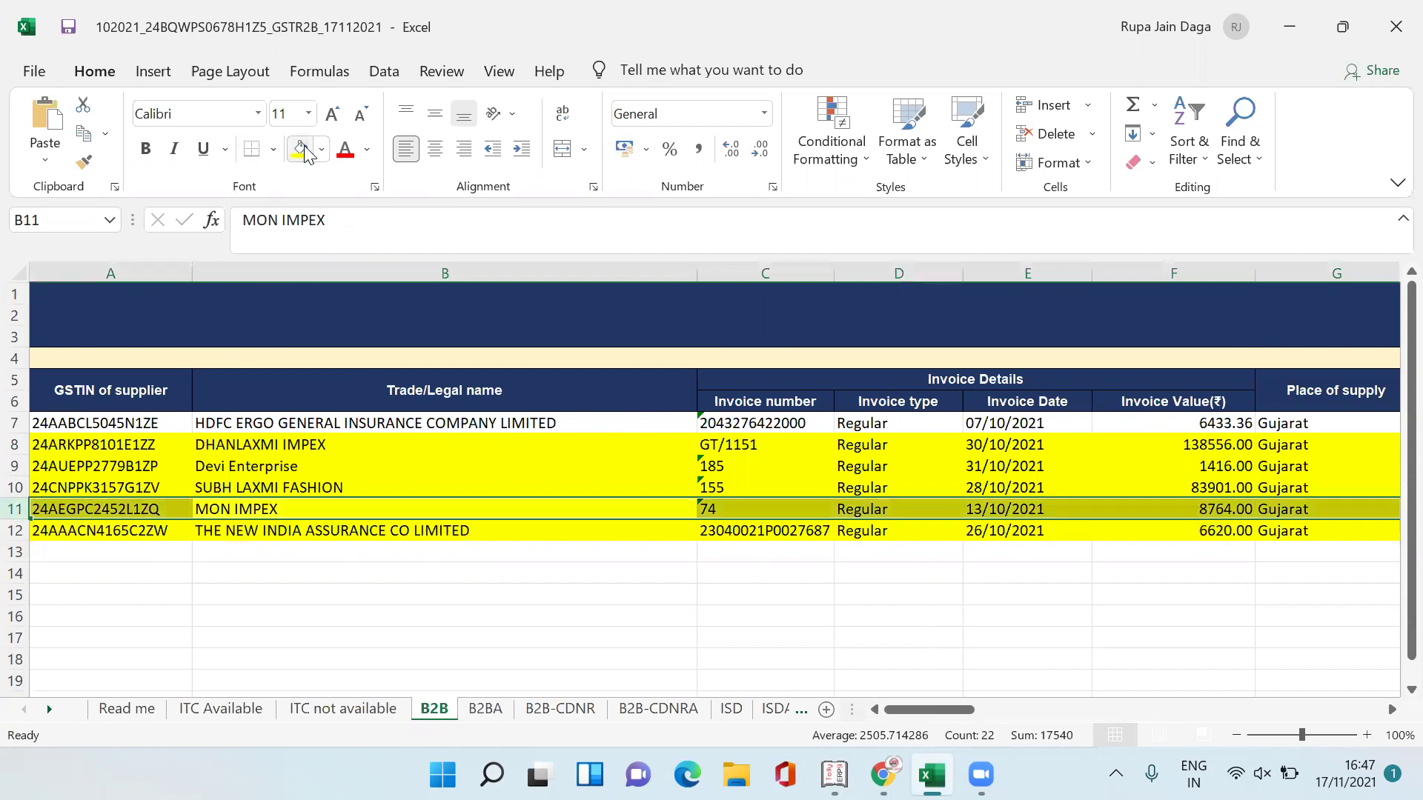
Look through Tally's All other ITC vouchers for the remaining unhighlighted supplier, HDFC ERGO GENERAL INSURANCE COMPANY LIMITED
key(alt+Tab)
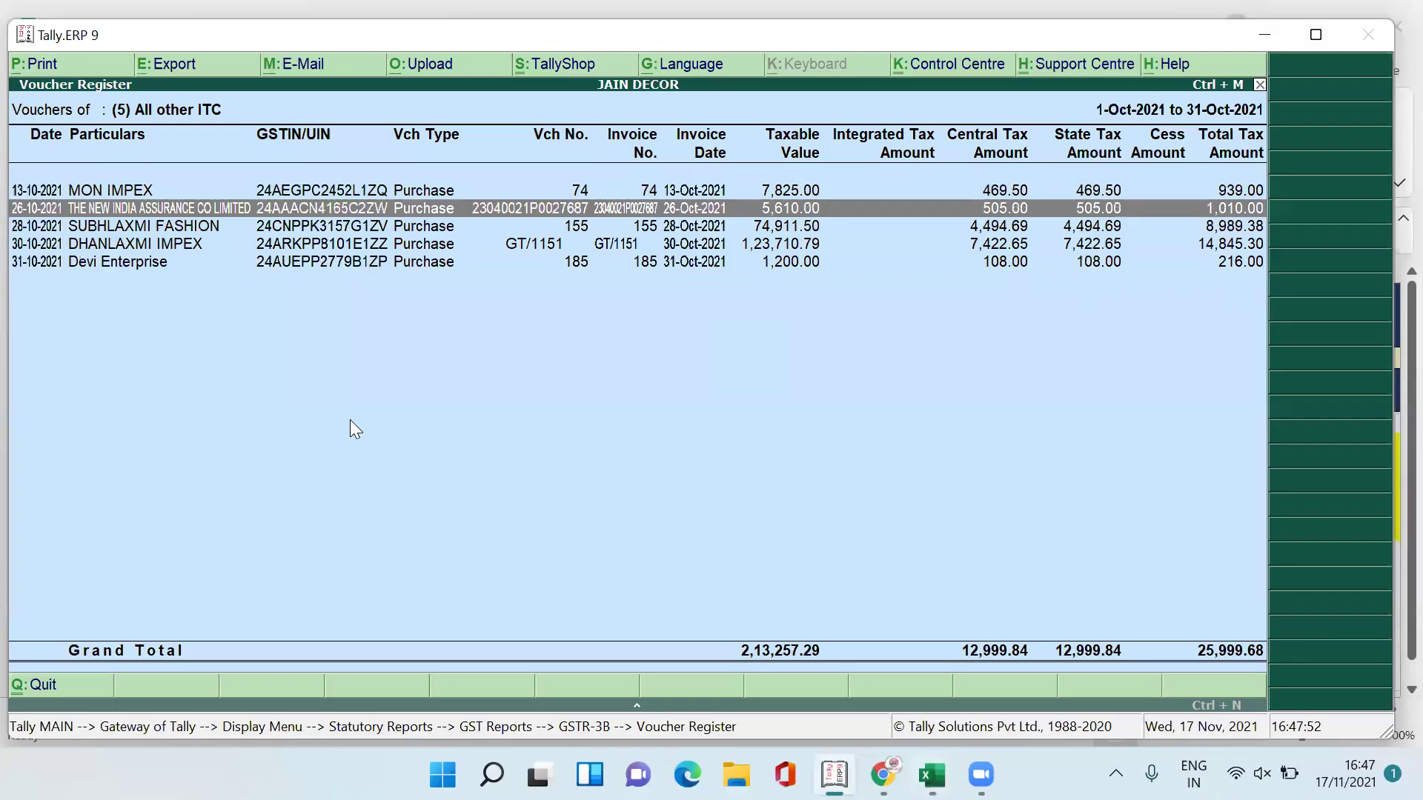
key(Down)
key(Down)
key(Up)
key(Up)
key(Up)
key(Down)
key(Down)
key(alt+Tab)
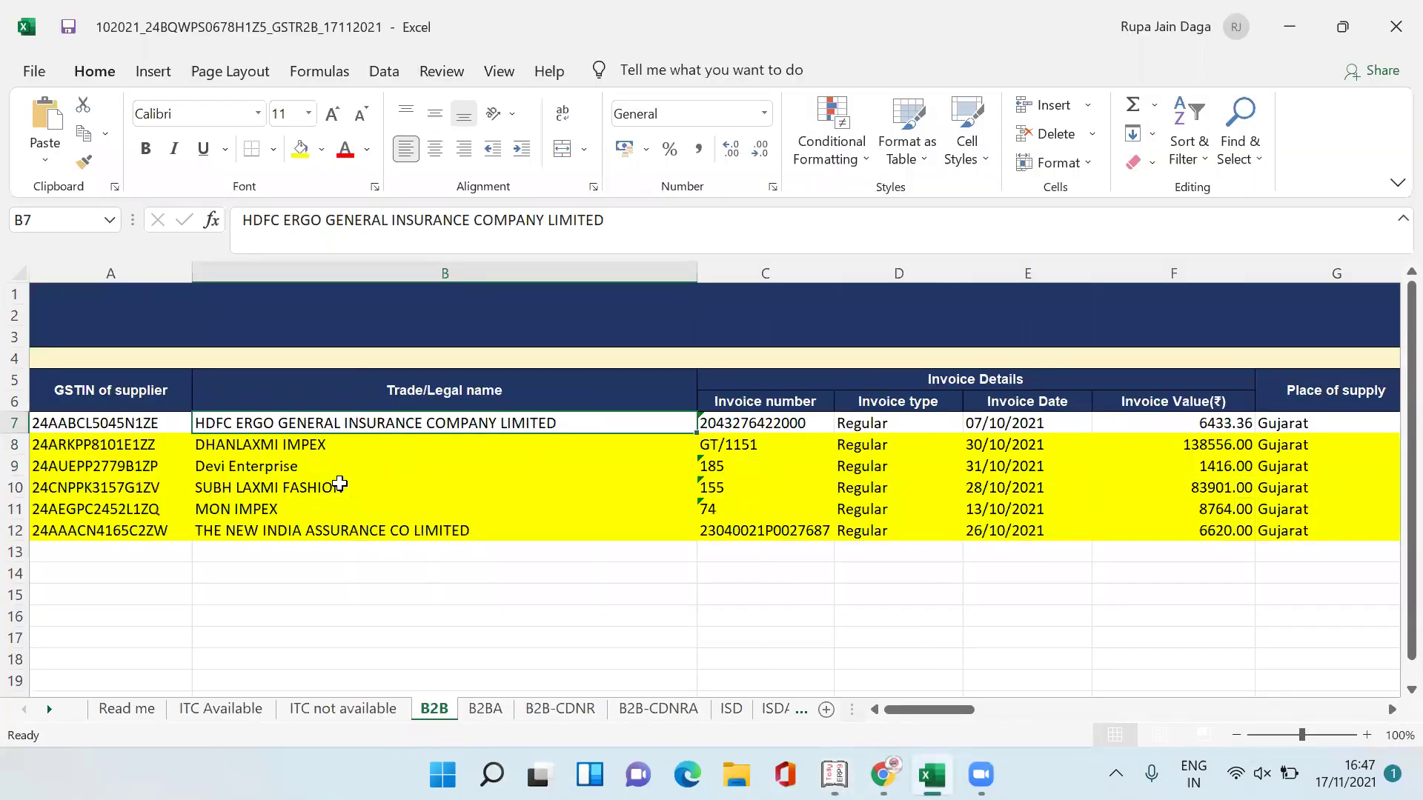
Return to Tally's GSTR-3B report and open the vouchers under Ineligible ITC as per section 17(5)
key(alt+Tab)
key(Escape)
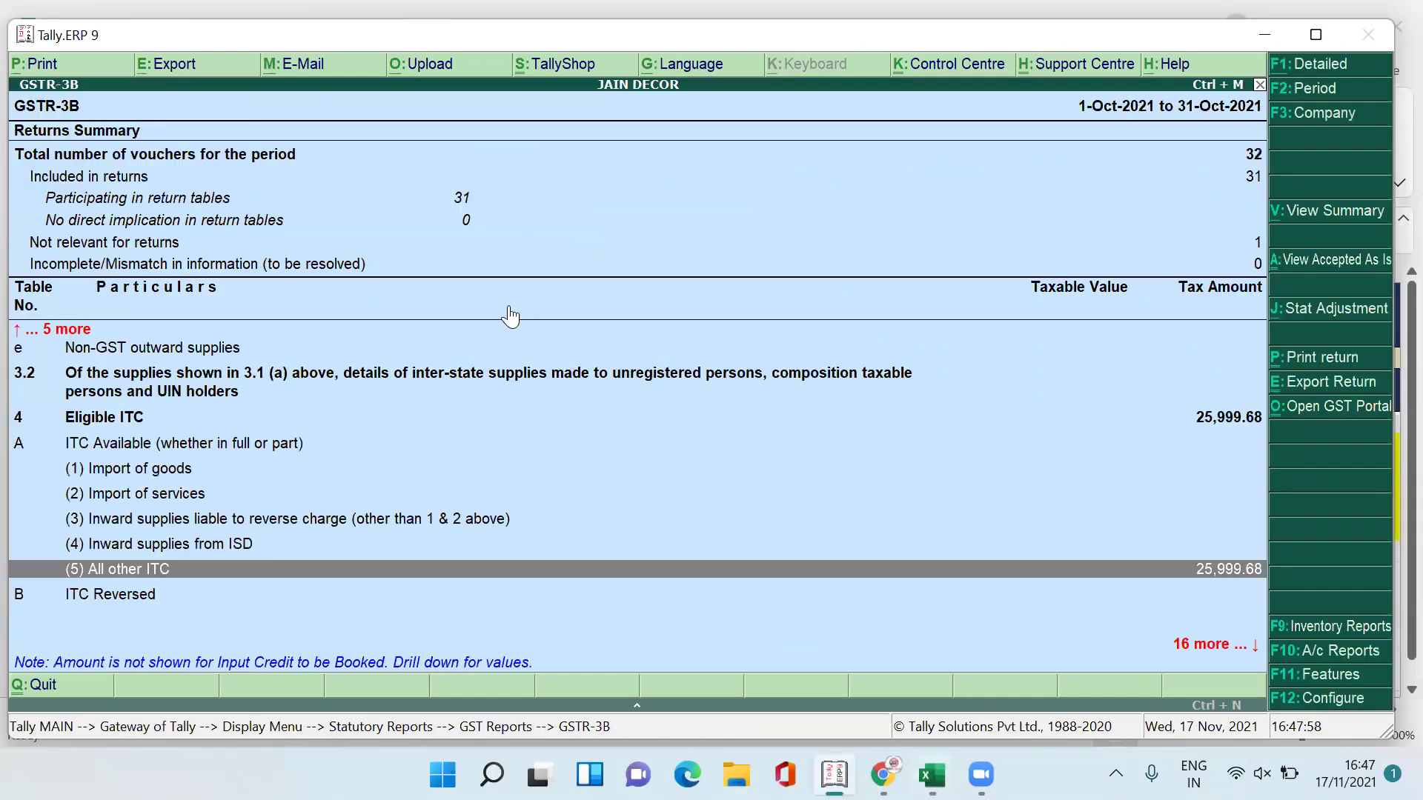
key(Down)
key(Down)
key(Down)
key(Down)
key(Down)
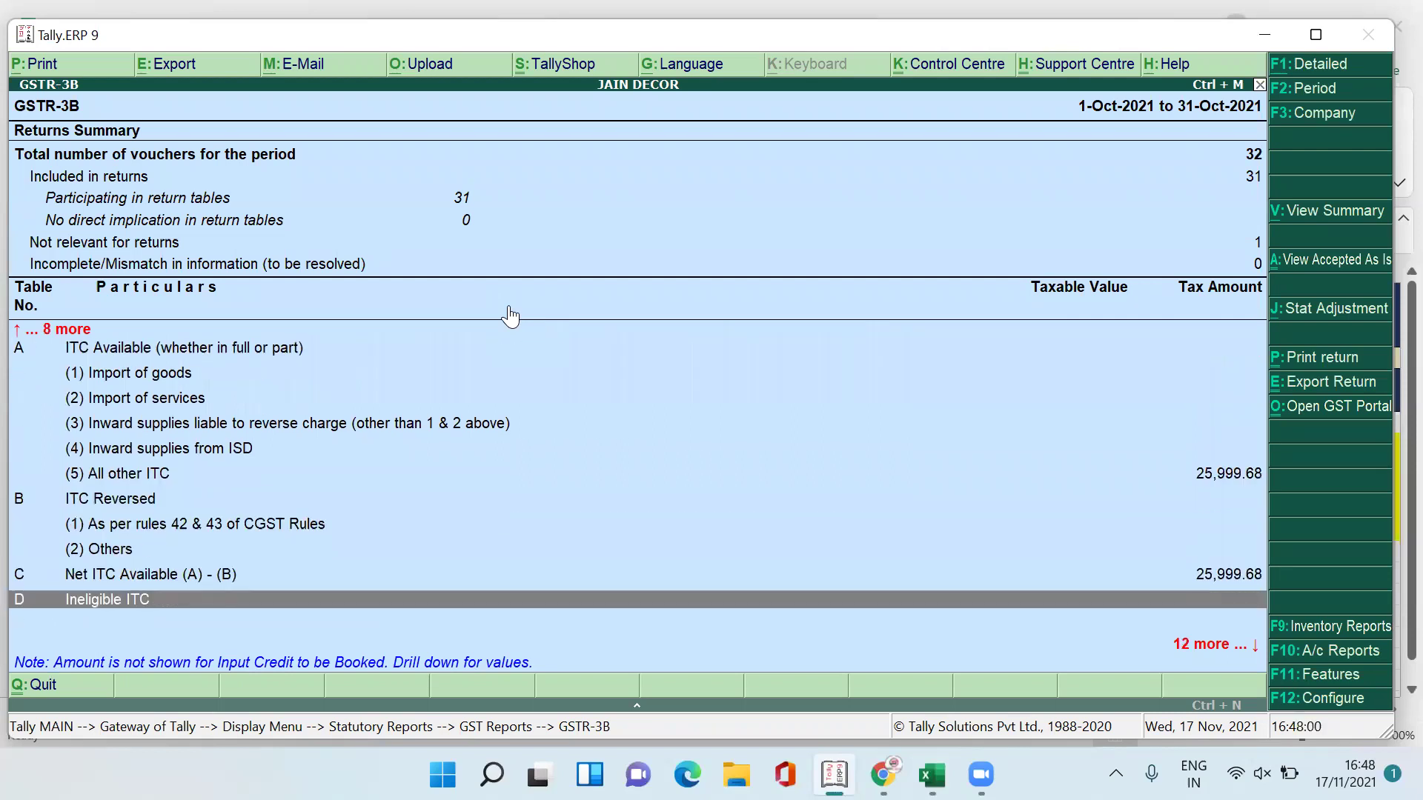
key(Up)
key(Down)
key(Down)
key(Down)
key(Down)
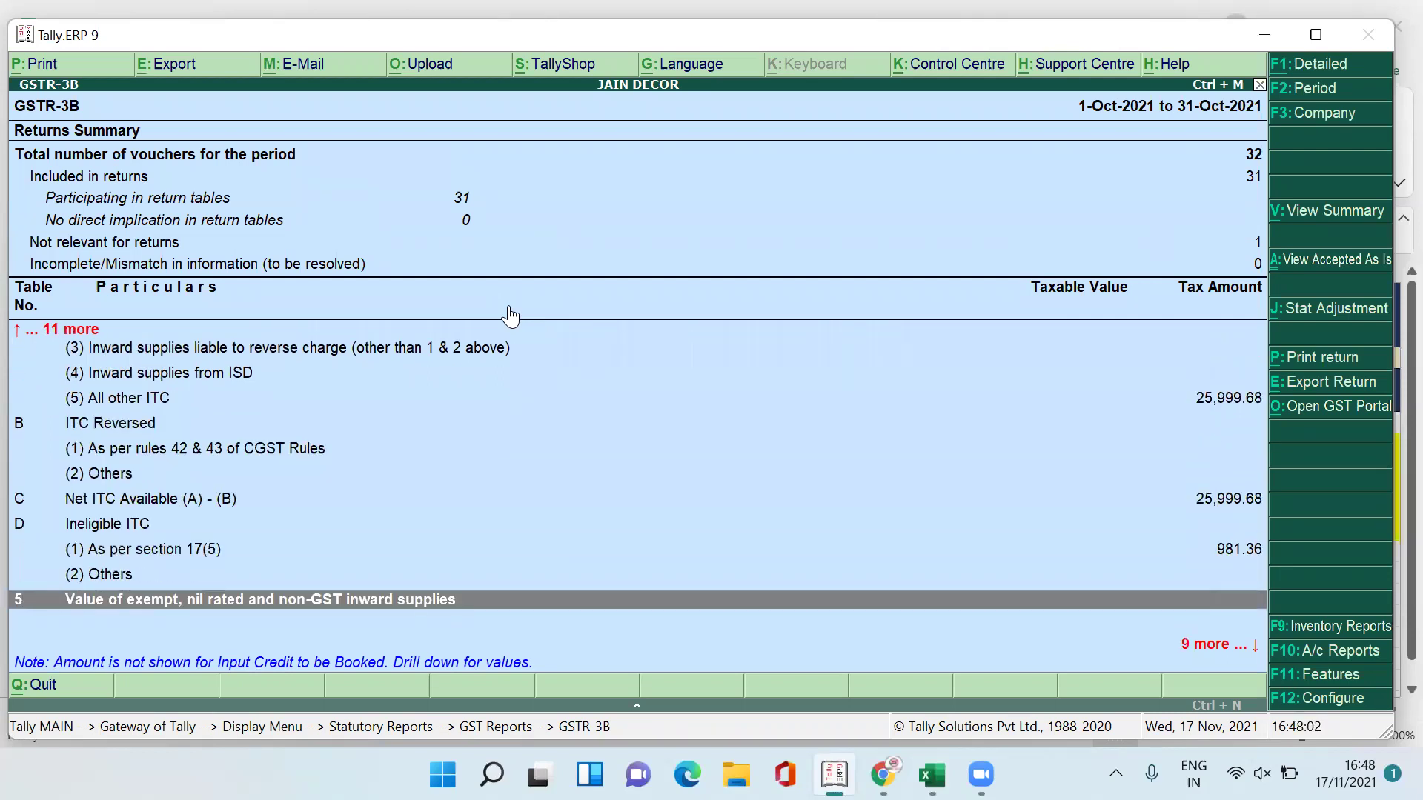
key(Up)
key(Up)
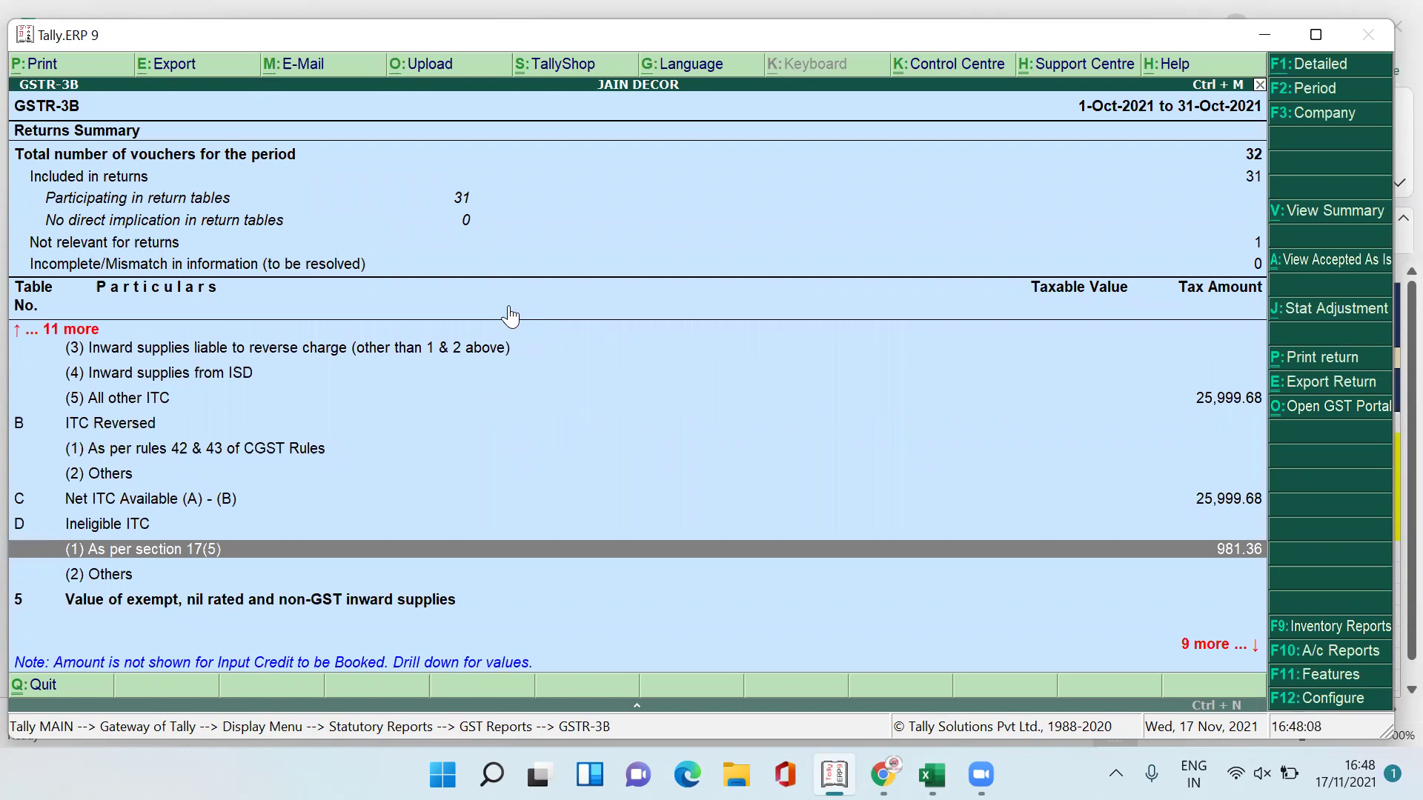
key(Return)
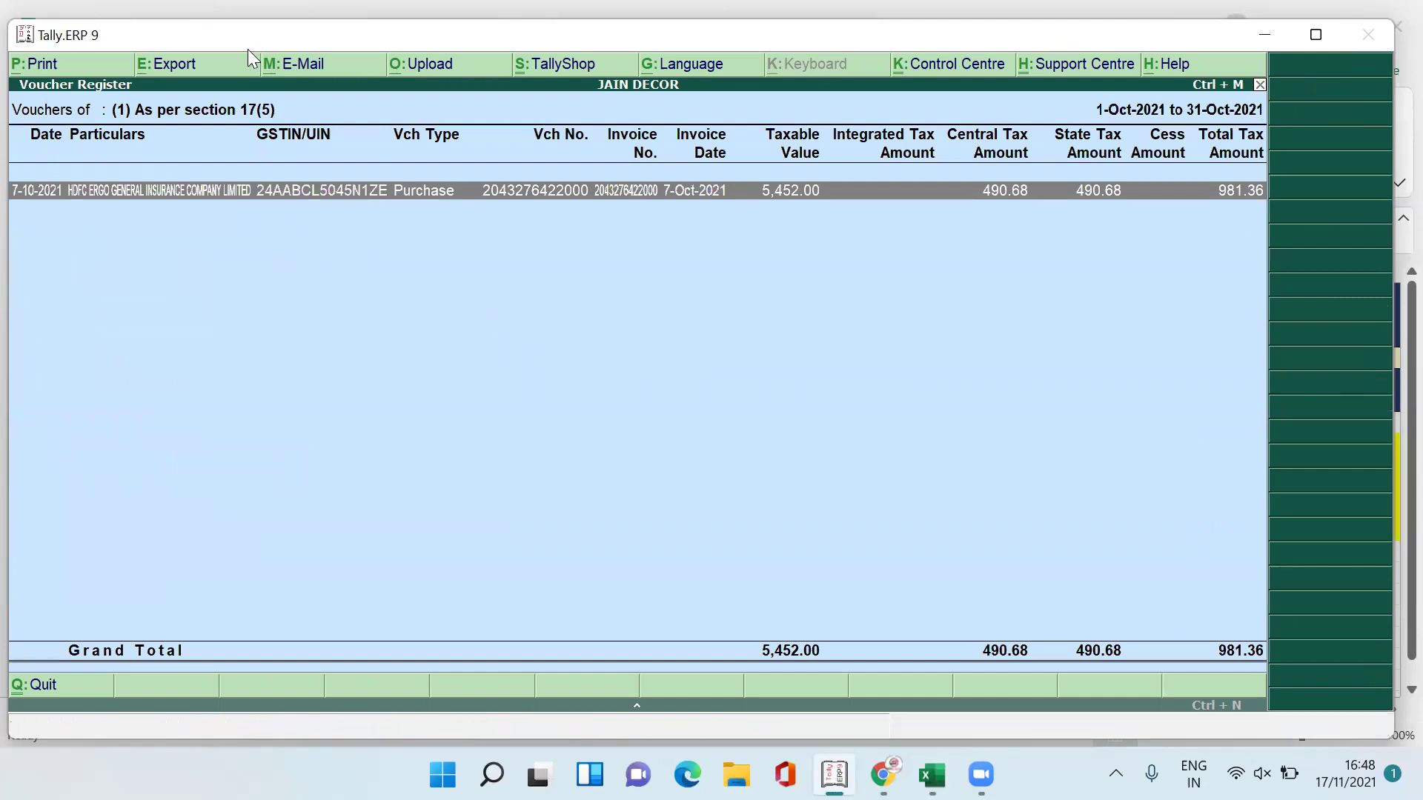
Review the HDFC ERGO invoice's details, taxable value and tax amounts on Excel's B2B sheet against its section 17(5) voucher
key(alt+Tab)
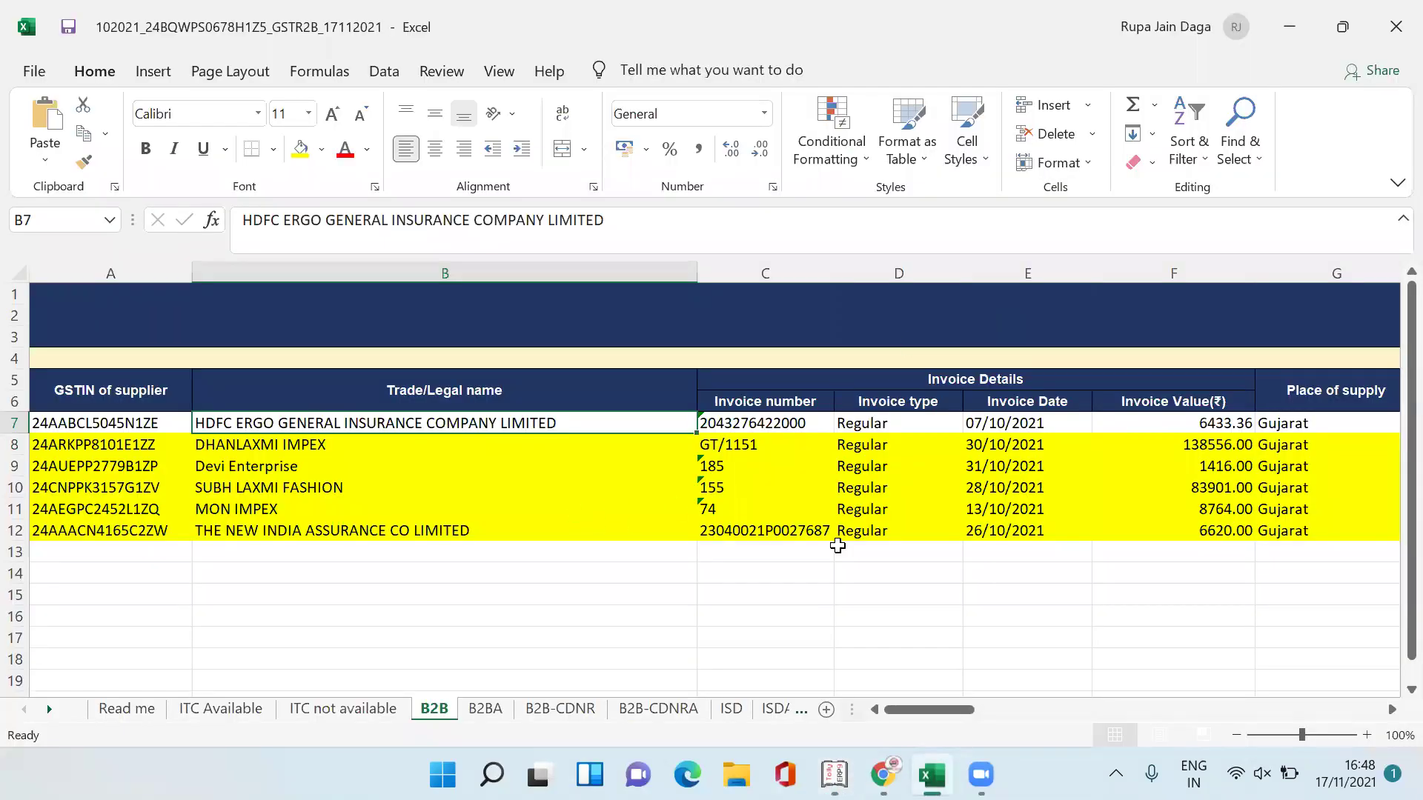
key(Right)
key(Right)
key(Right)
key(Right)
key(Right)
key(Right)
key(Right)
key(Right)
key(Right)
key(Right)
key(Right)
key(Right)
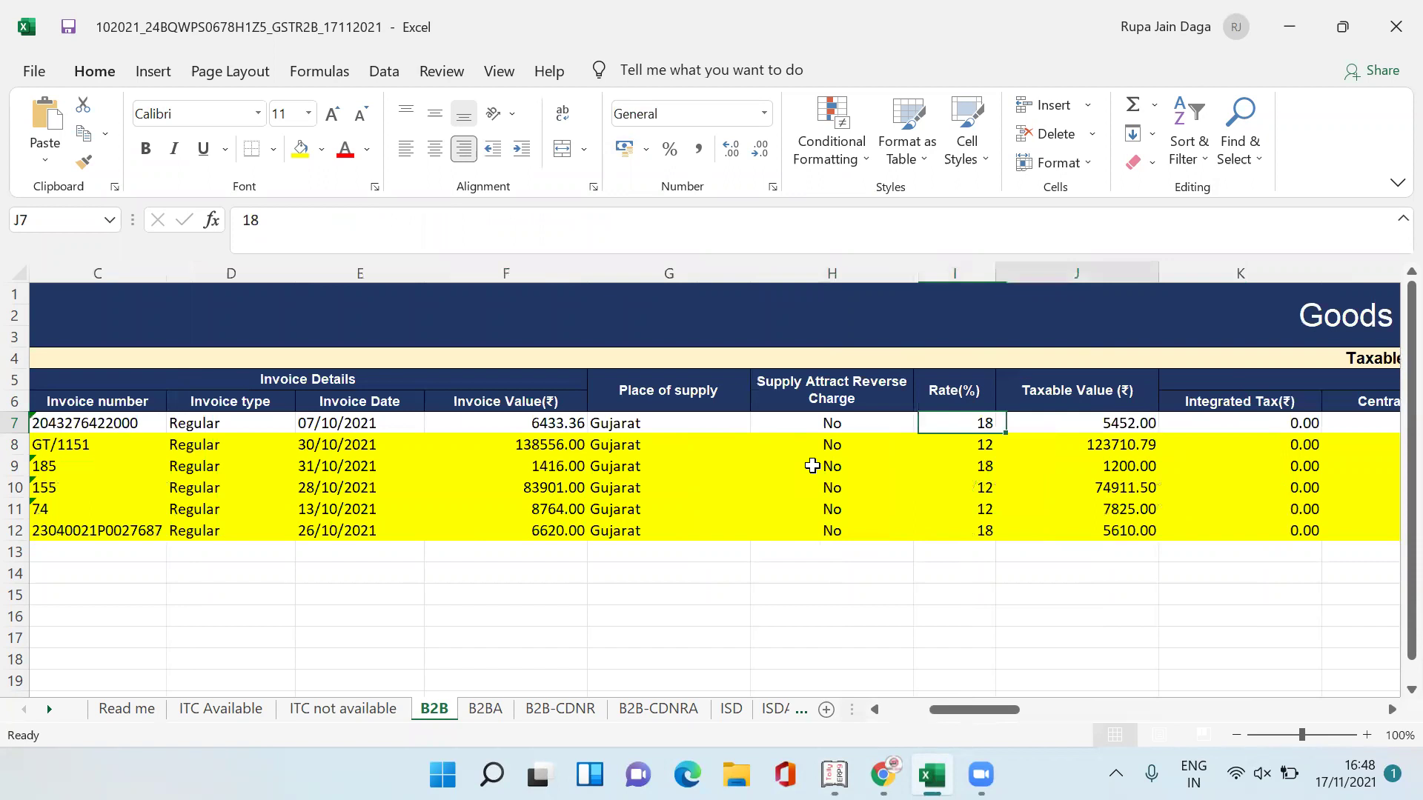
key(Right)
key(Left)
key(Left)
key(Left)
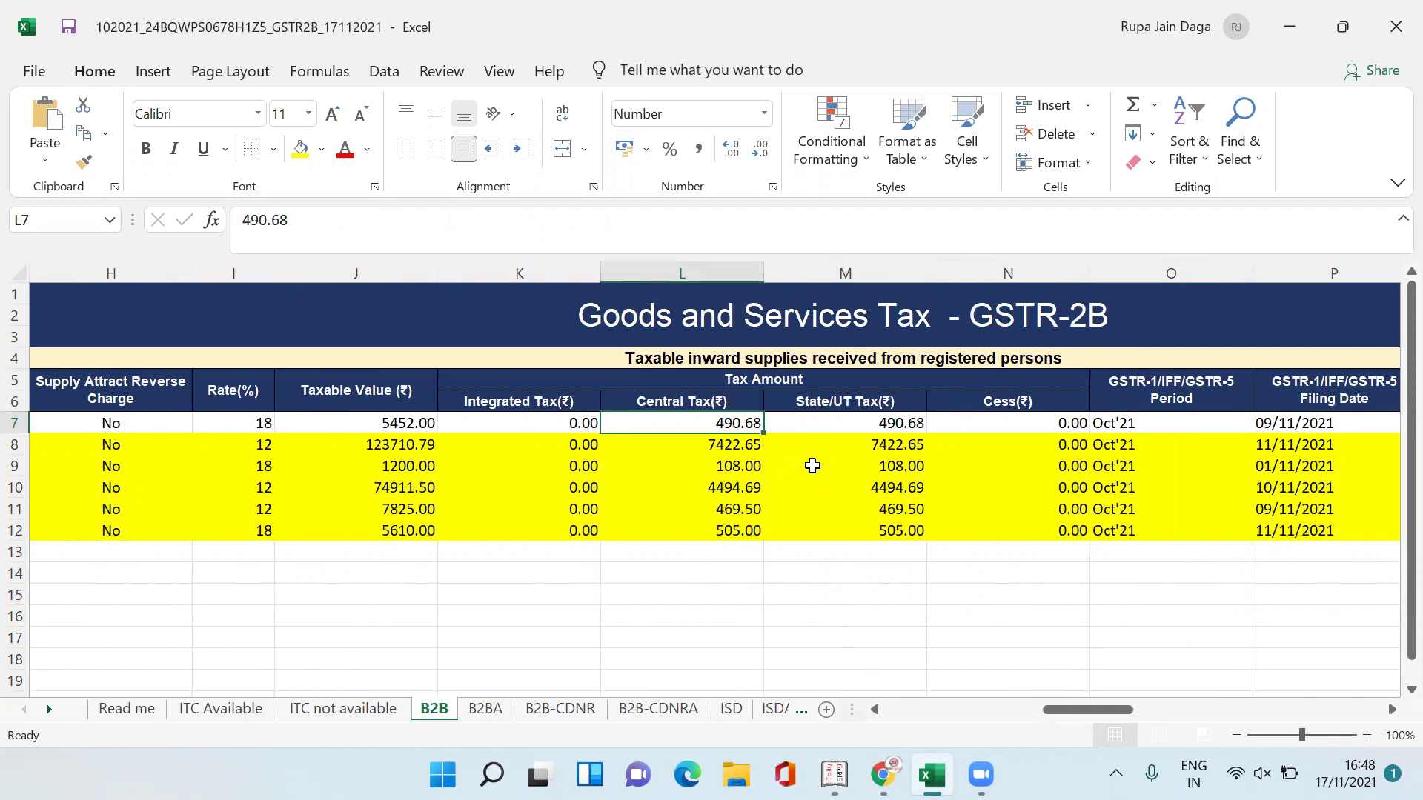
key(Left)
key(Left)
key(Left)
key(Left)
key(Left)
key(Left)
key(Left)
key(Left)
key(Left)
key(Left)
key(Left)
key(Right)
key(Right)
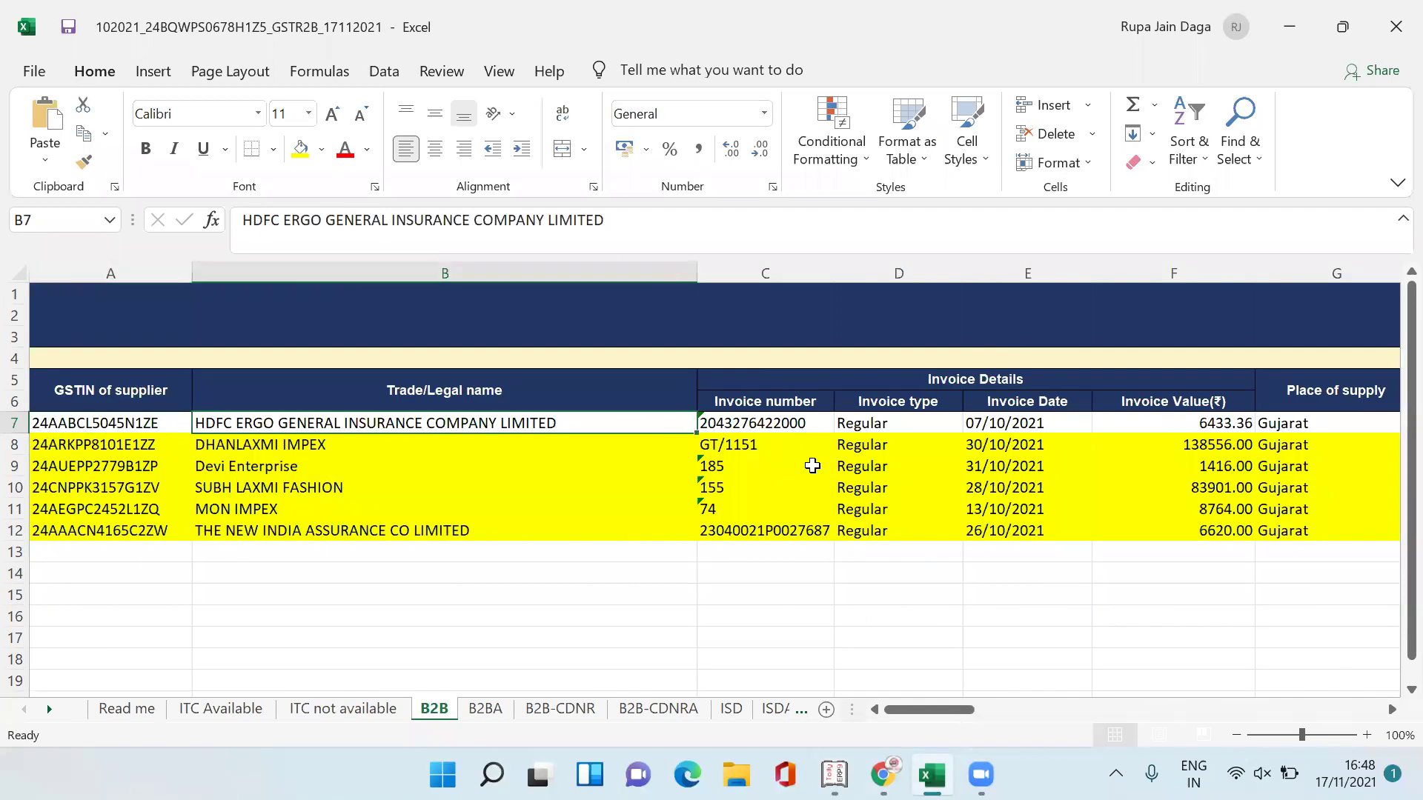
key(Right)
key(Right)
key(Right)
key(Right)
key(Right)
key(Right)
key(Right)
key(Right)
key(Right)
key(Right)
key(Right)
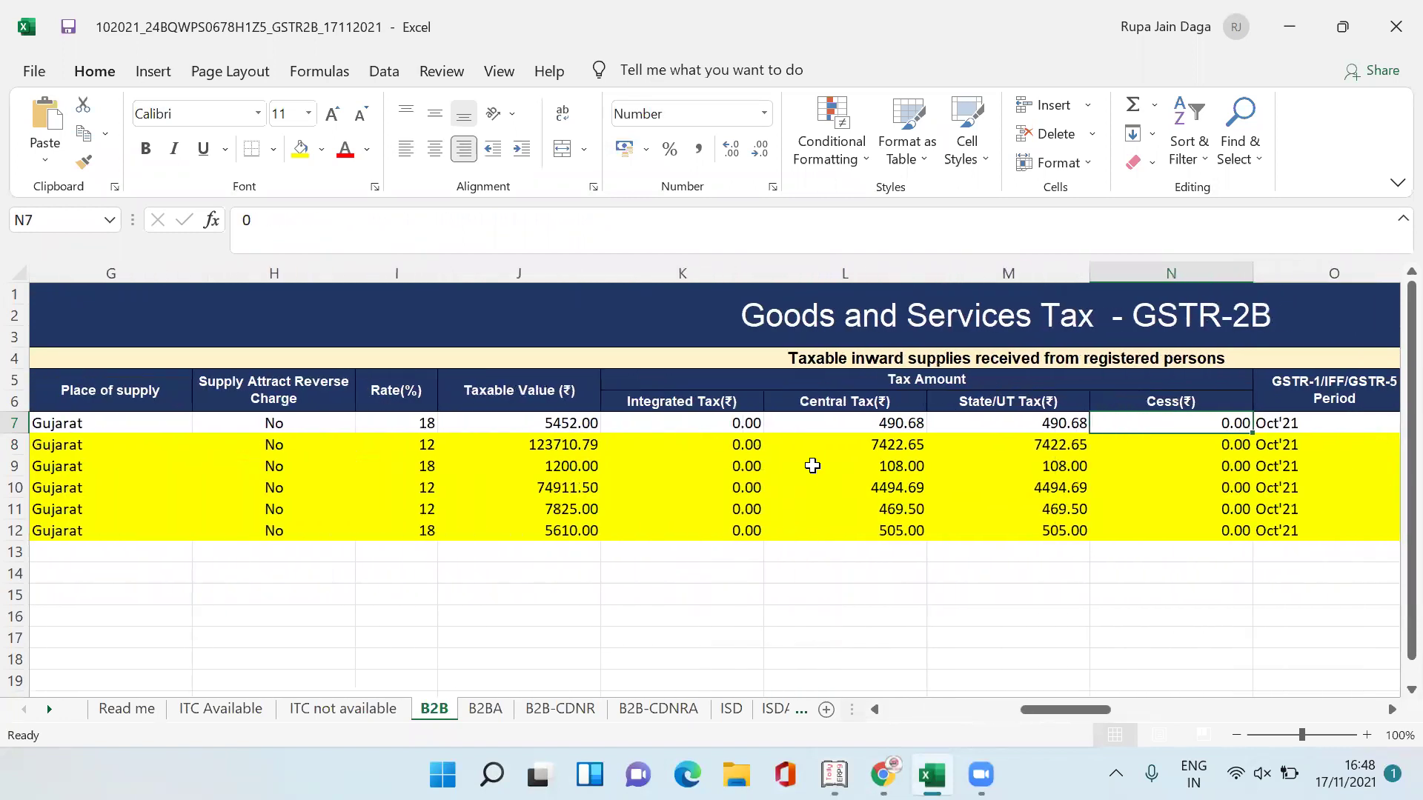
Select the central tax amounts of all the yellow-highlighted invoices to check their sum
key(Left)
key(Left)
key(alt)
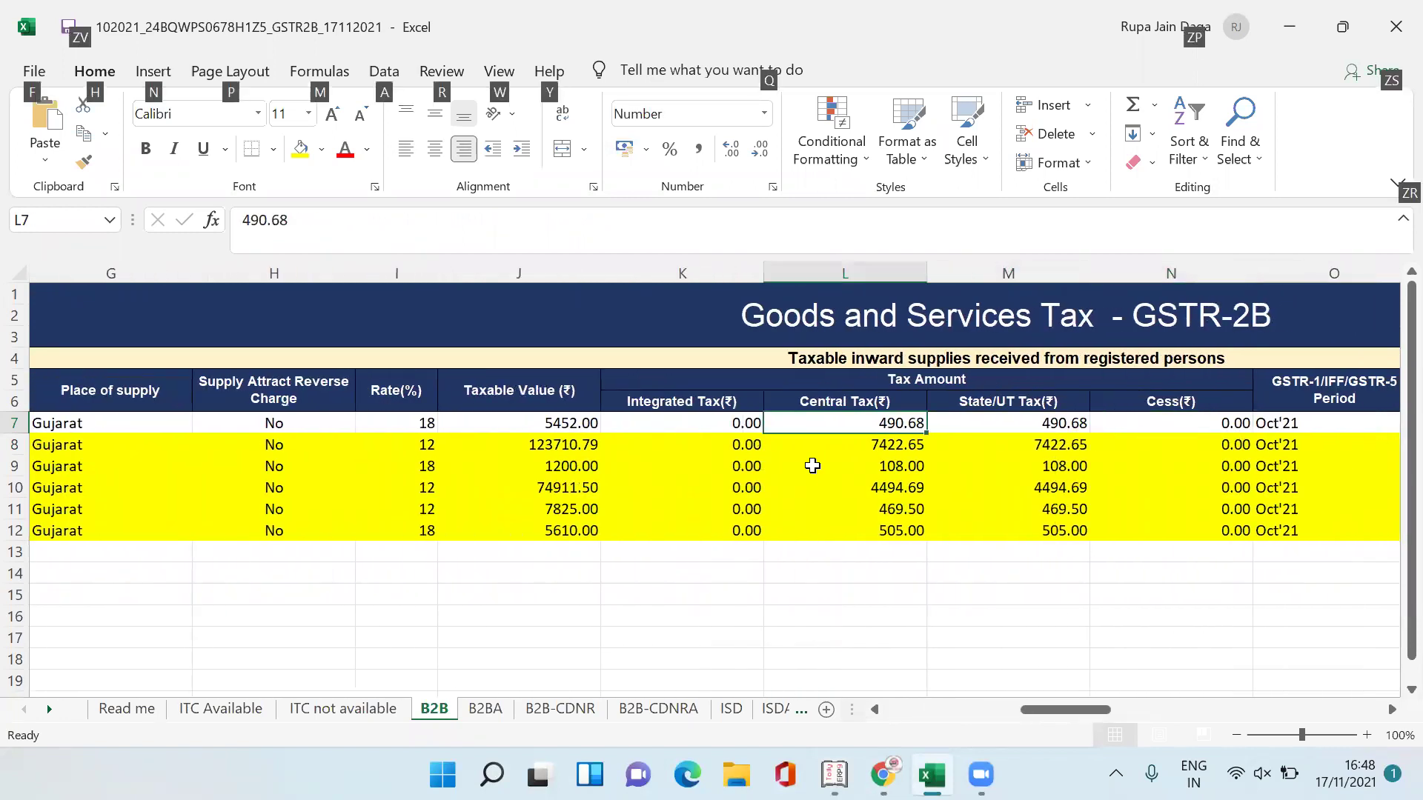
key(alt)
key(Down)
key(shift+Down)
key(shift+Down)
key(shift+Down)
key(shift+Down)
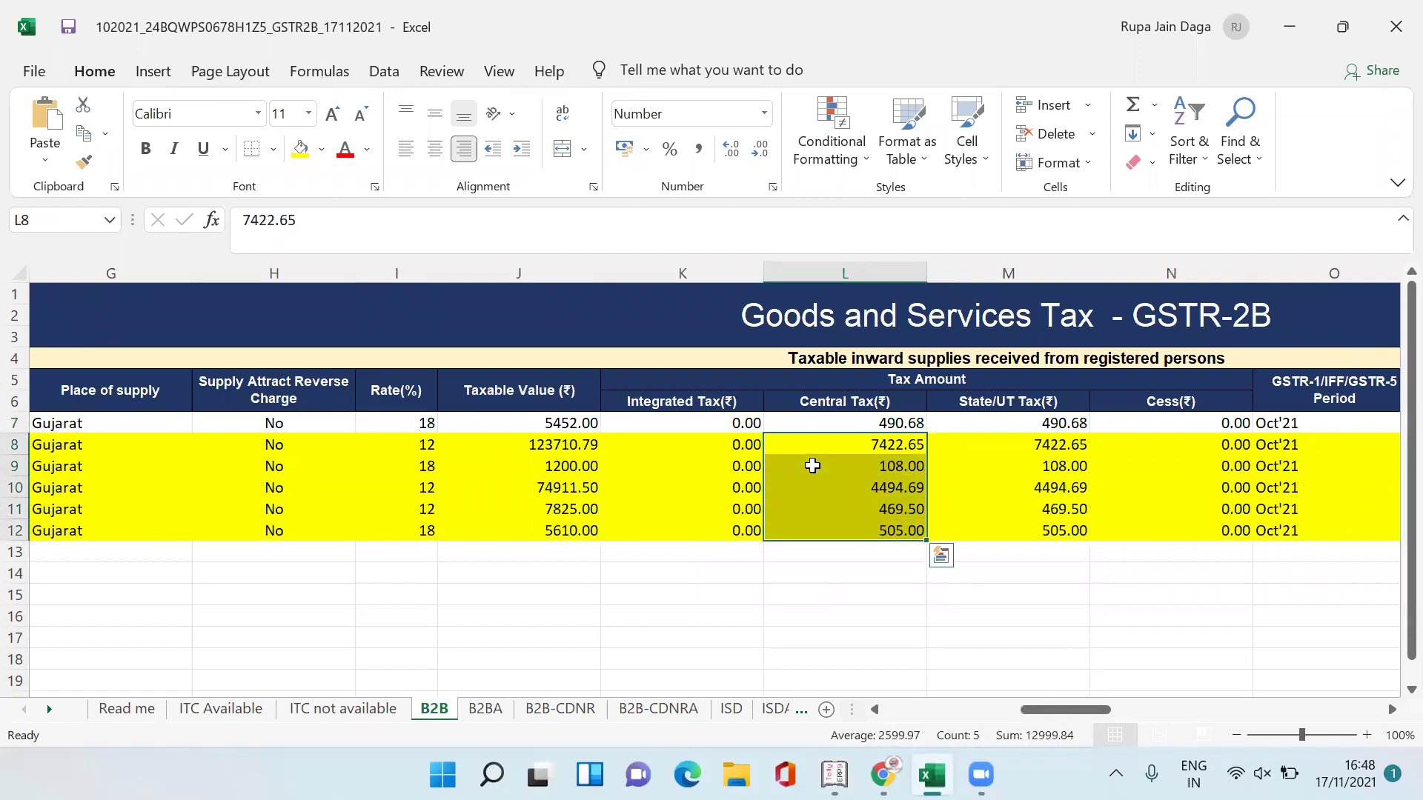
Switch to the GST portal in Chrome and set the All other ITC central and state tax to 12,999.84 each
key(alt+Tab)
key(Tab)
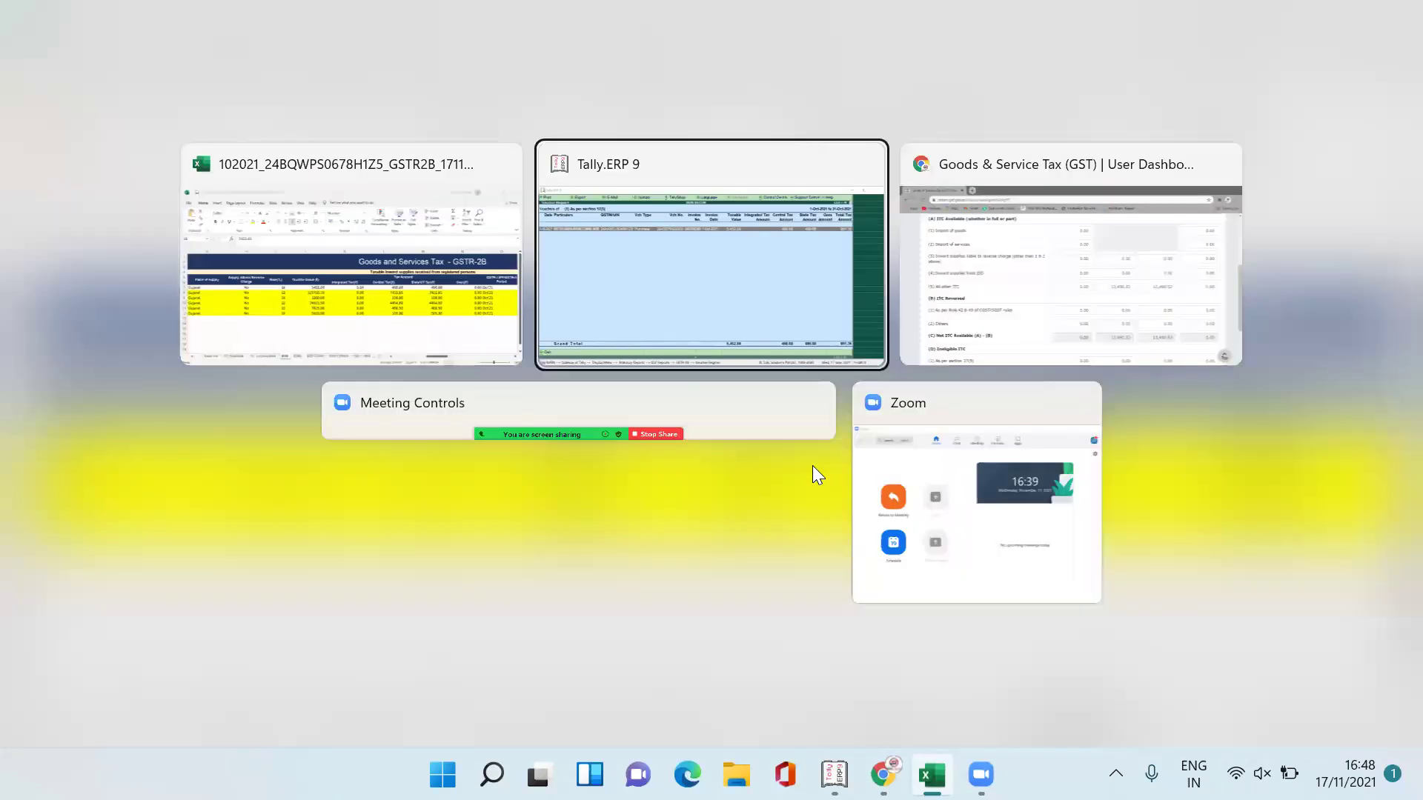
drag(877, 417, 994, 416)
text(12999.)
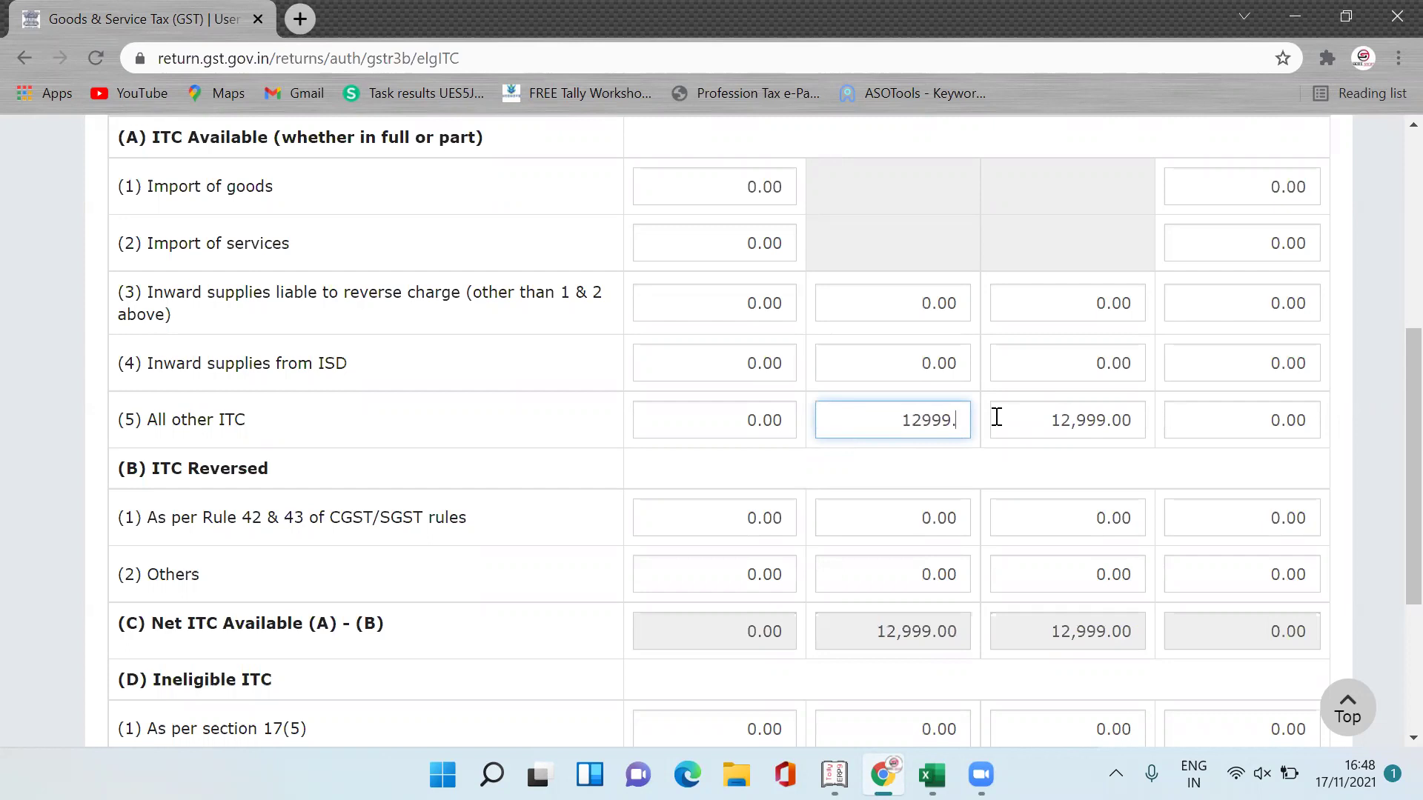
text(84)
click(923, 494)
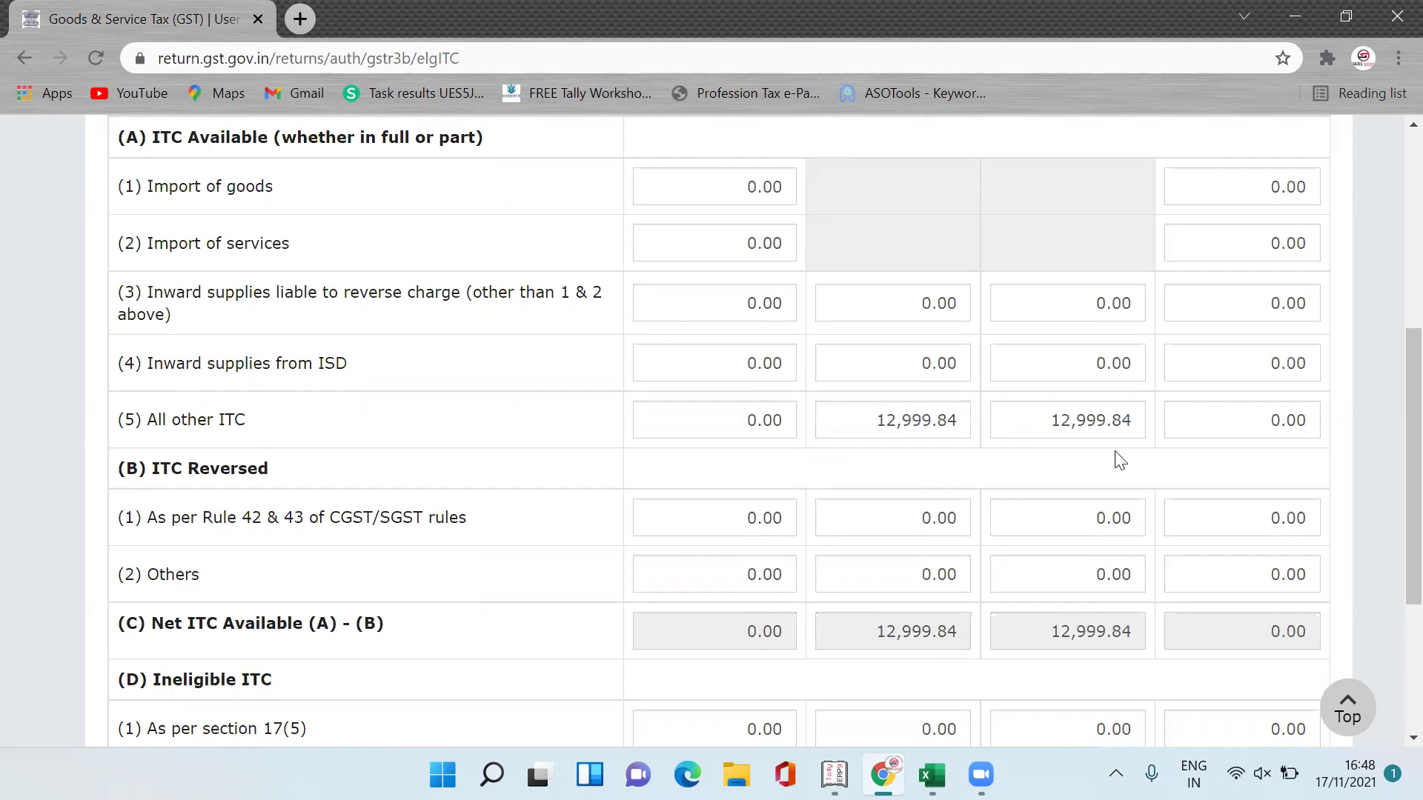
Set the ineligible ITC as per section 17(5) to 490.68 each for central and state tax, using the Excel figure
scroll(1388, 467, down, 4)
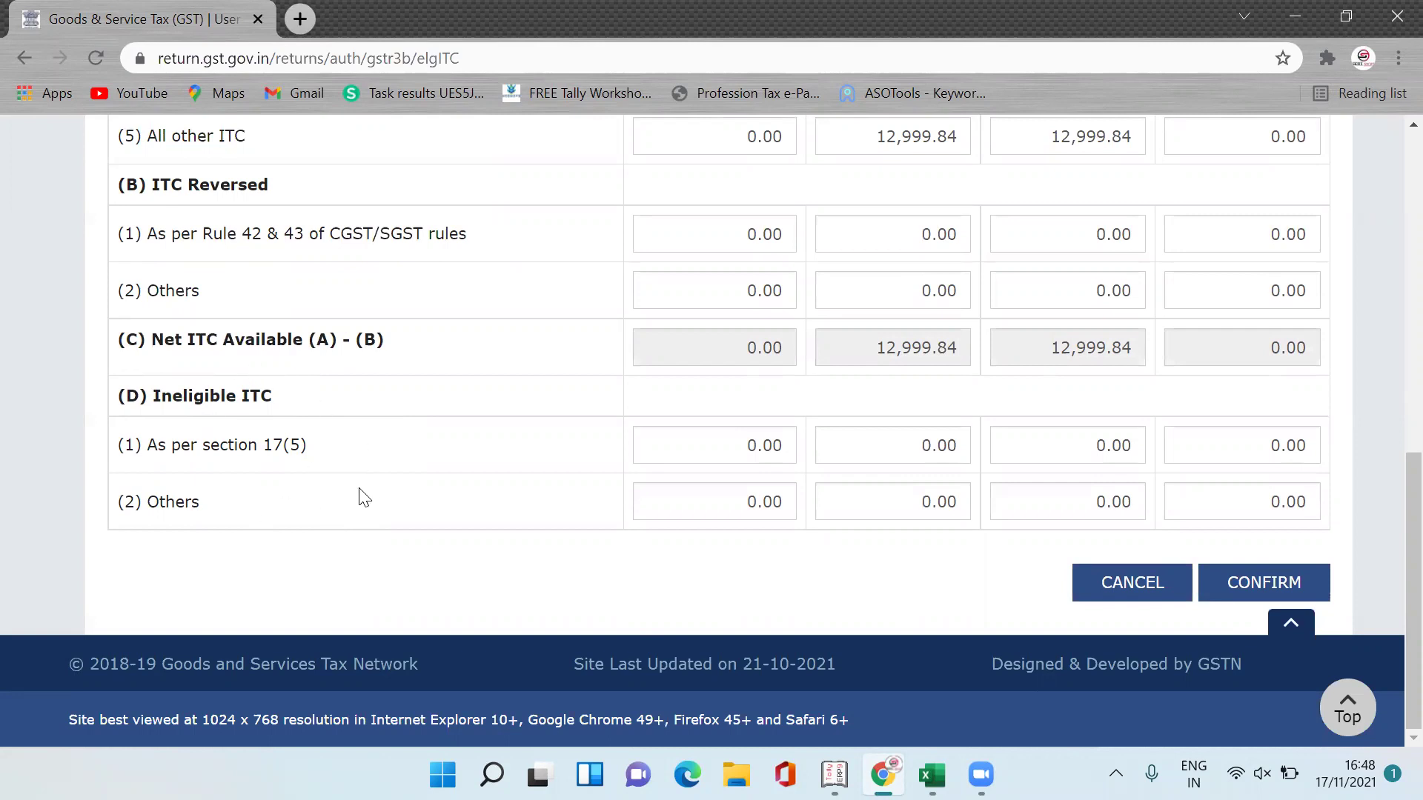
key(alt+Tab)
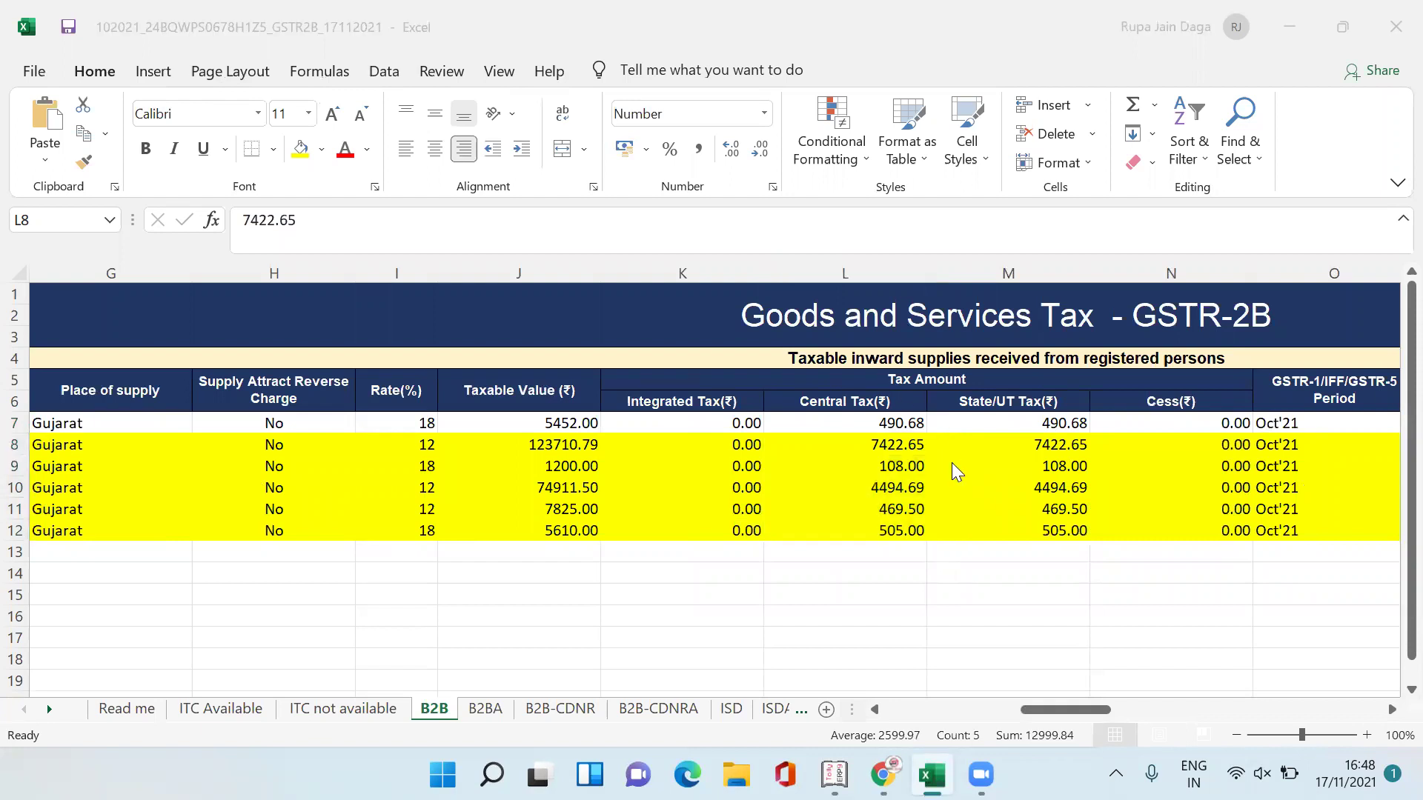
key(alt+Tab)
click(906, 491)
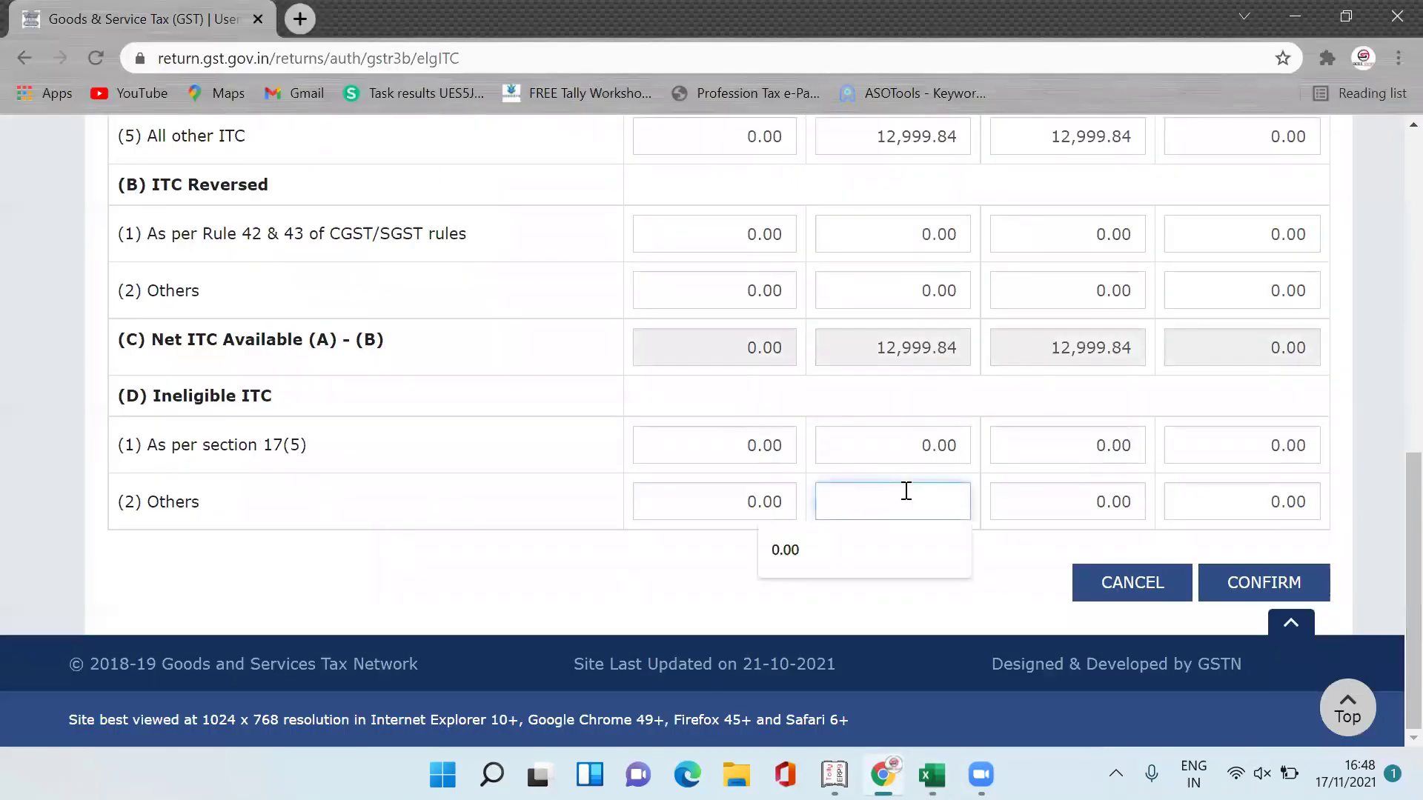
text(4)
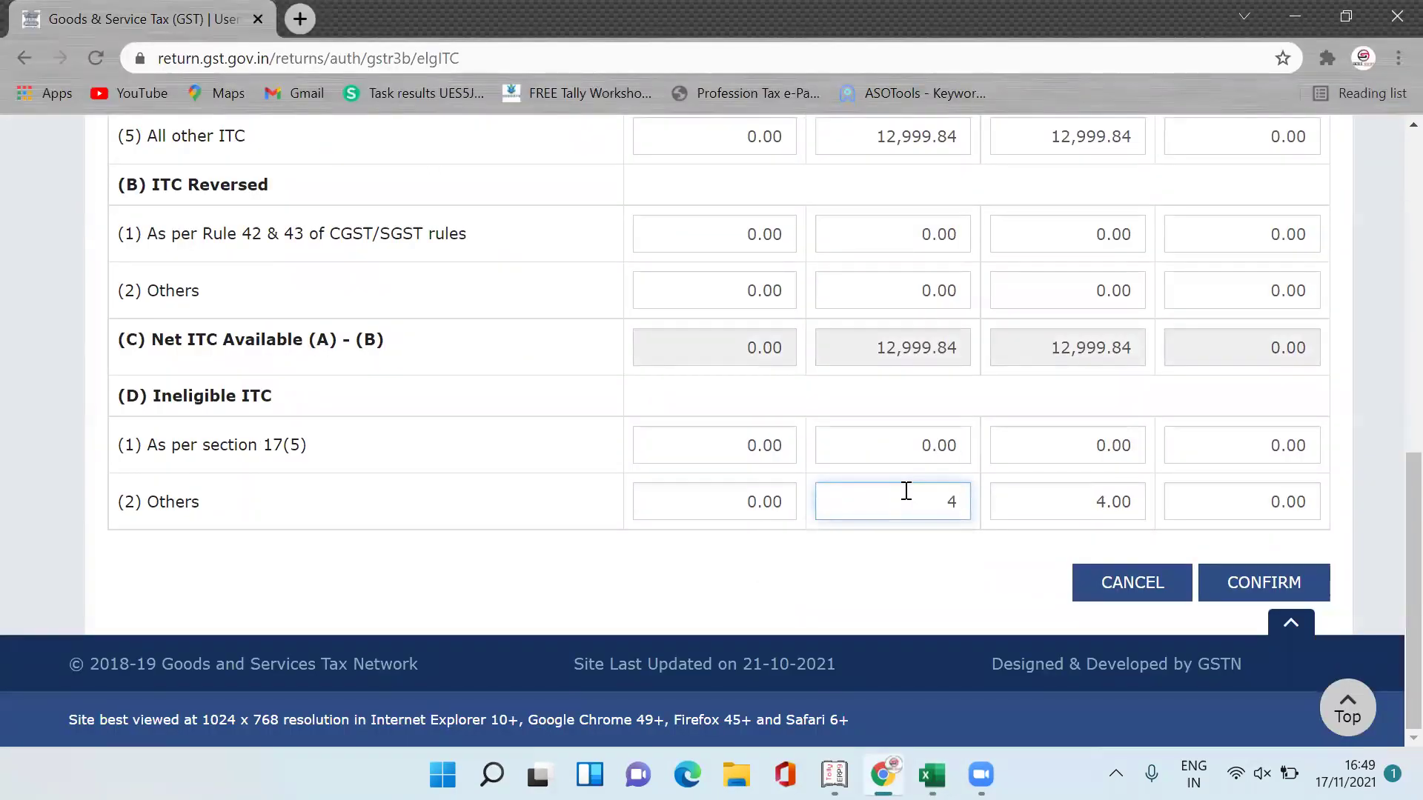
click(921, 434)
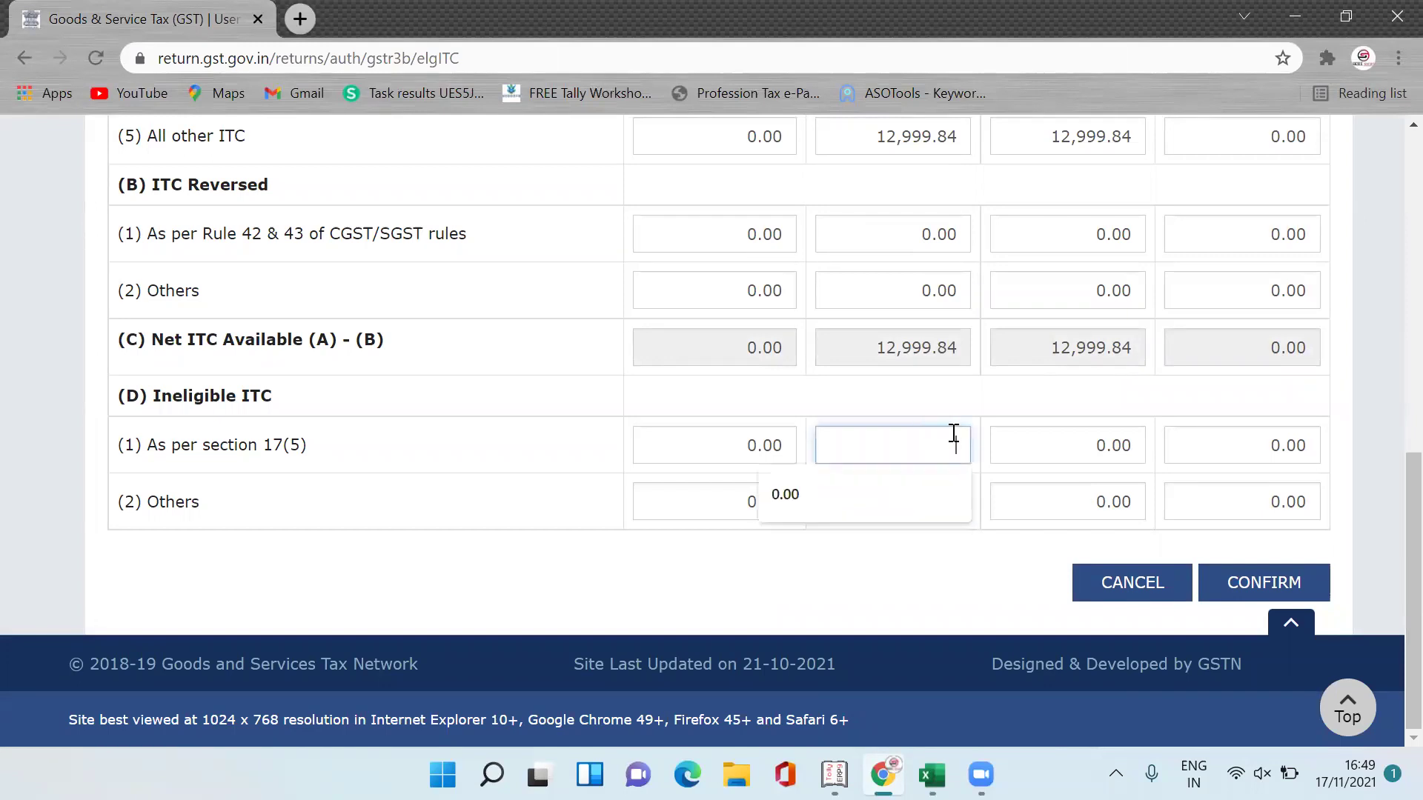
text(490)
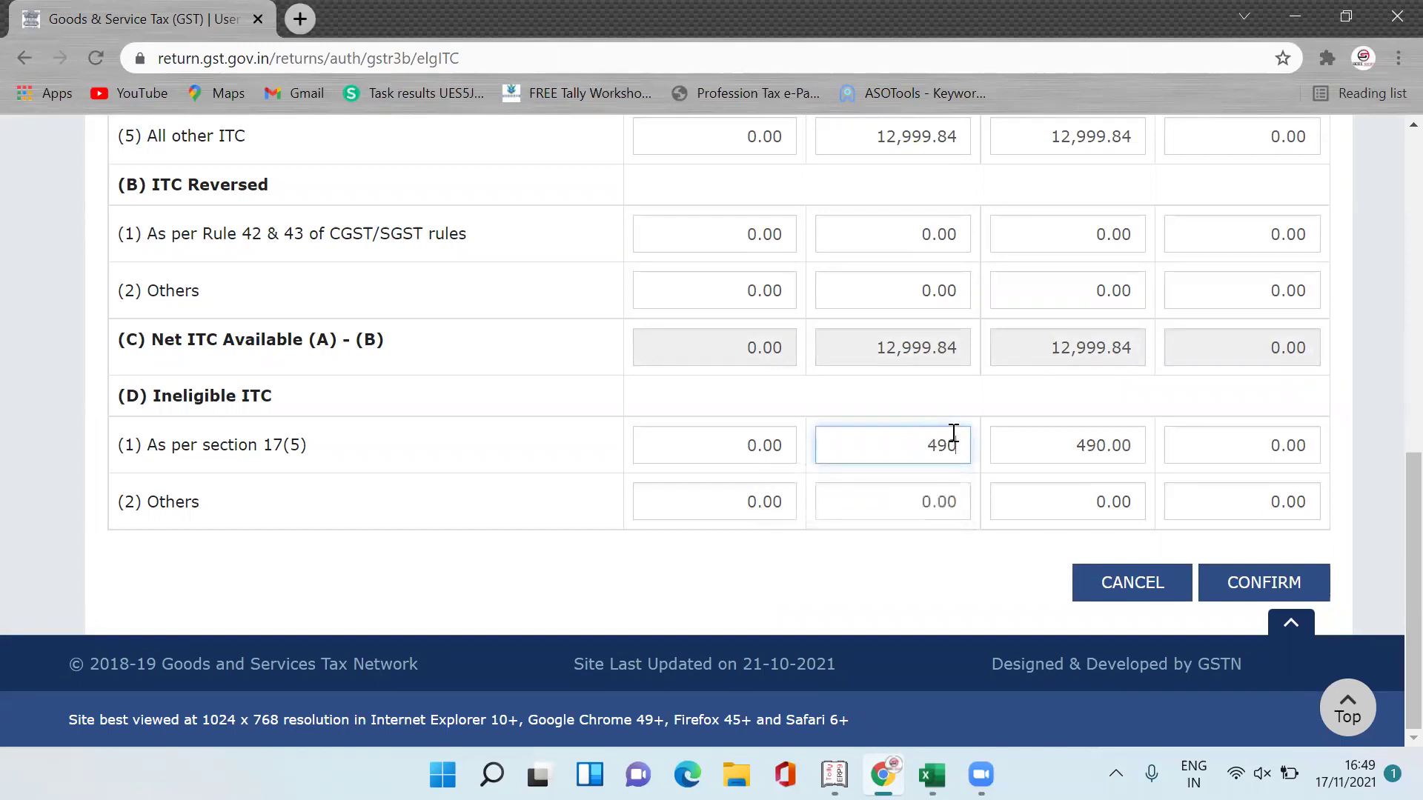
key(alt+Tab)
key(alt+Tab)
key(BackSpace)
key(BackSpace)
text(68)
click(1012, 602)
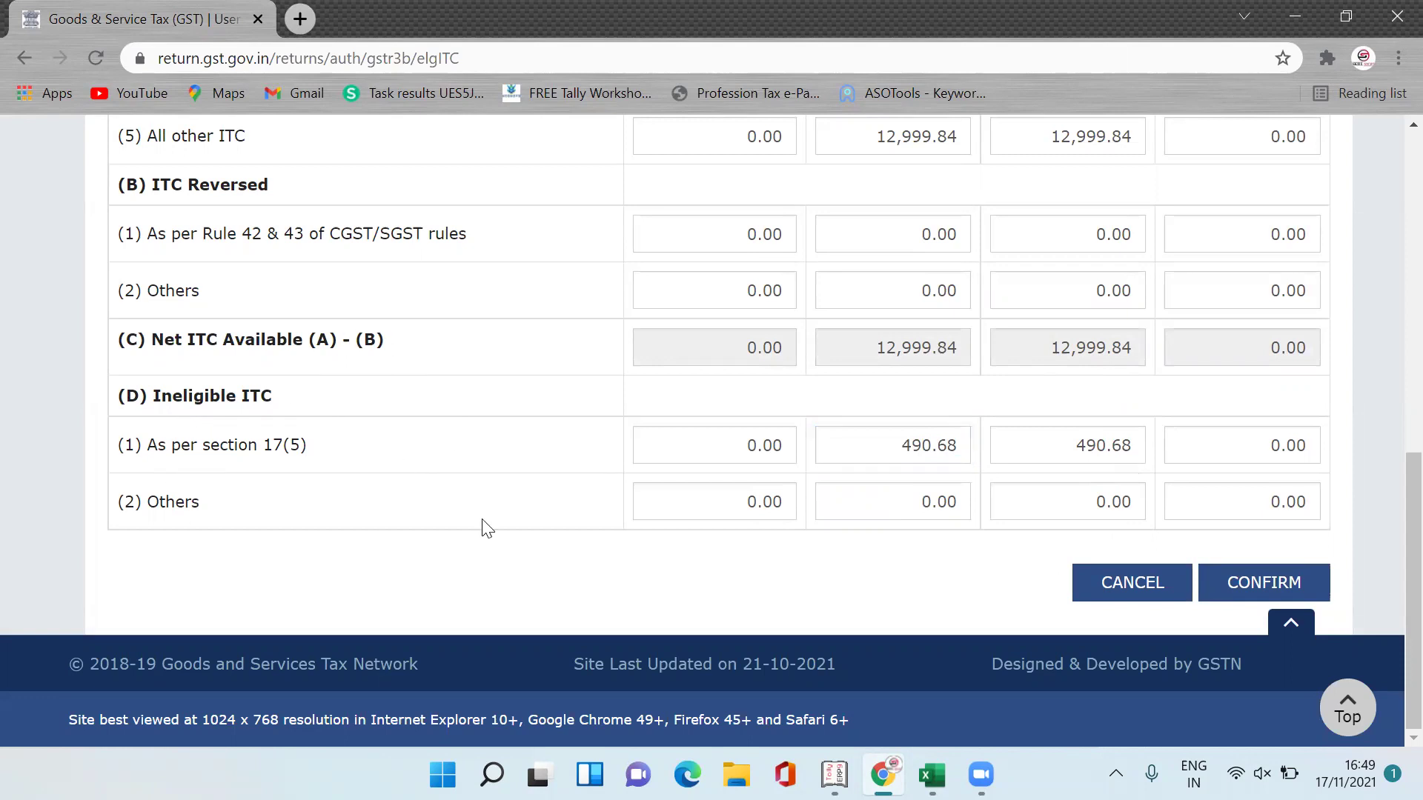
scroll(1387, 501, up, 5)
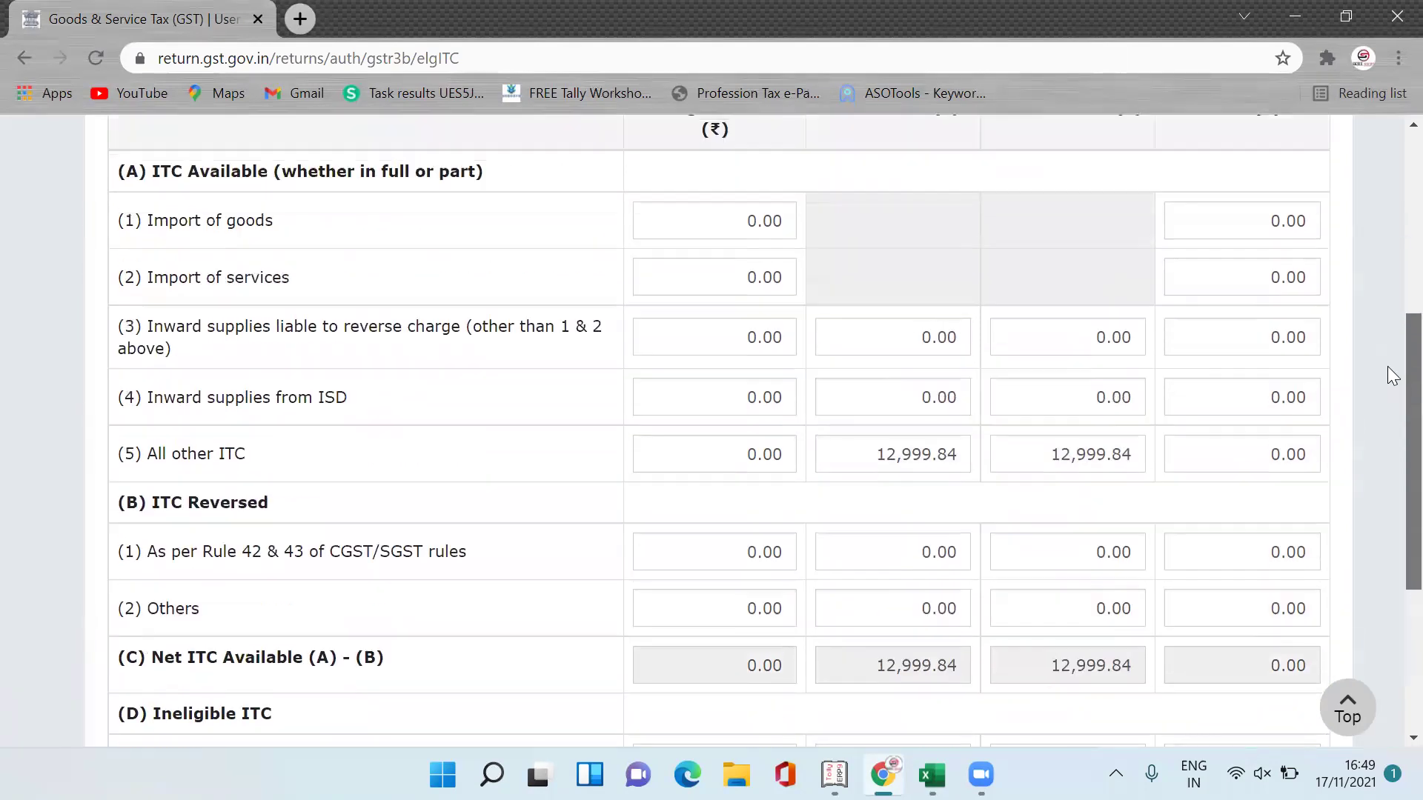
Confirm the eligible ITC details and check the tax figures on the GSTR-3B summary tiles
scroll(1387, 355, down, 3)
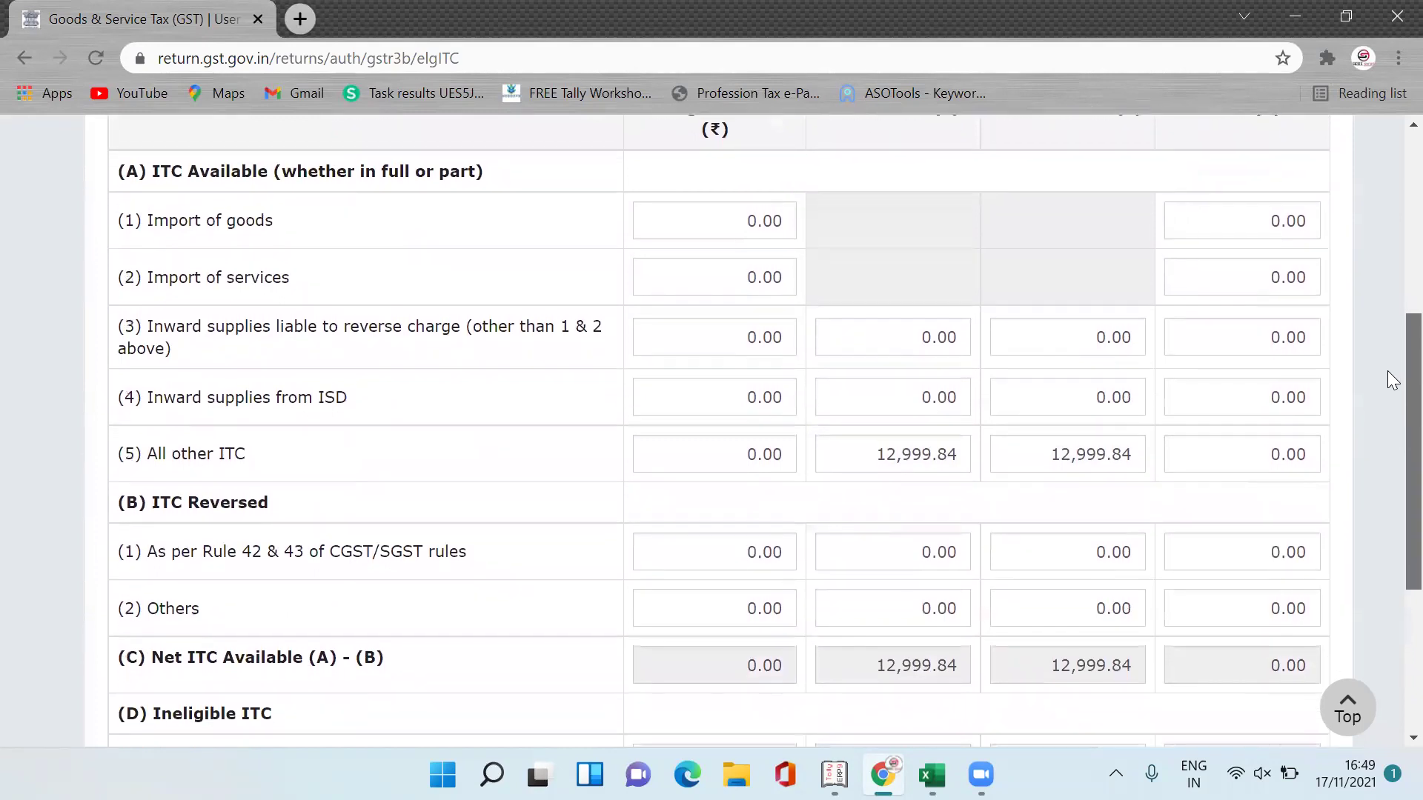
scroll(1391, 480, down, 2)
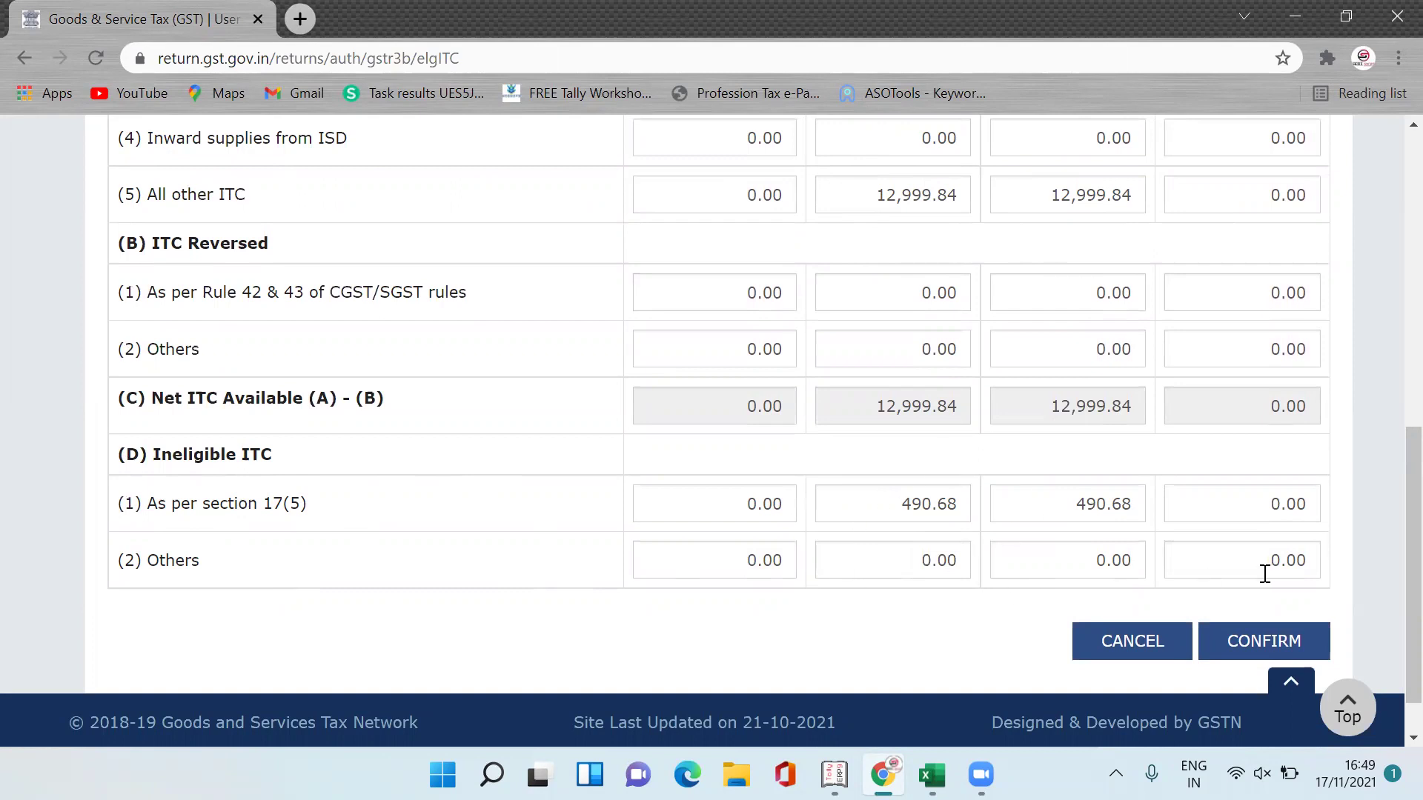
click(1255, 642)
scroll(1387, 237, down, 15)
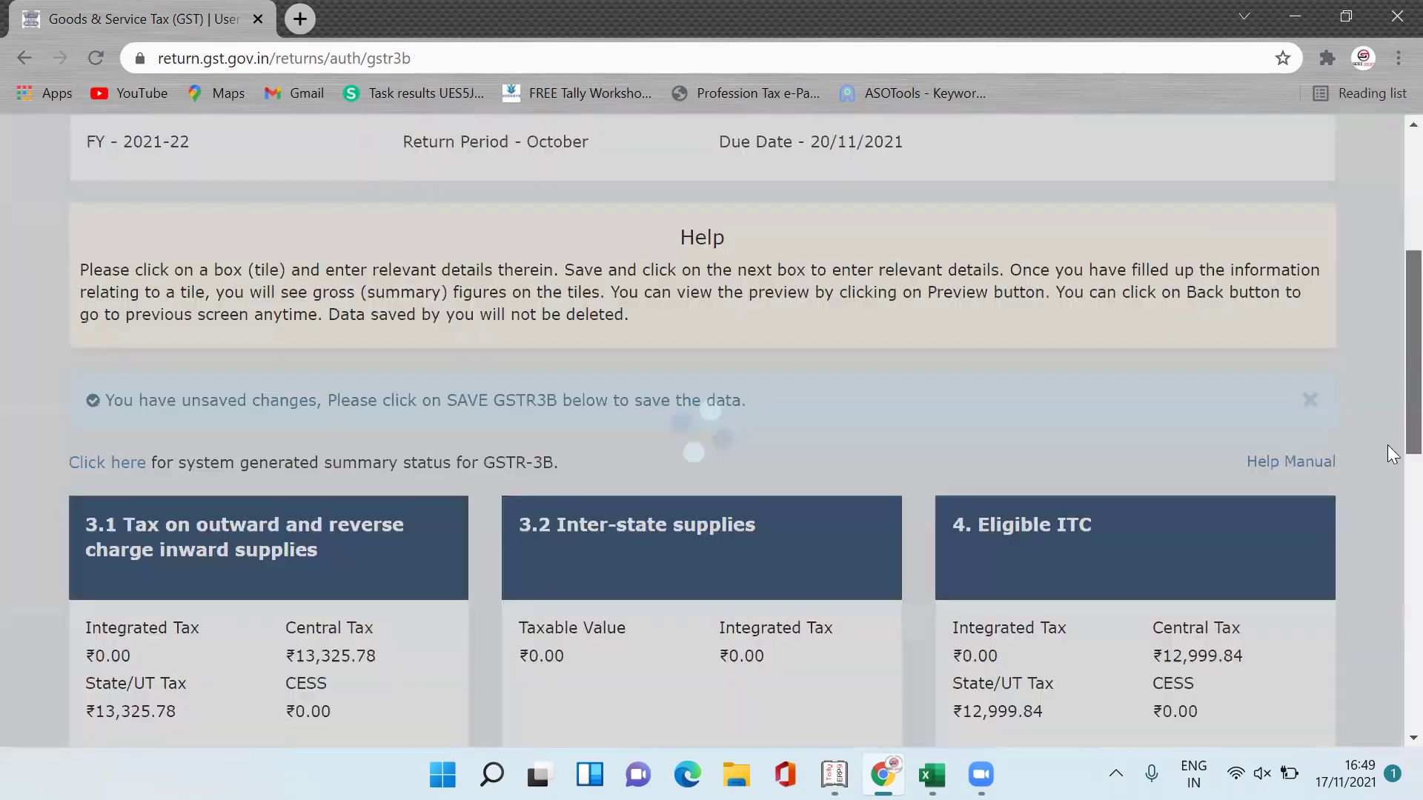
scroll(1387, 608, up, 8)
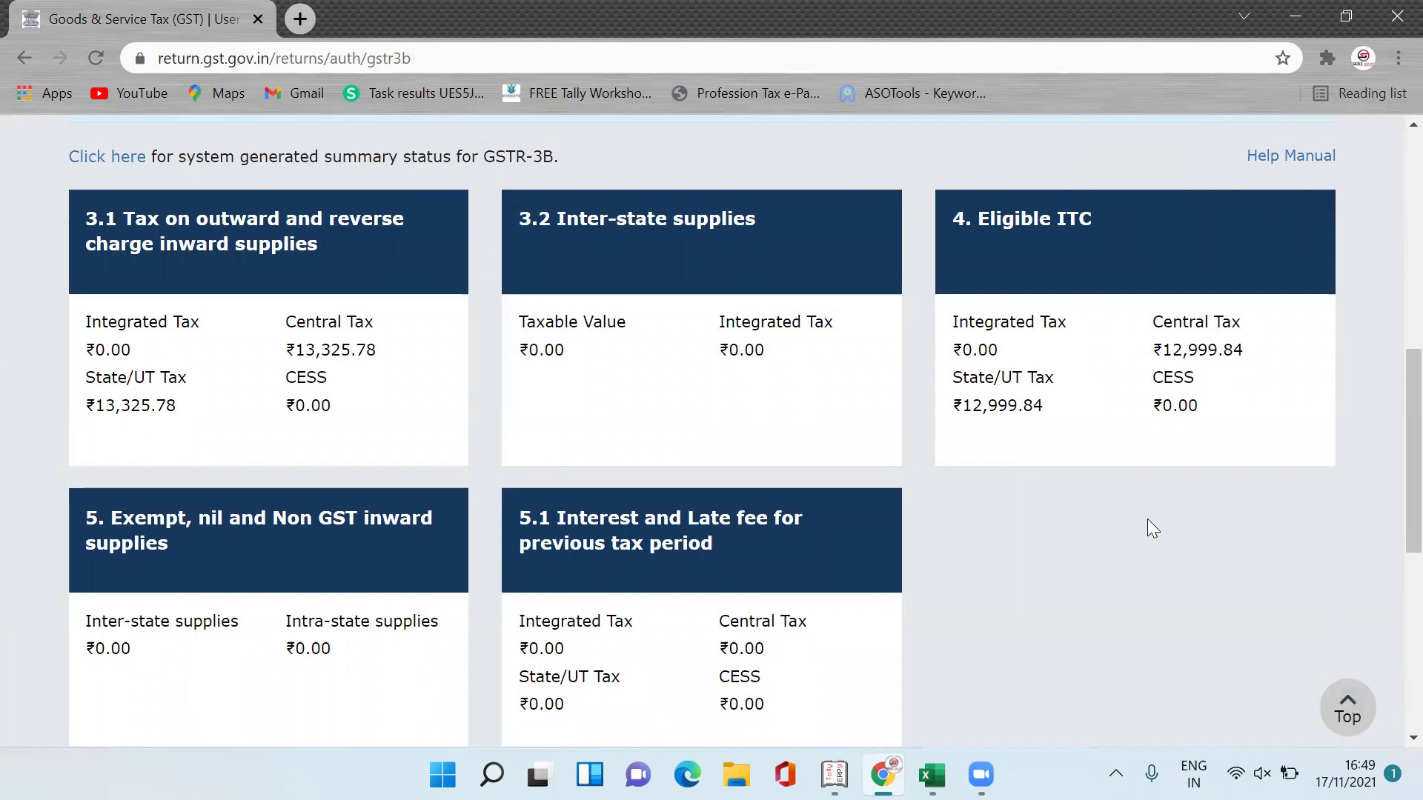
key(alt+Tab)
key(alt+Tab)
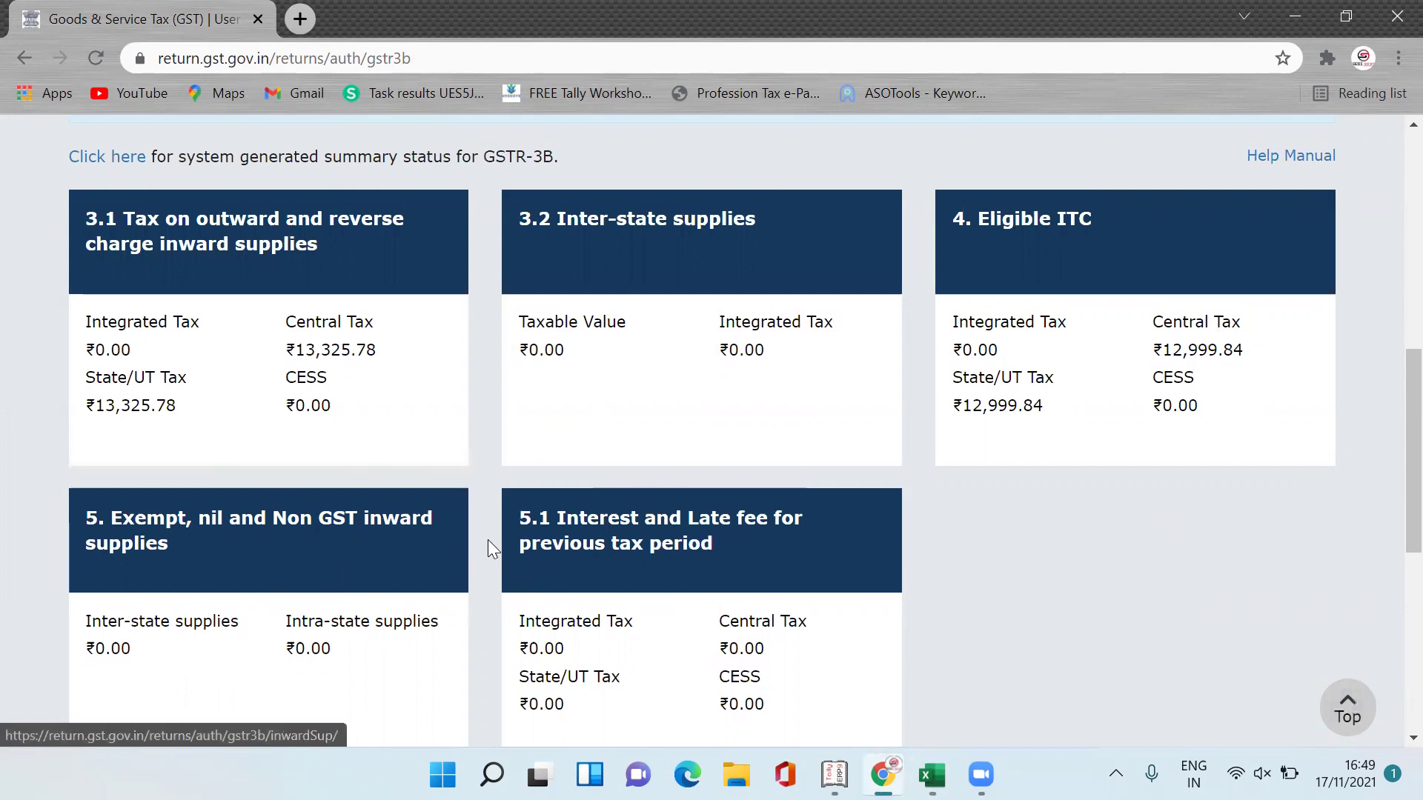
Save the GSTR-3B return, refresh its save status and dismiss the save notice
drag(1406, 415, 1392, 595)
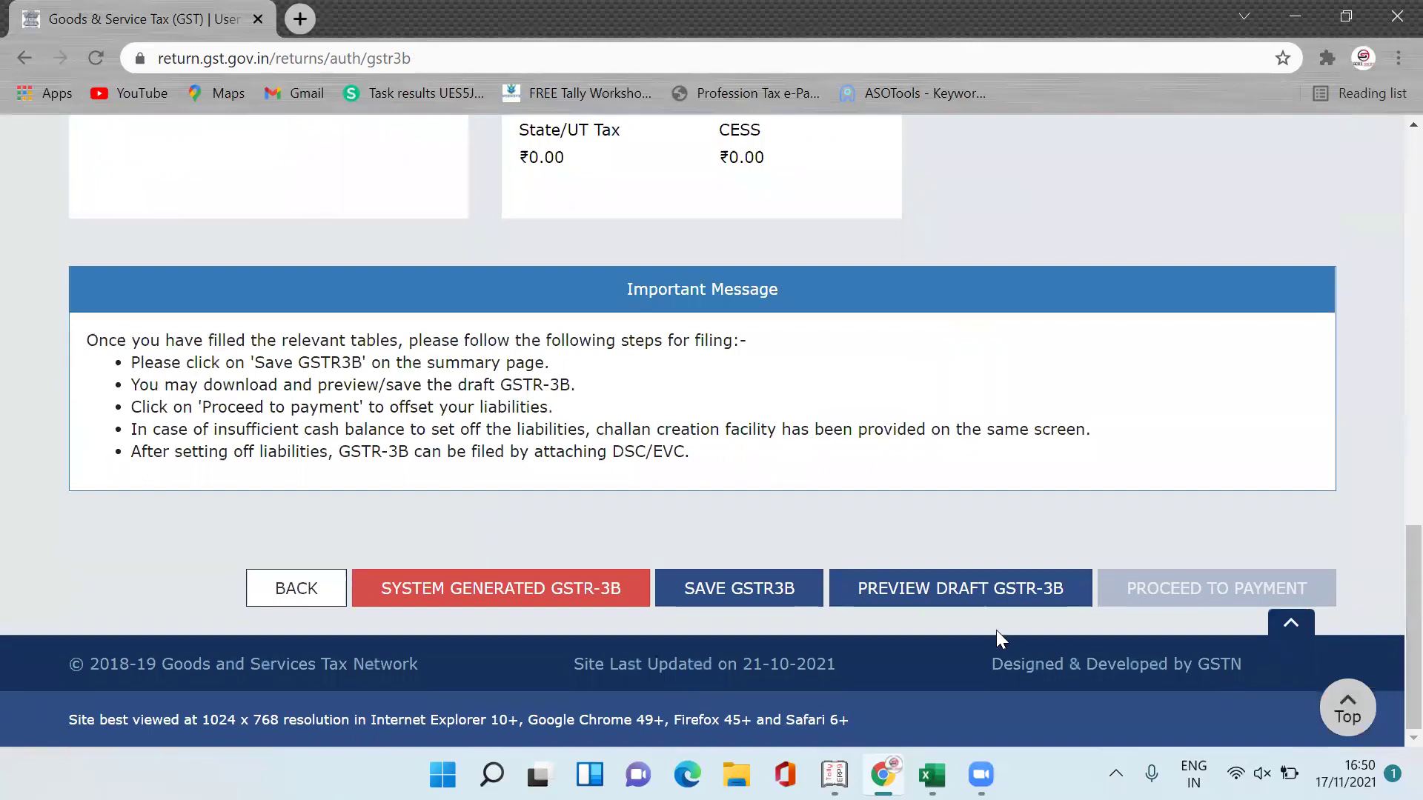
click(744, 589)
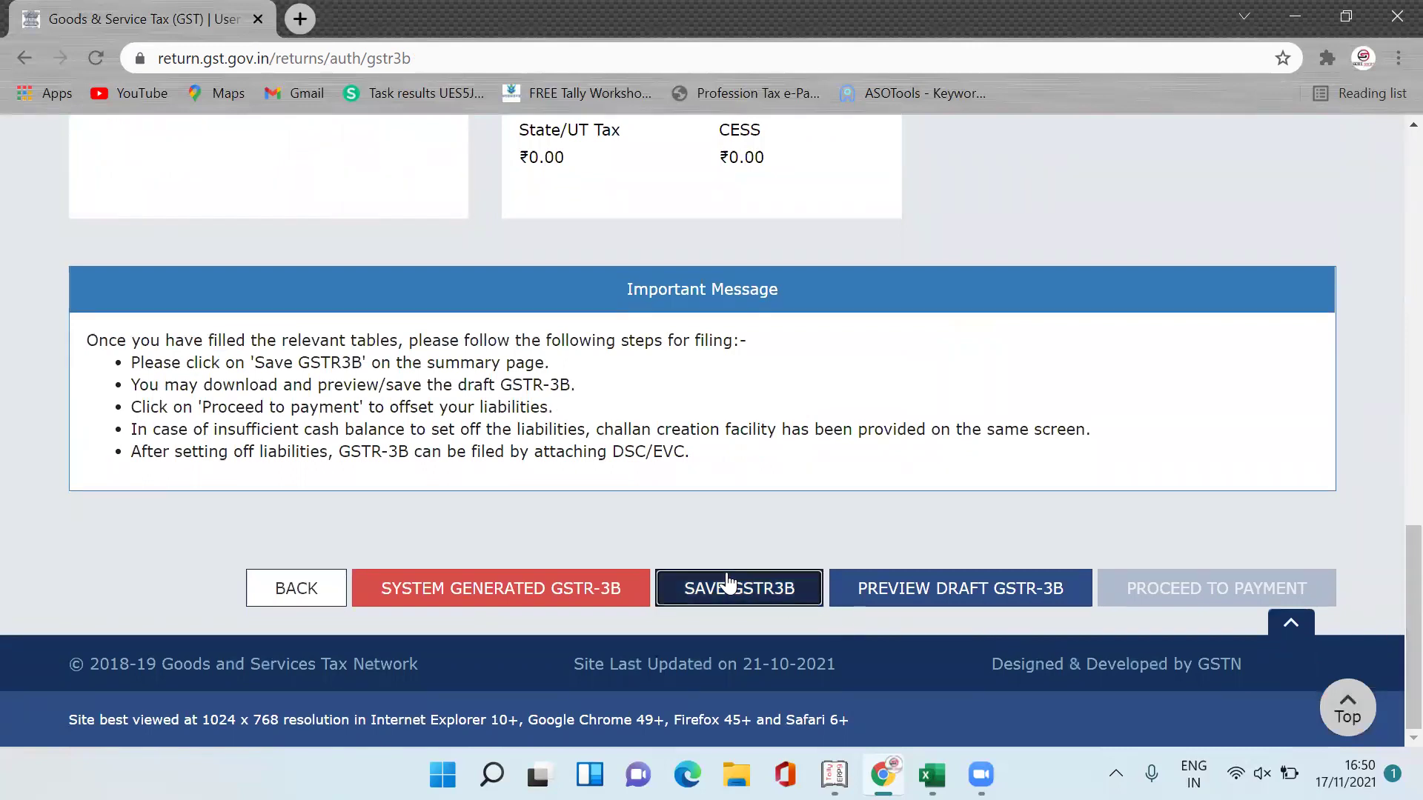
scroll(1388, 286, down, 3)
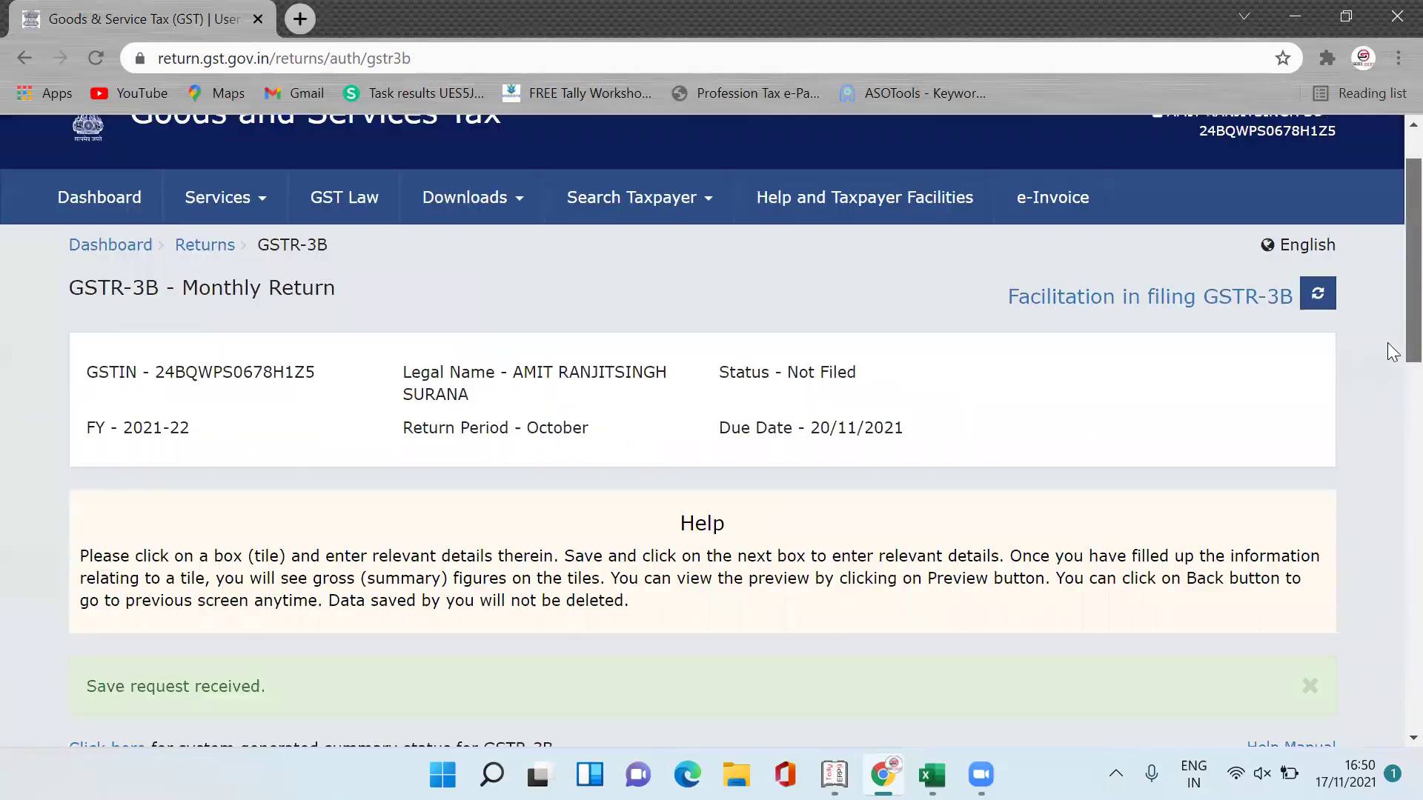
scroll(1393, 296, up, 1)
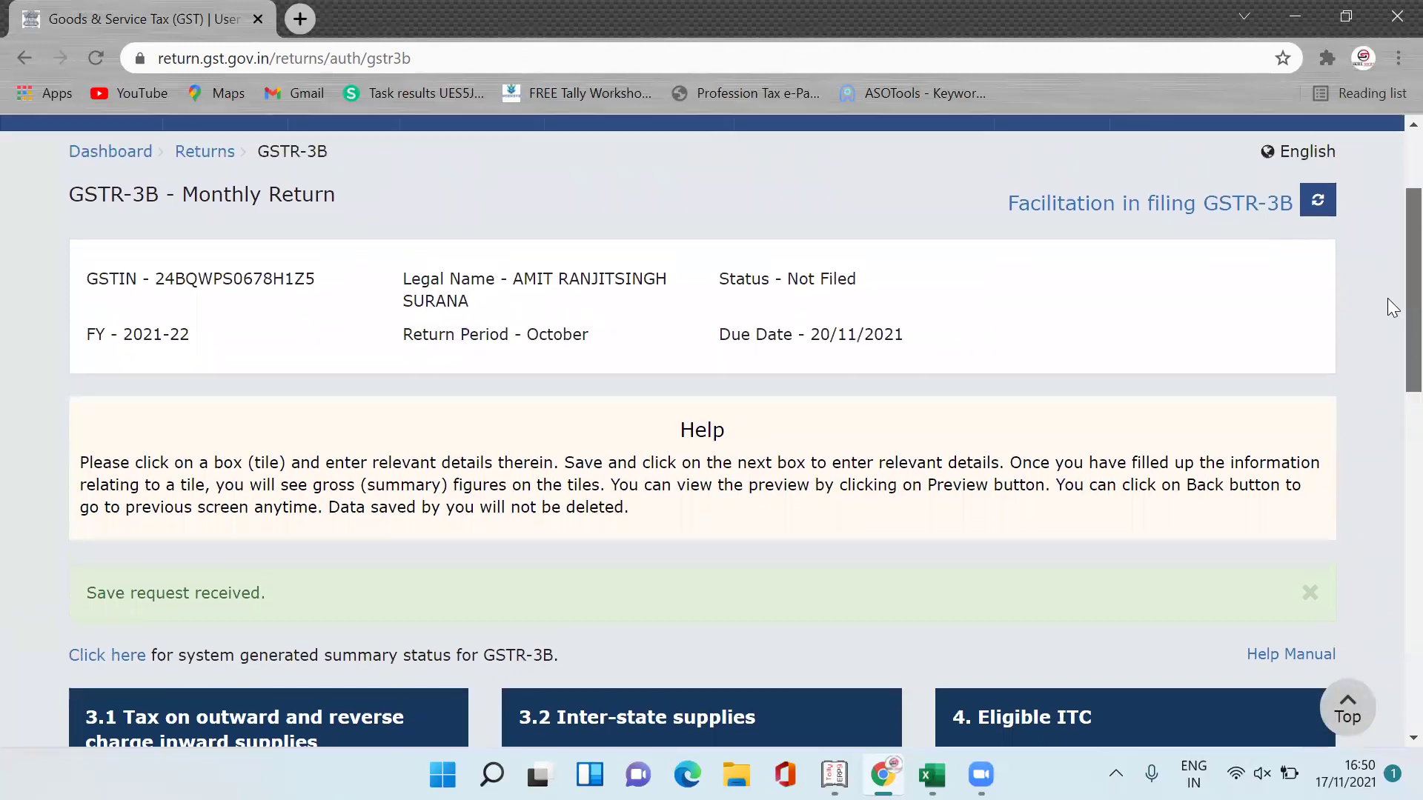
click(1317, 214)
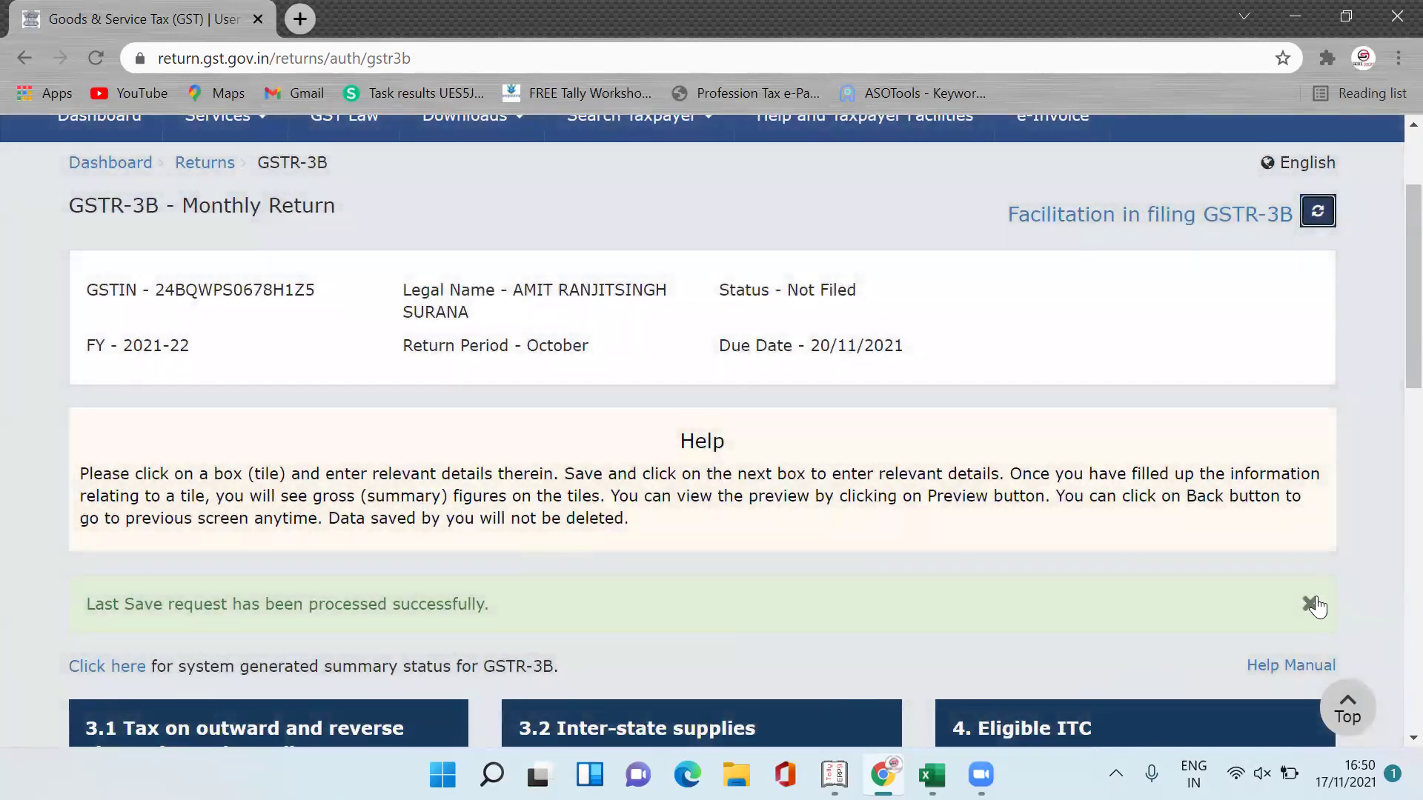
click(1310, 605)
Proceed from the saved GSTR-3B summary to the payment of tax
scroll(1387, 312, down, 15)
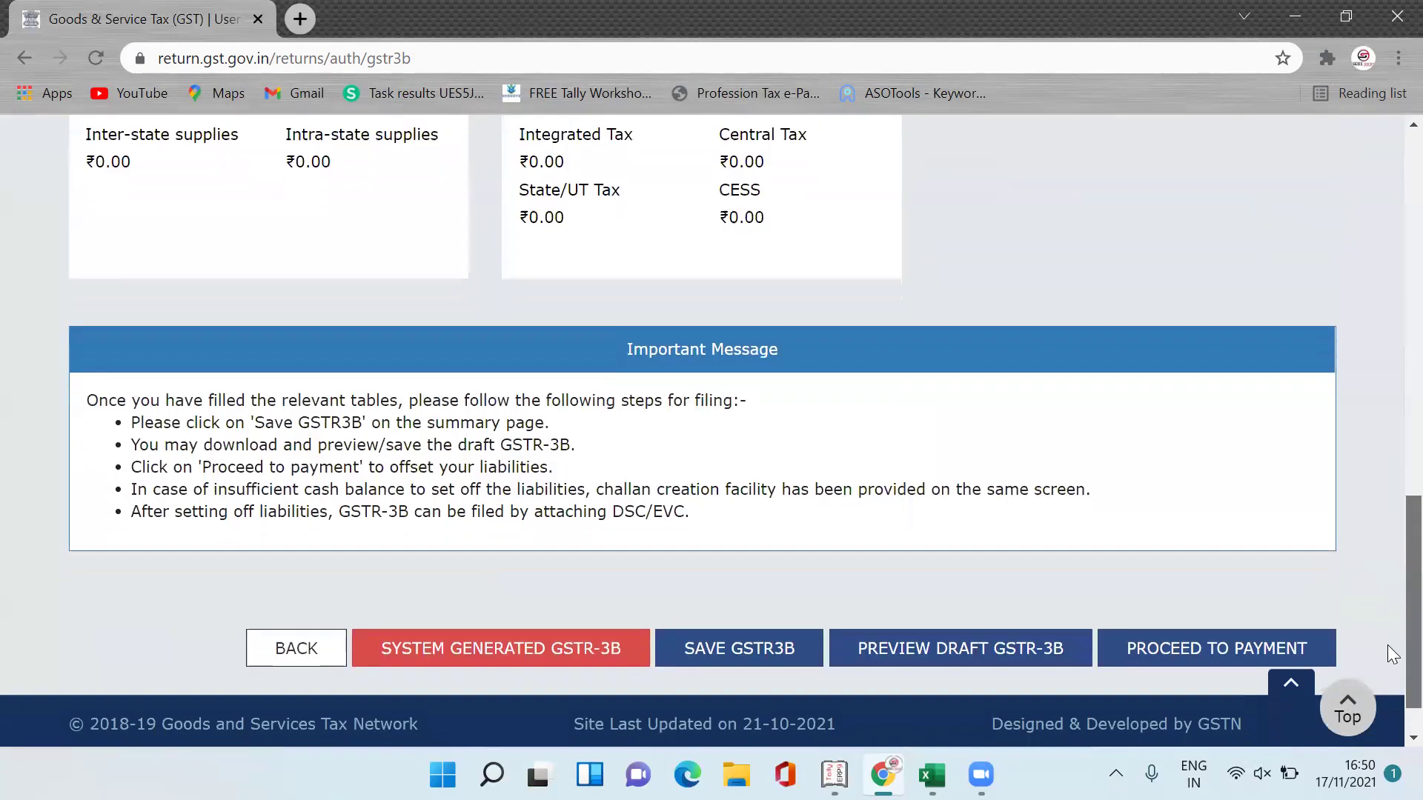
scroll(1391, 654, down, 1)
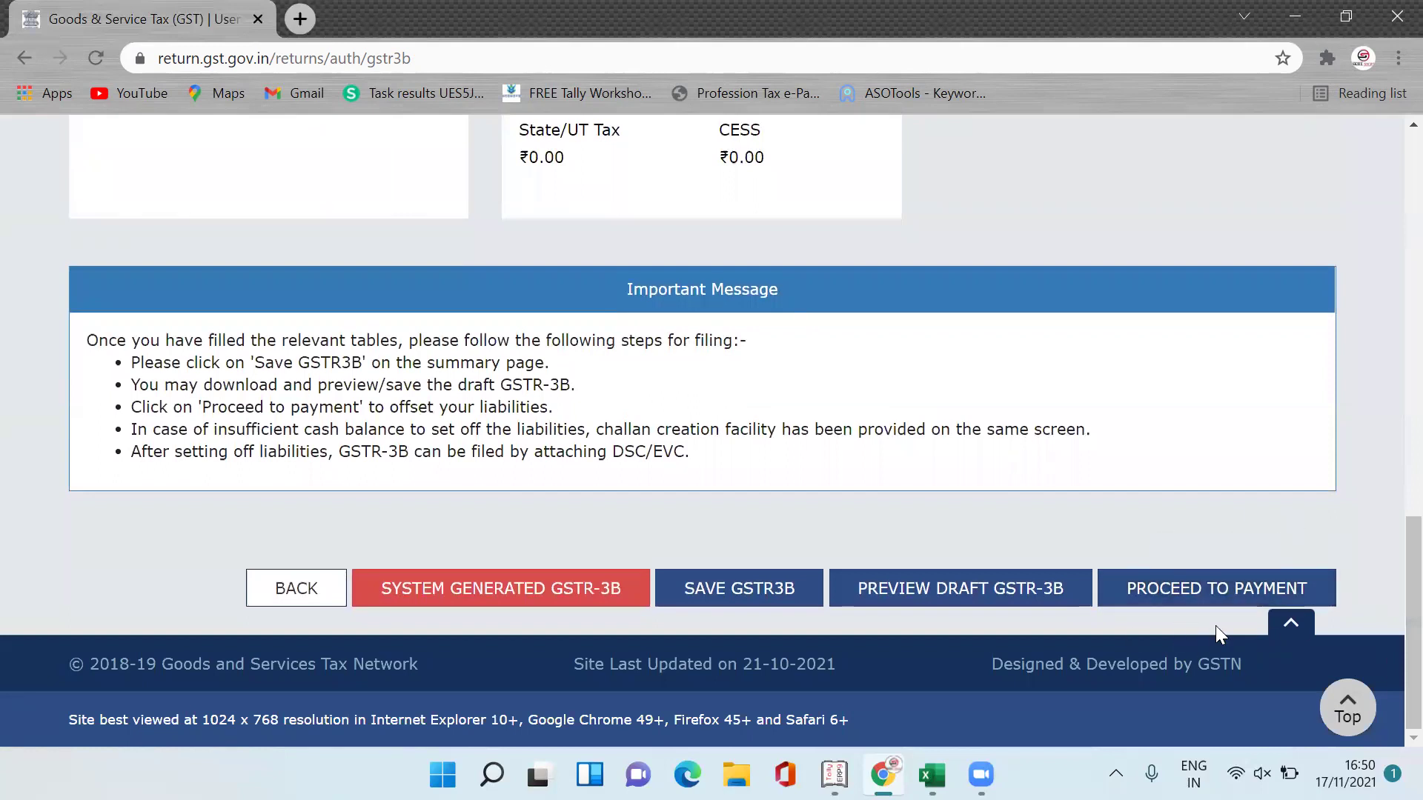
click(1232, 587)
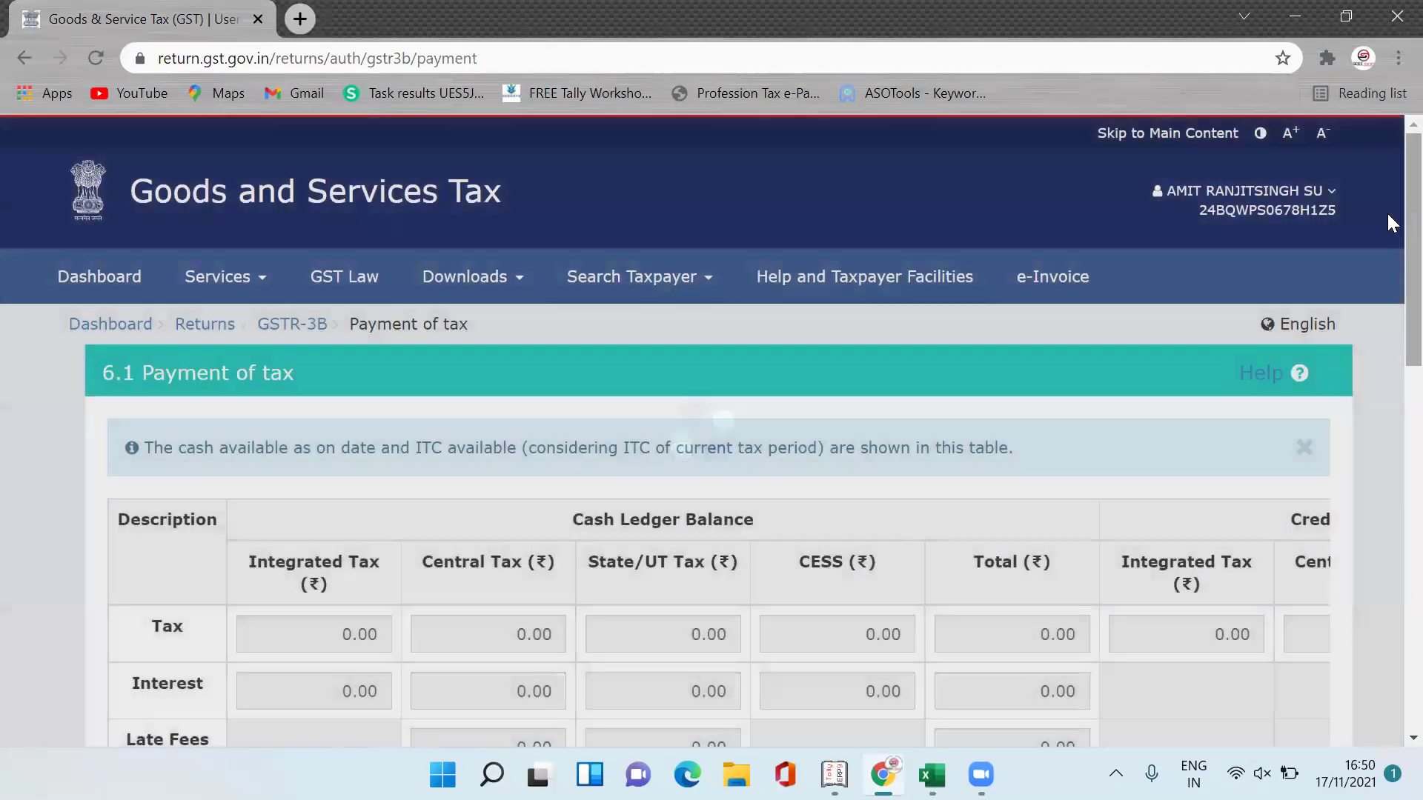
Review the cash and credit ledger balances, the tax paid through ITC and the additional cash required
scroll(1387, 222, down, 5)
scroll(1387, 305, up, 2)
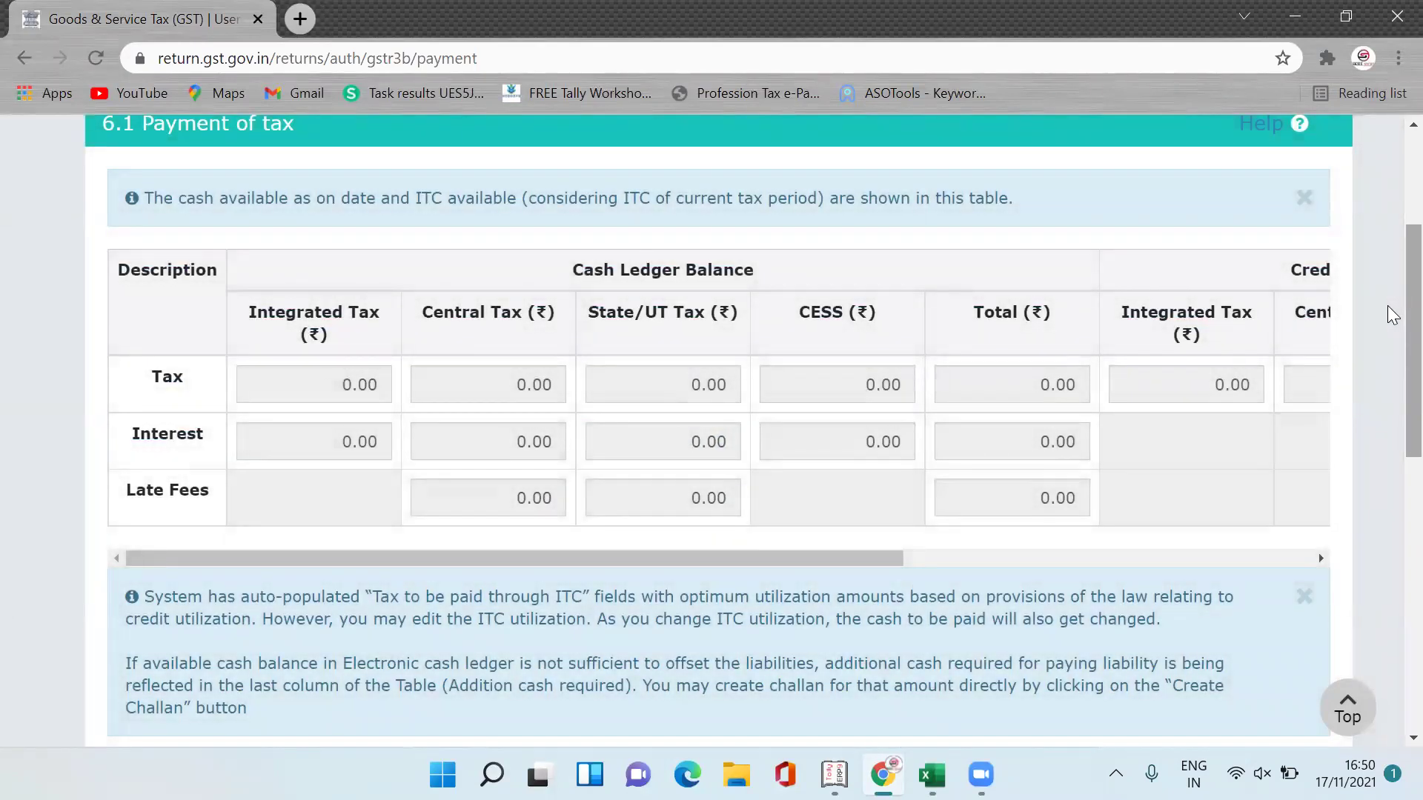
drag(766, 560, 1189, 533)
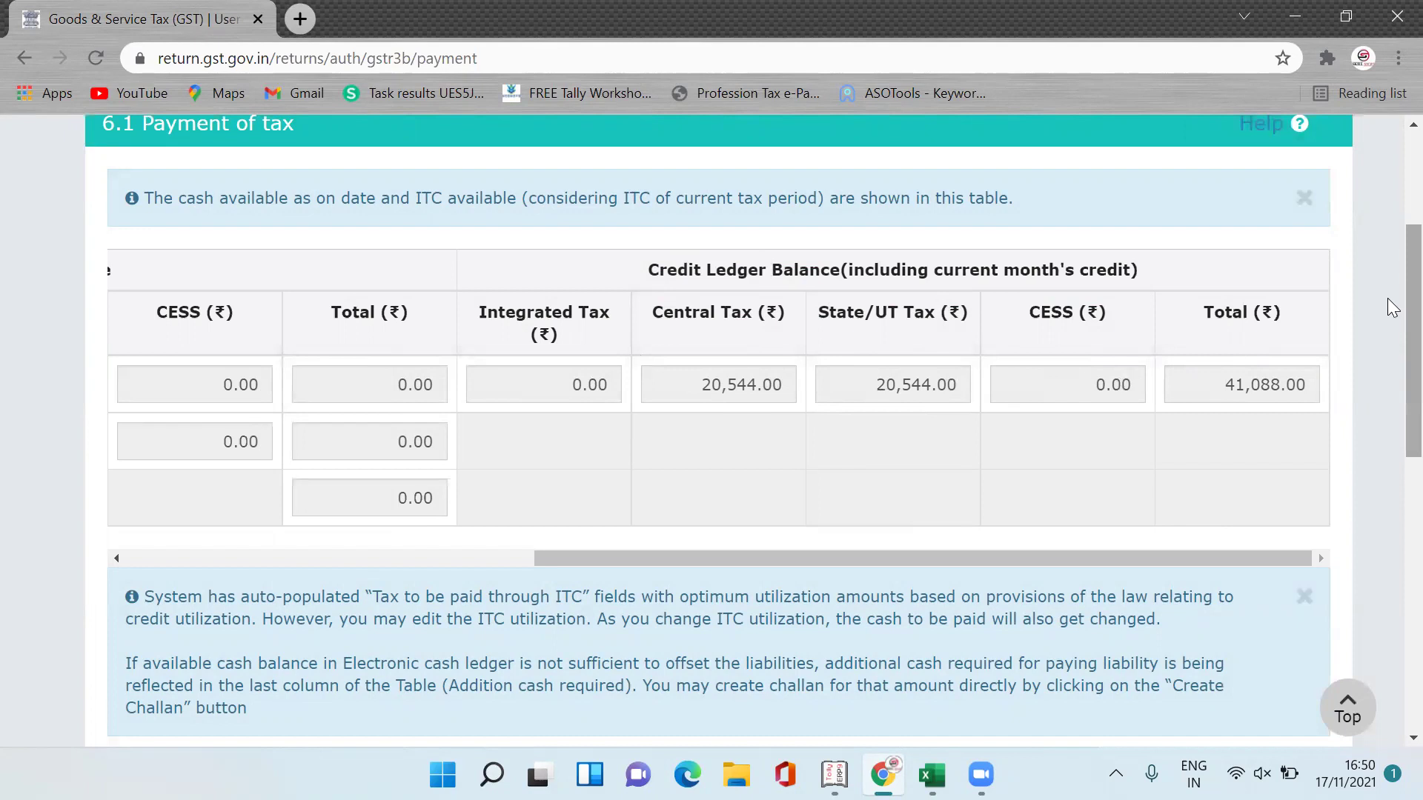
scroll(1392, 307, down, 2)
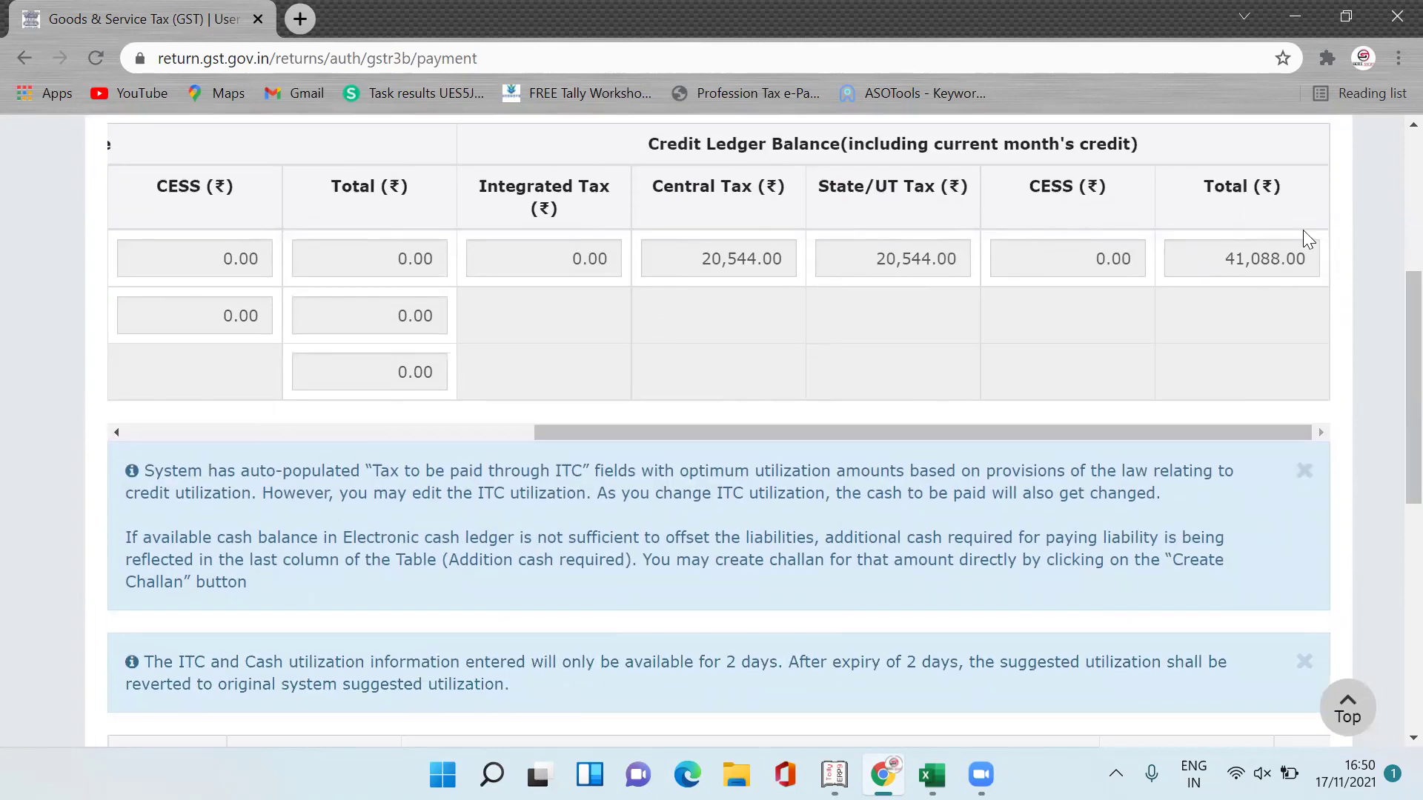
scroll(1385, 378, down, 7)
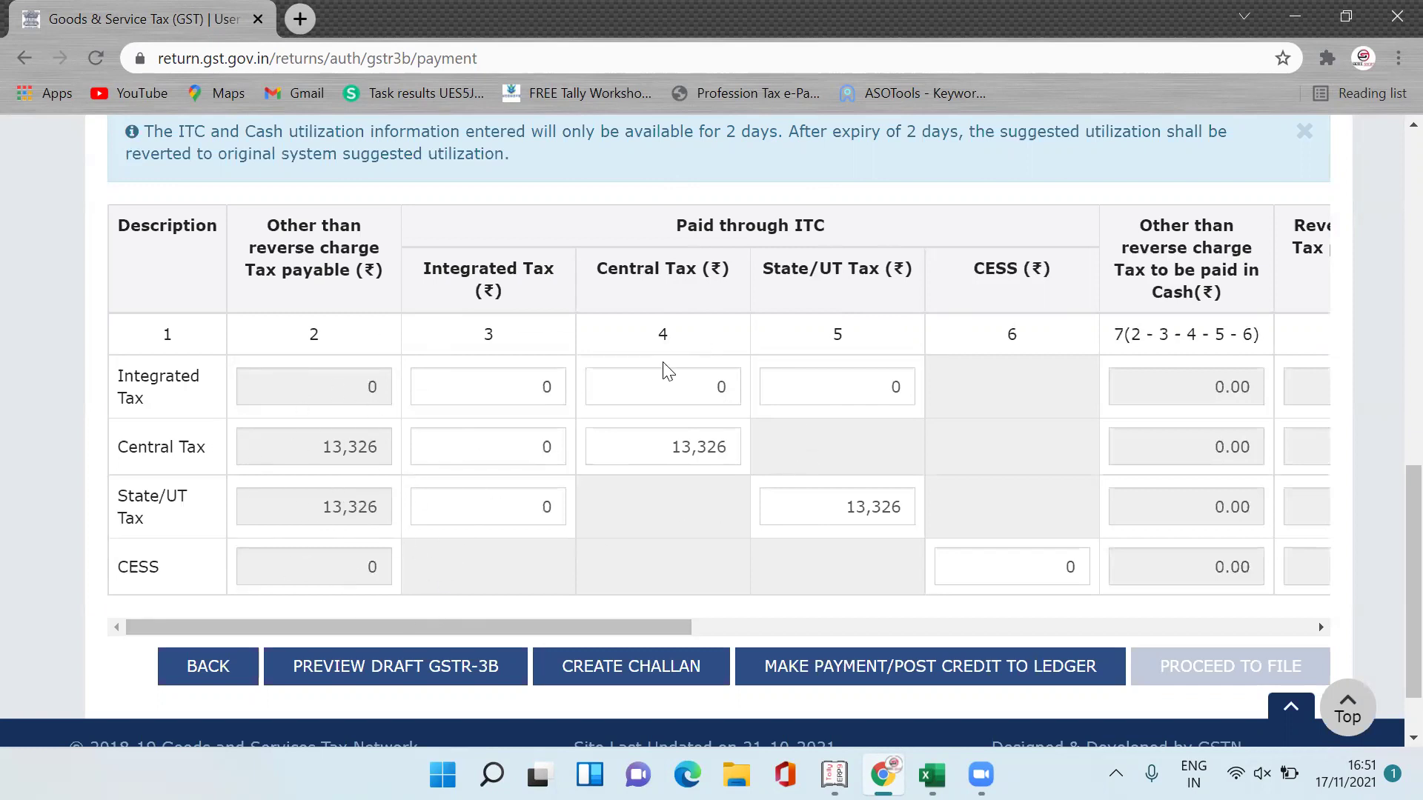
drag(673, 619, 1351, 588)
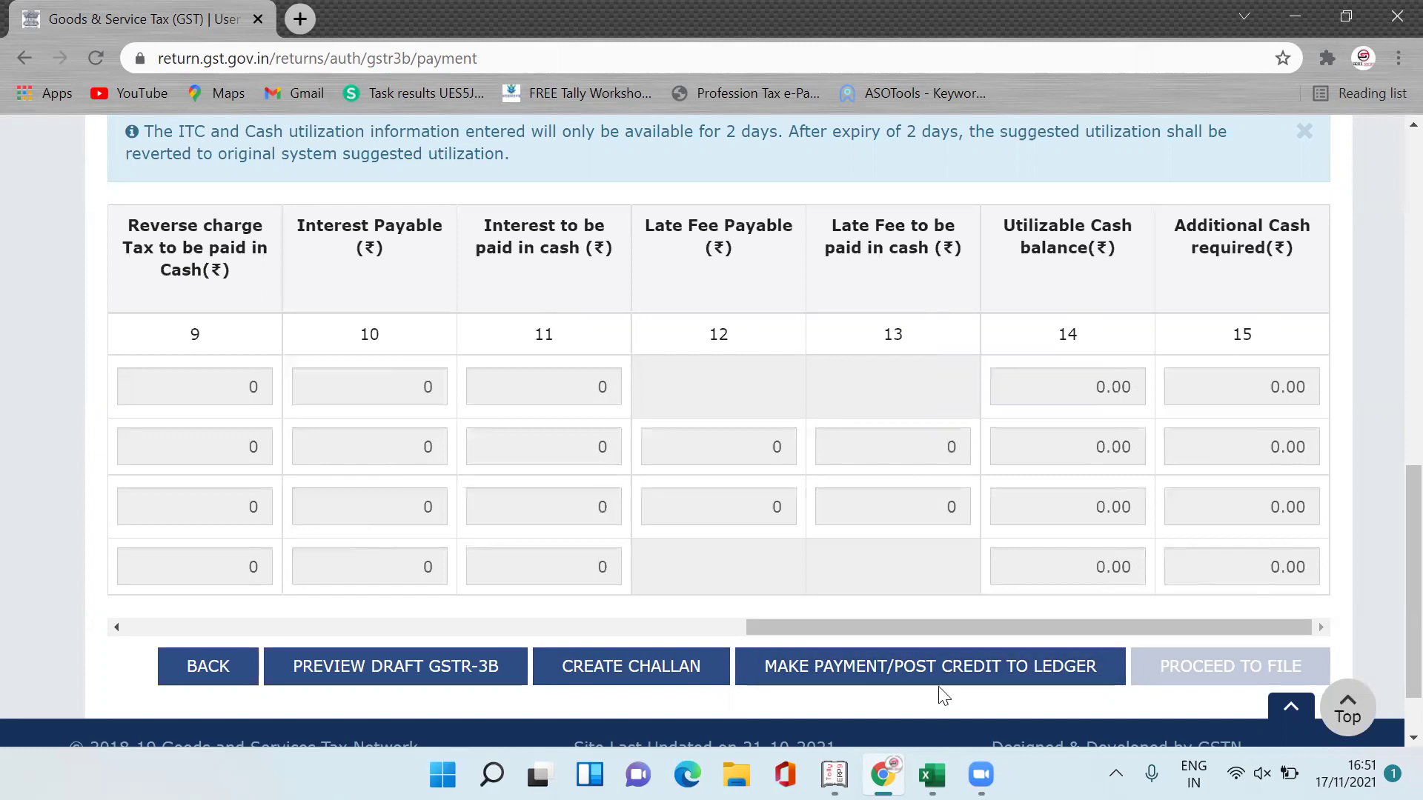
Make the payment by posting the credit to the ledger, agreeing to the credit claim and utilization
click(963, 676)
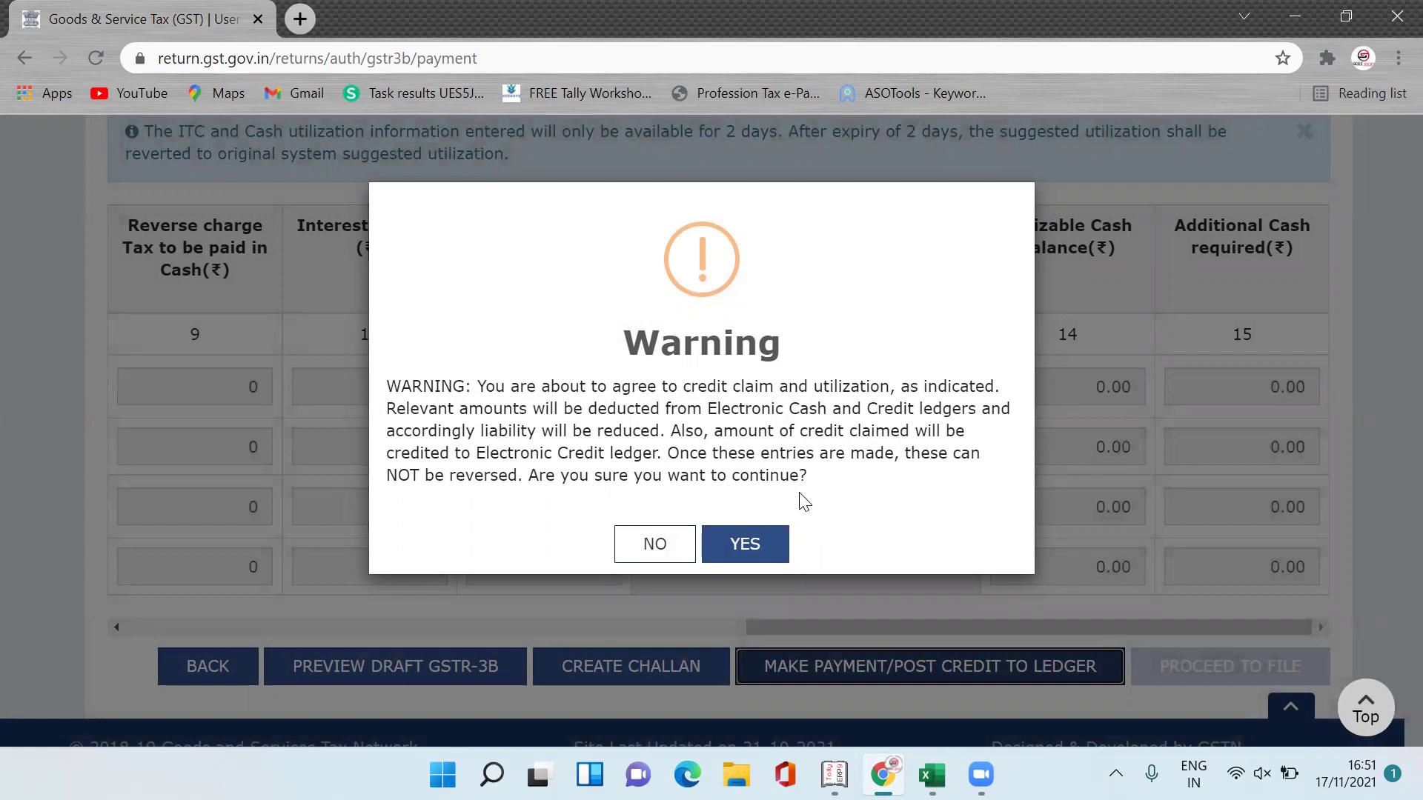
click(780, 549)
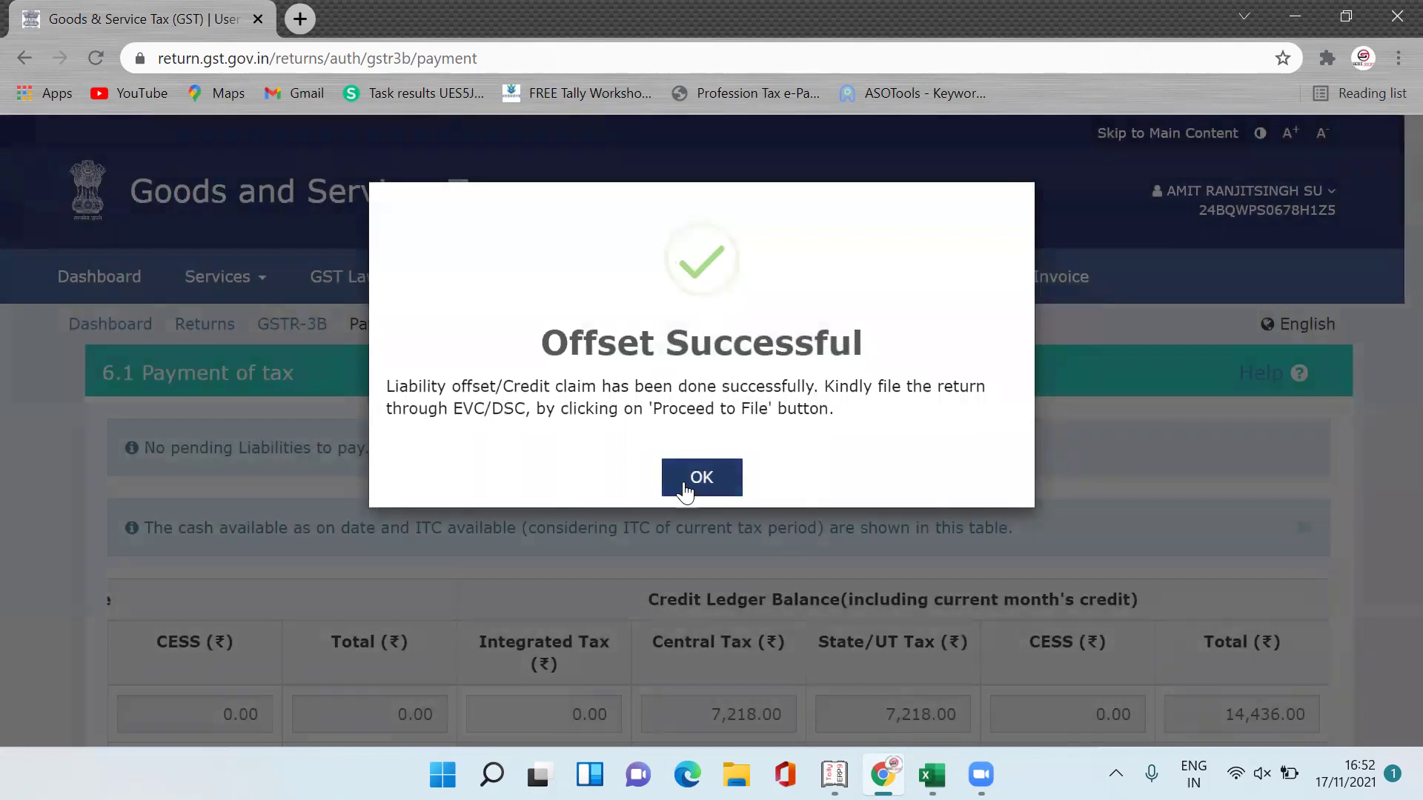
click(683, 485)
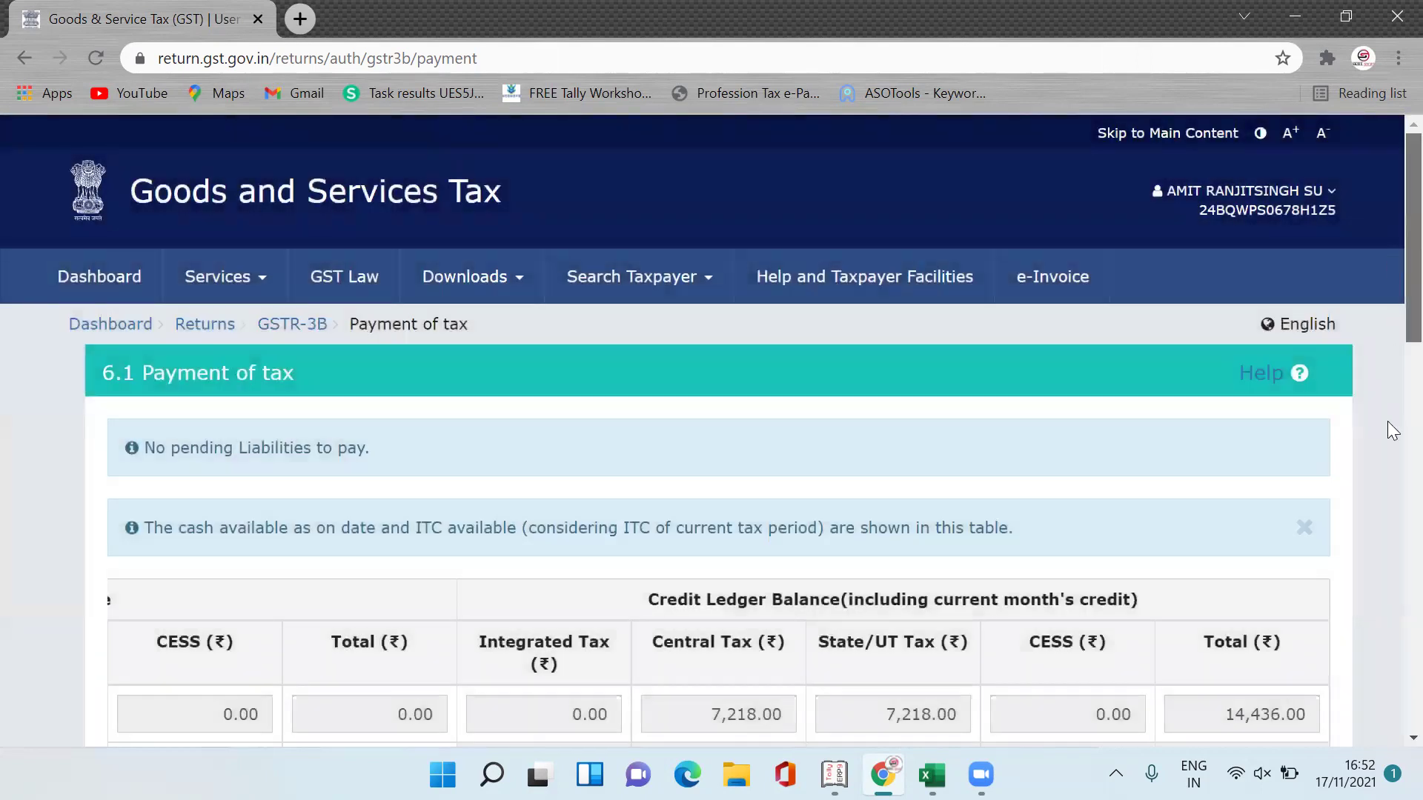
Proceed to filing, accept the declaration and select the authorised signatory
scroll(1387, 420, down, 15)
click(1272, 580)
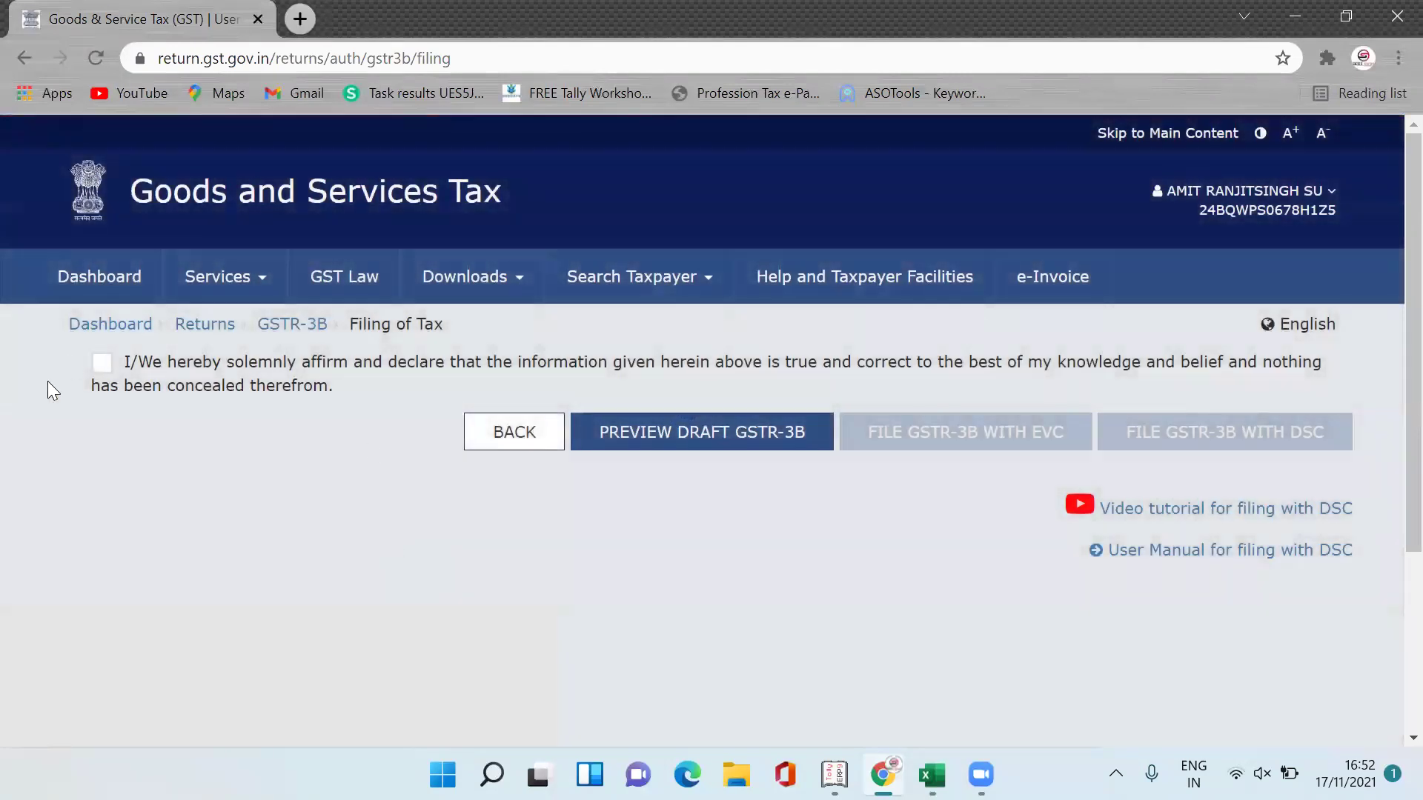
click(102, 363)
click(480, 449)
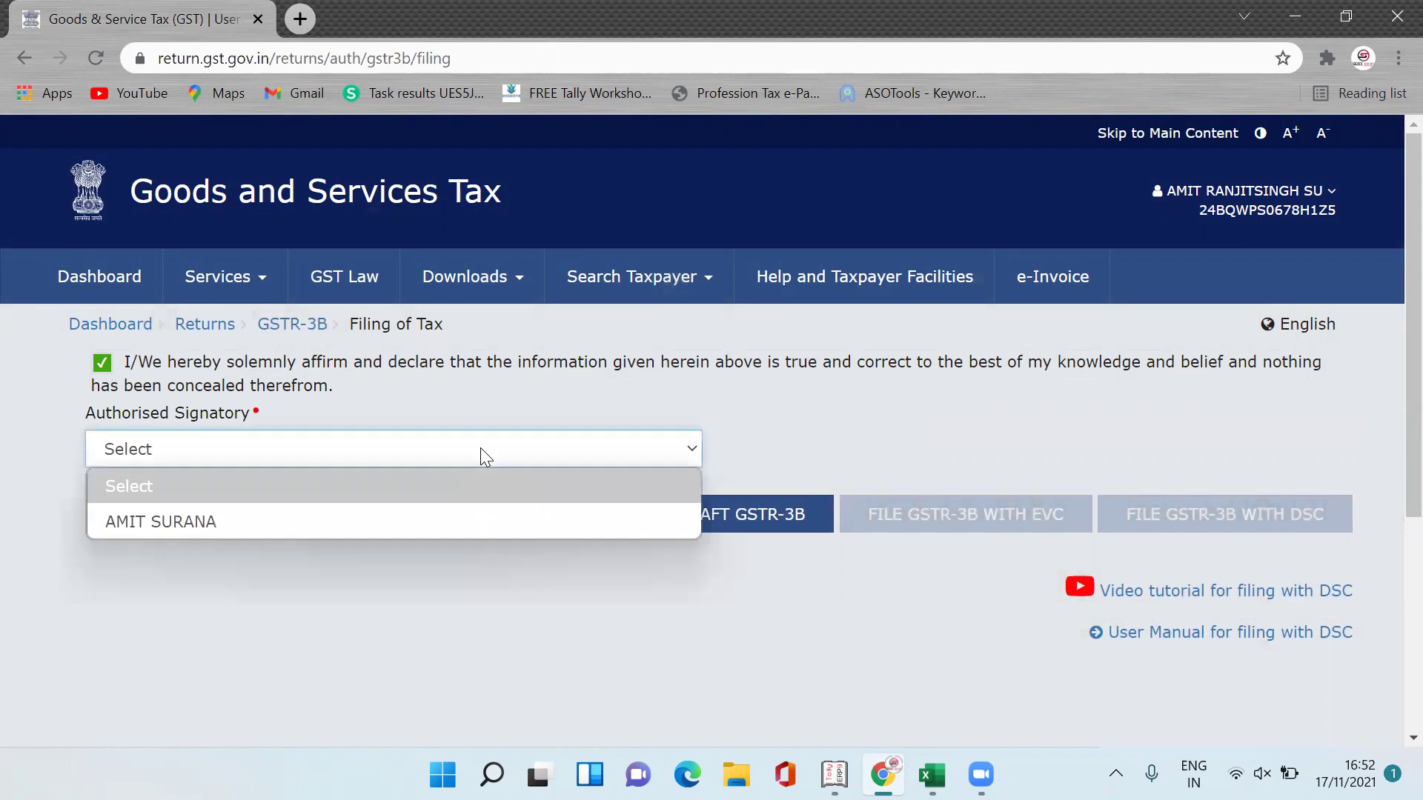
click(411, 518)
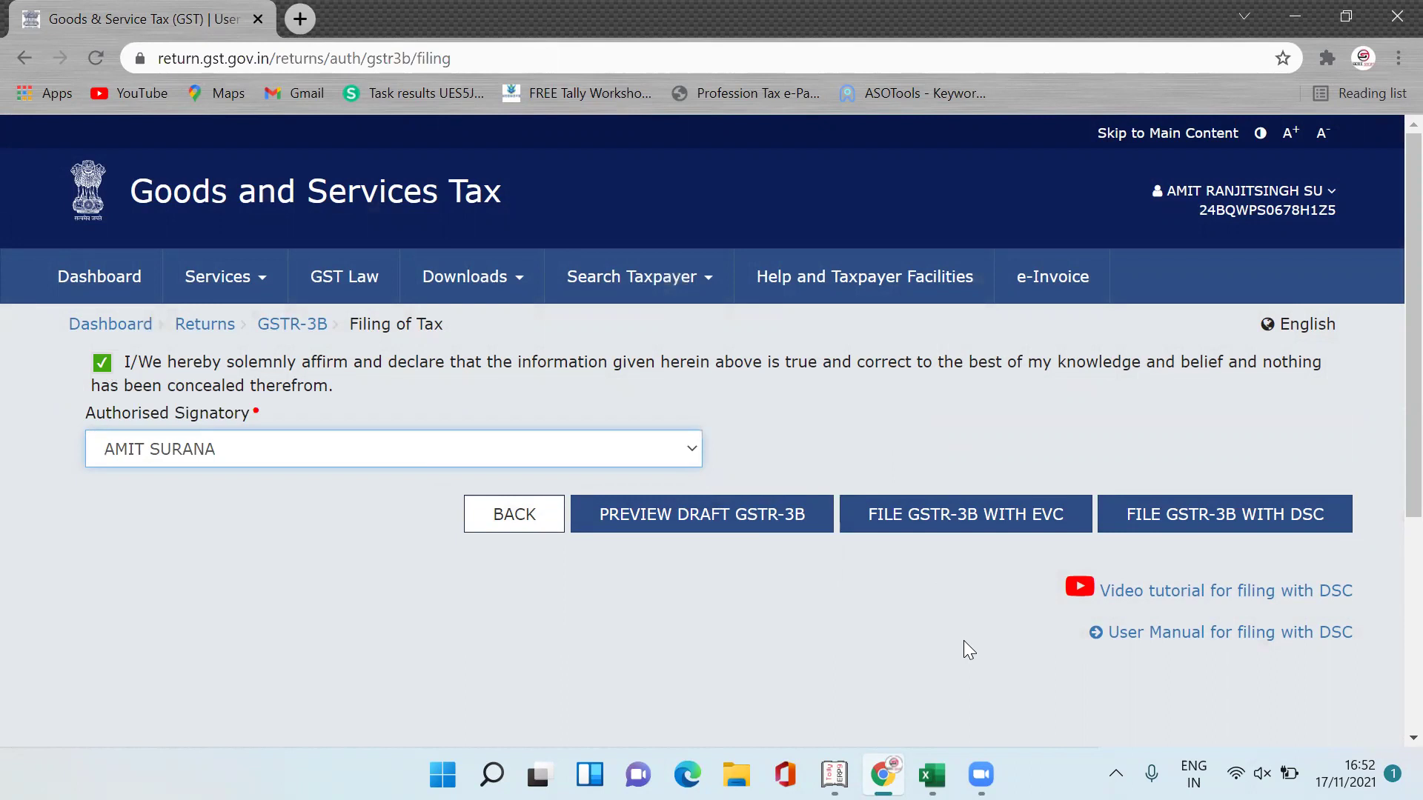
File the GSTR-3B with EVC, entering and verifying the one-time password (OTP), and close the filing notice
click(985, 510)
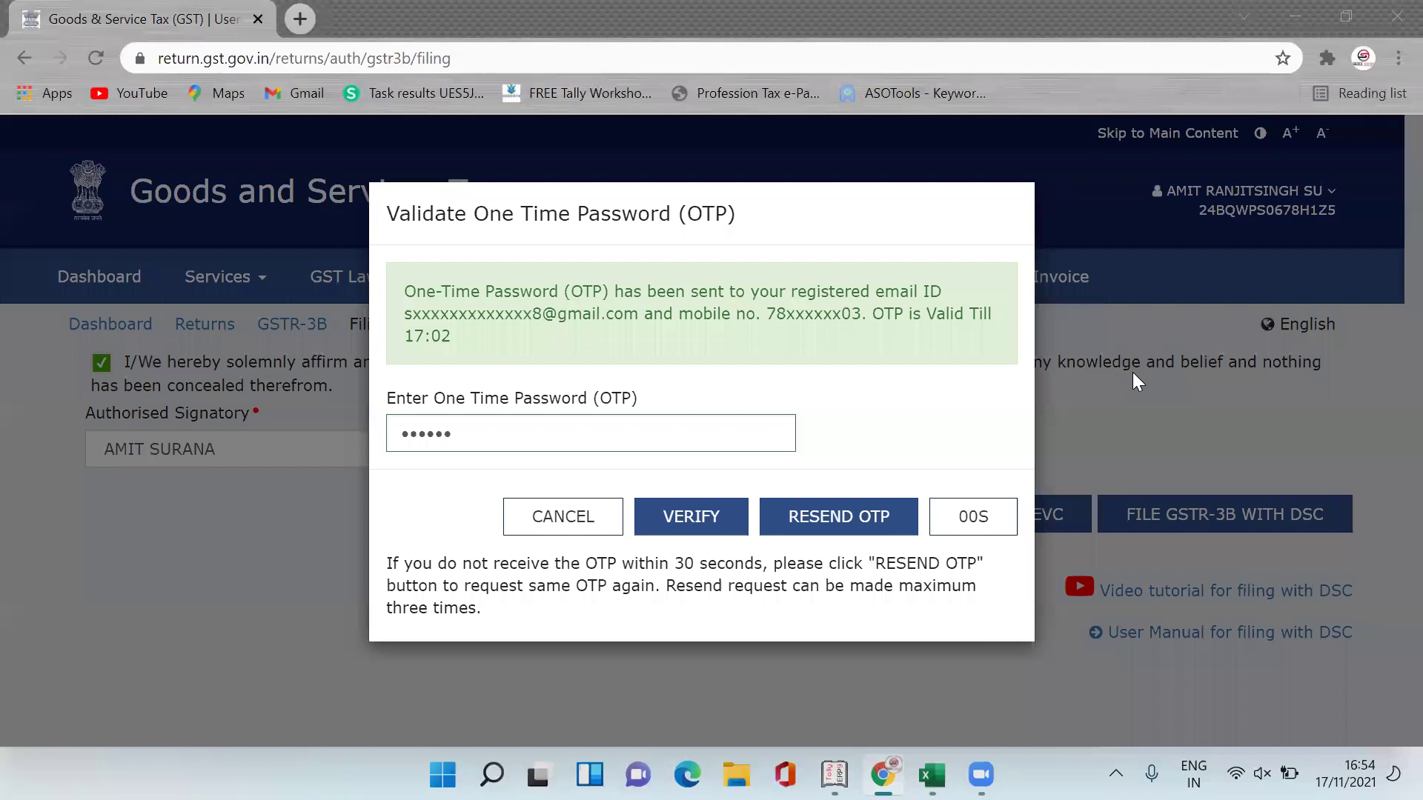
click(691, 517)
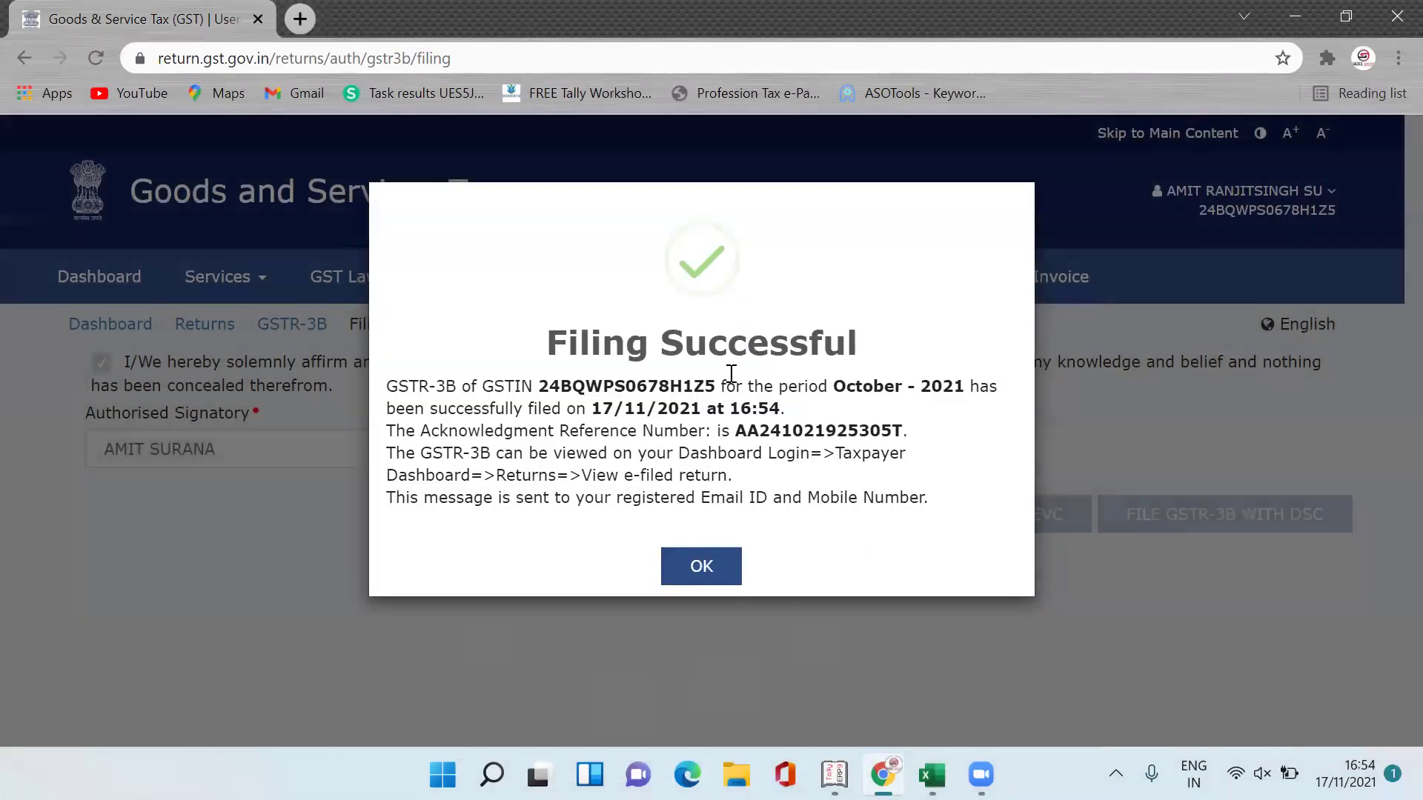
click(700, 565)
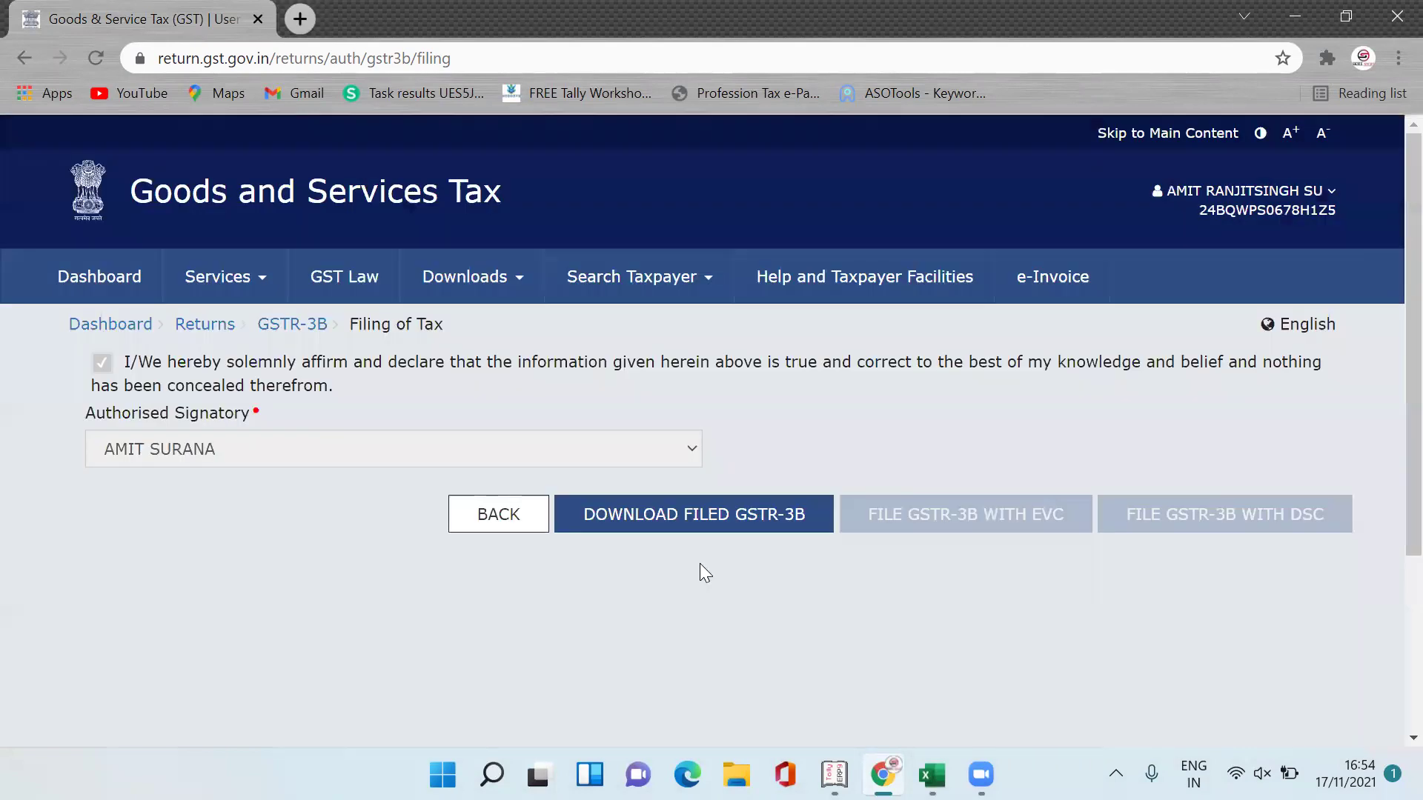